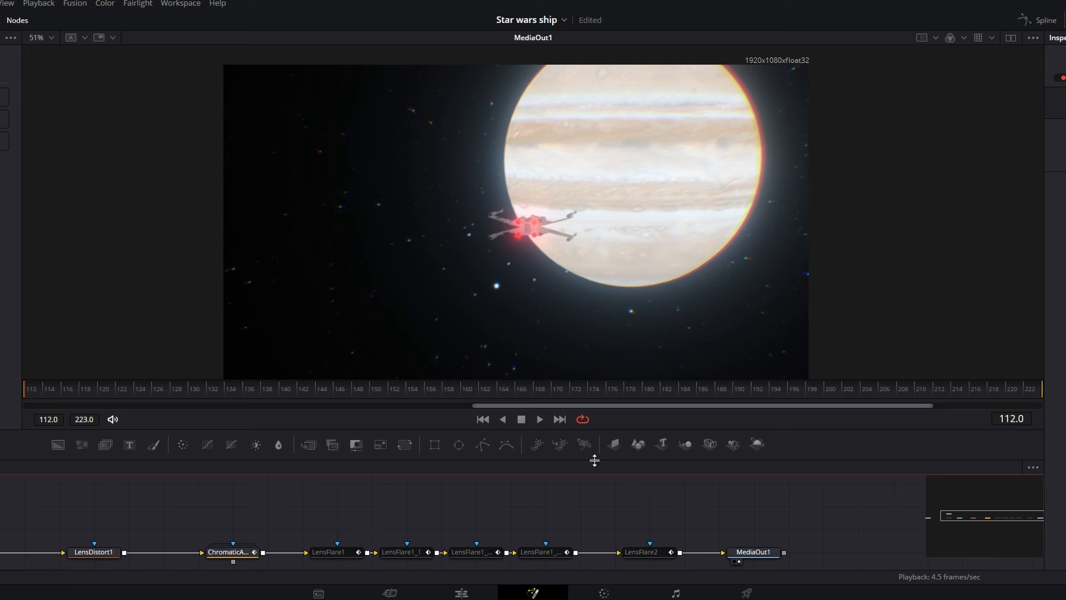
{"action": "left_click_drag", "start_coordinate": [337, 519], "coordinate": [542, 568]}
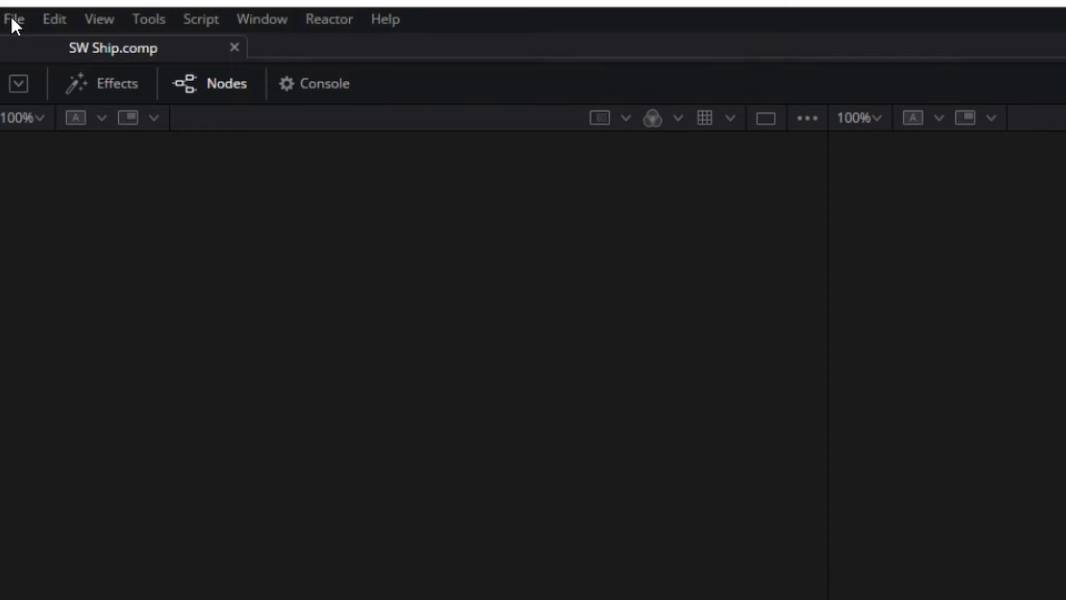
Step: Import the x-wing_06_sketchfab.c4d.fbx scene and merge it into the existing document
{"action": "left_click", "coordinate": [15, 18]}
{"action": "mouse_move", "coordinate": [79, 293]}
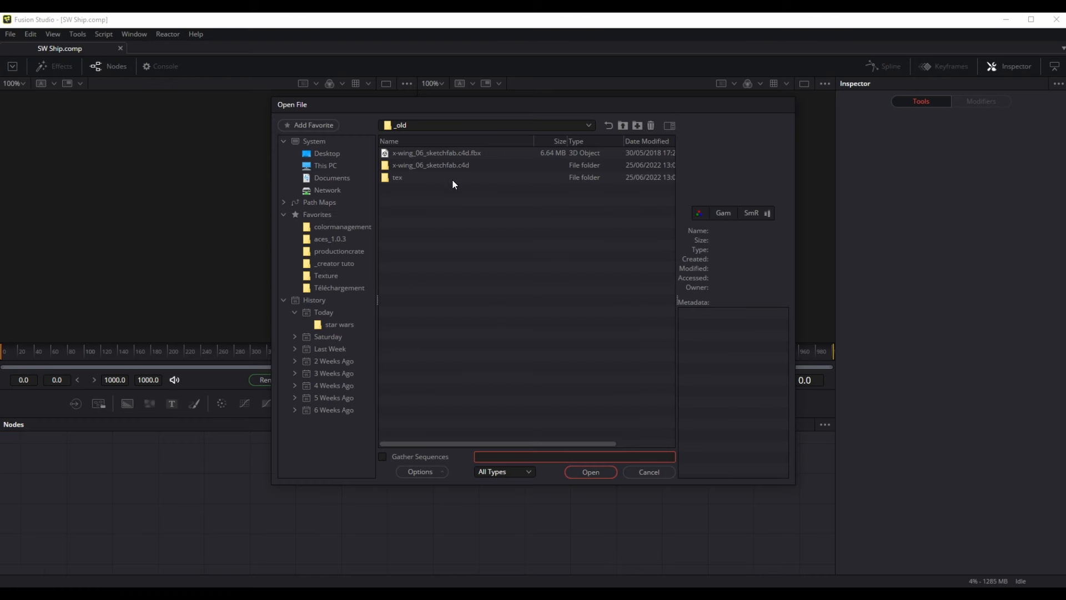
{"action": "left_click", "coordinate": [419, 153]}
{"action": "left_click", "coordinate": [590, 471]}
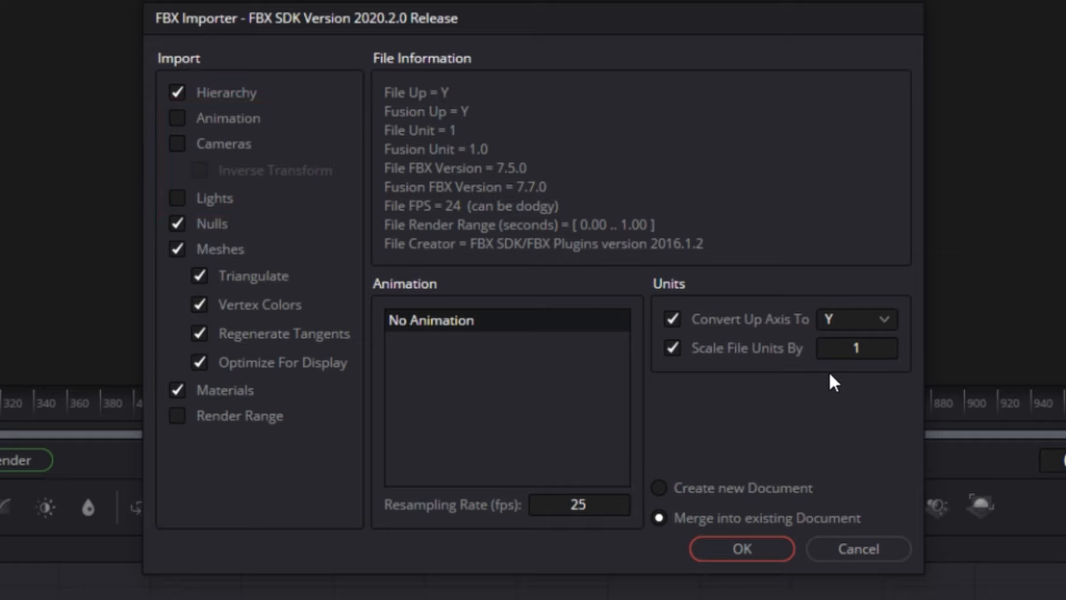
{"action": "left_click", "coordinate": [638, 424]}
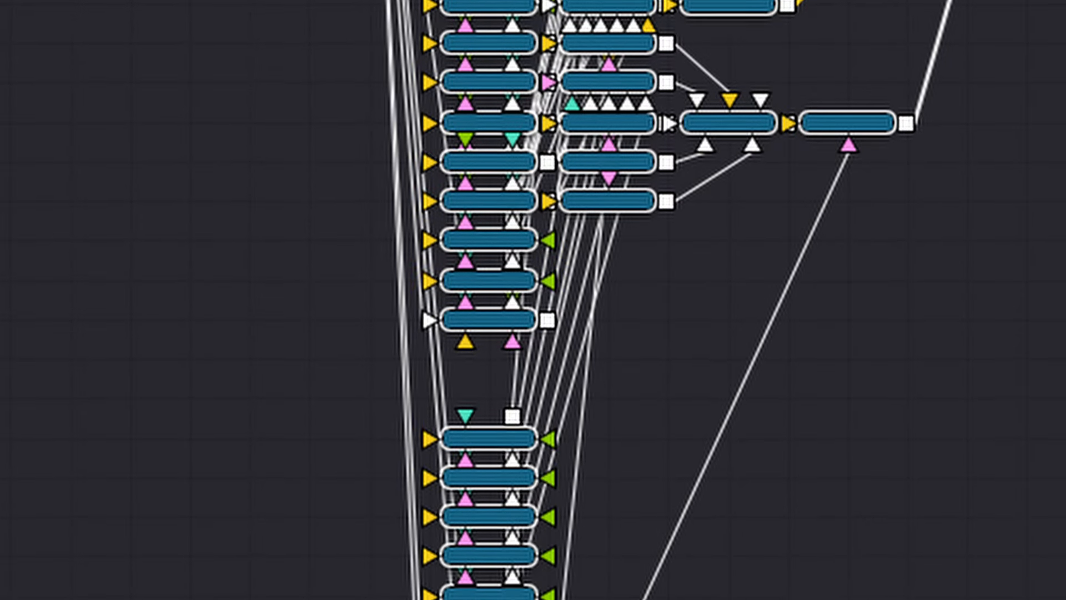
Step: Display the RootNode in the 3D view and set its scale to 0.01
{"action": "key", "text": "1"}
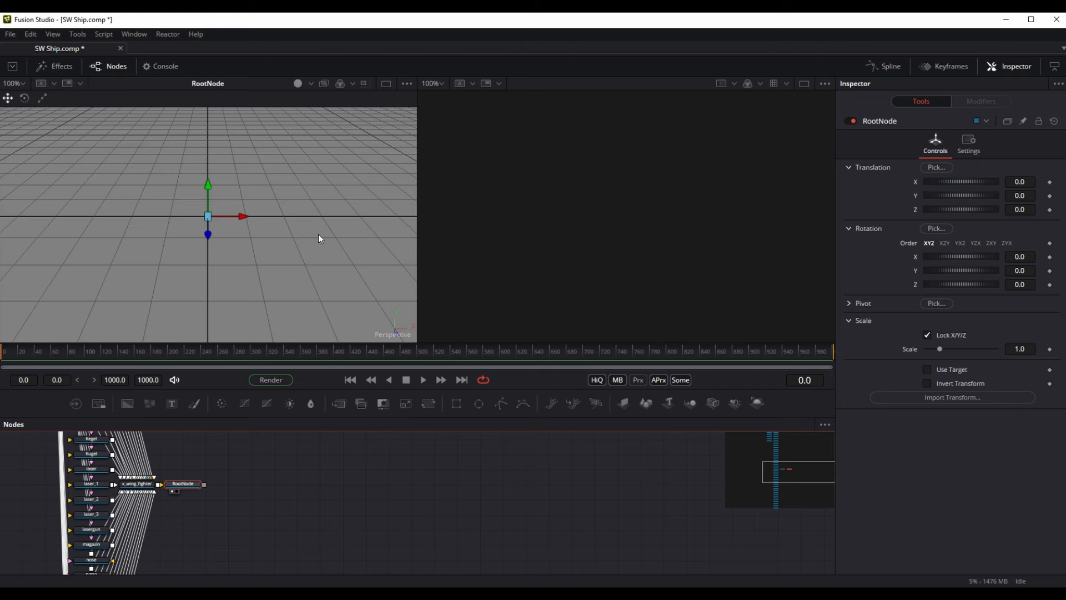
{"action": "scroll", "coordinate": [266, 243], "scroll_direction": "down", "scroll_amount": 3}
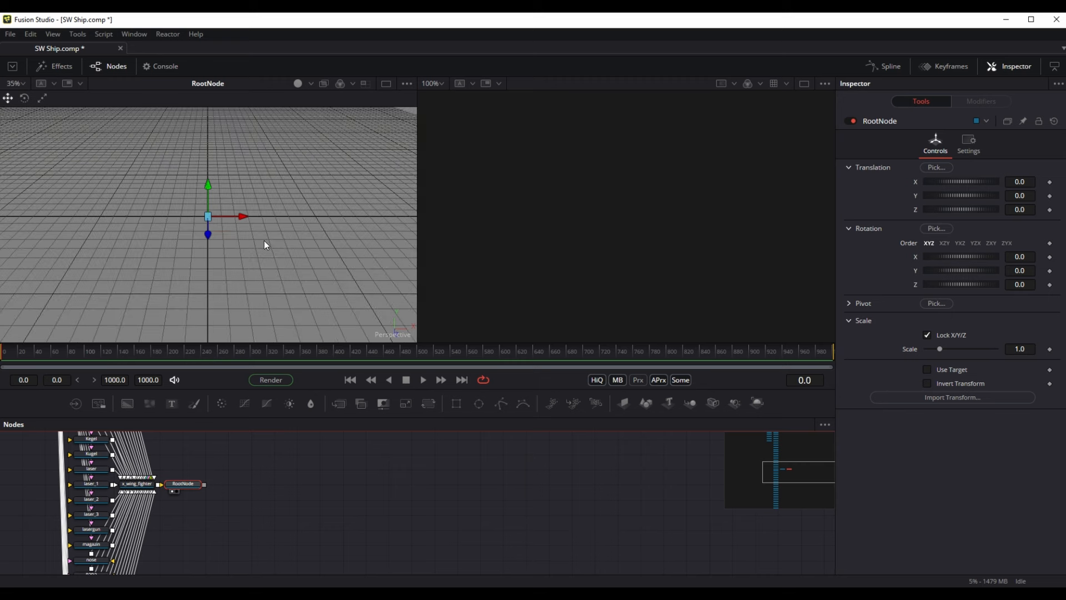
{"action": "left_click", "coordinate": [1010, 347]}
{"action": "type", "text": "0.01"}
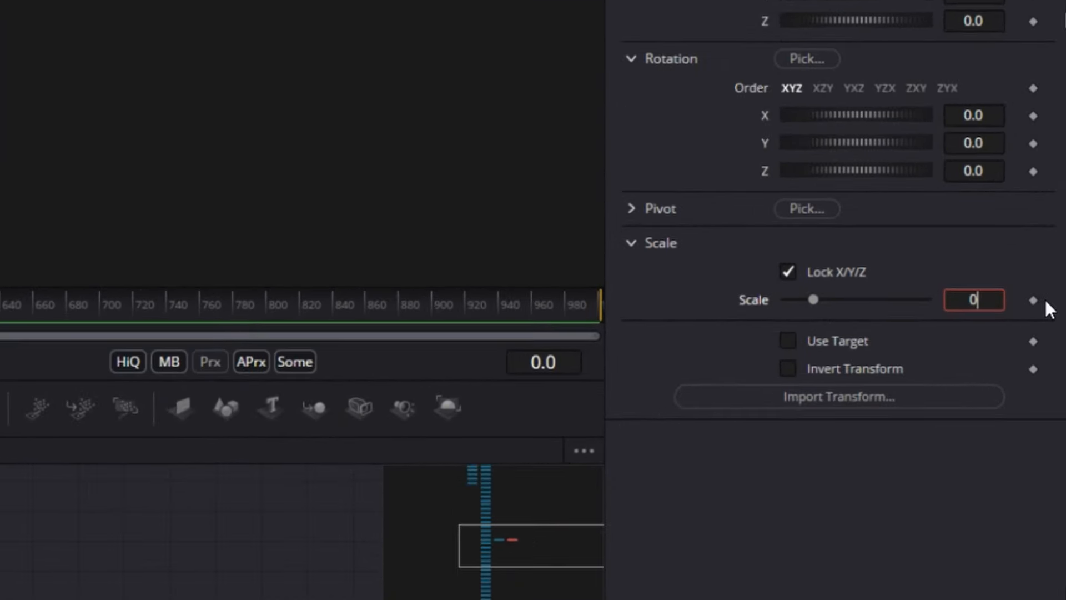
{"action": "key", "text": "Return"}
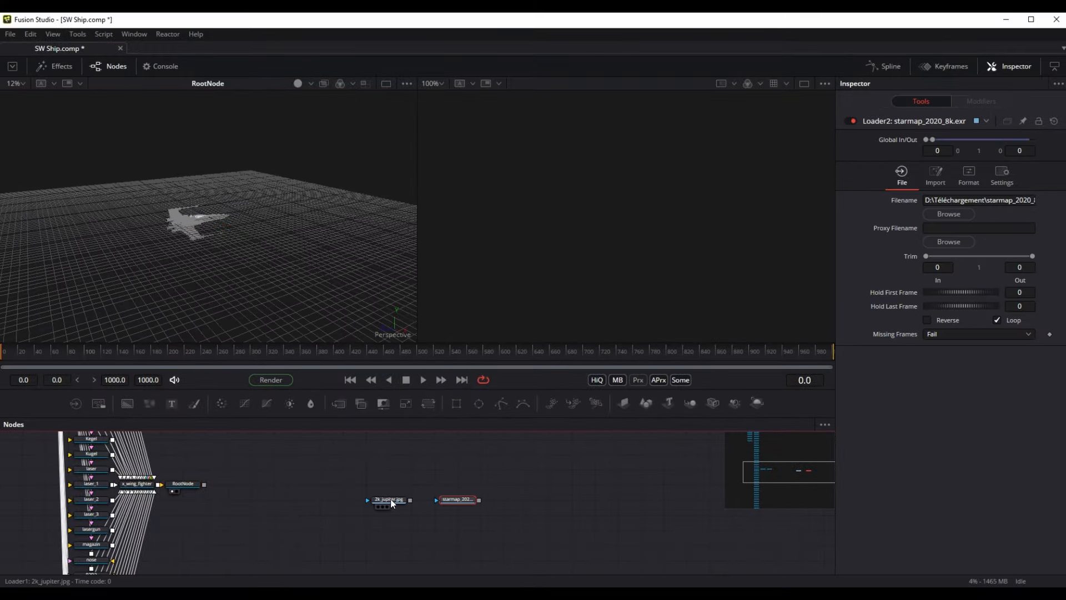
Step: Preview the 2k_jupiter.jpg image and the starmap_2020_8k.exr image in the second viewer
{"action": "left_click_drag", "start_coordinate": [391, 499], "coordinate": [595, 264]}
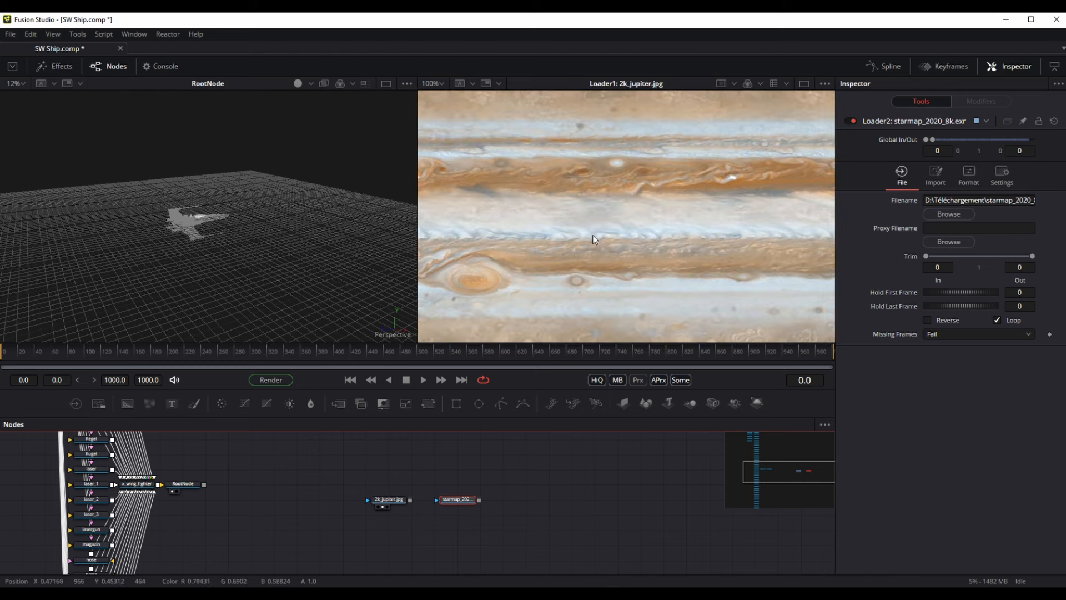
{"action": "left_click_drag", "start_coordinate": [457, 499], "coordinate": [590, 244]}
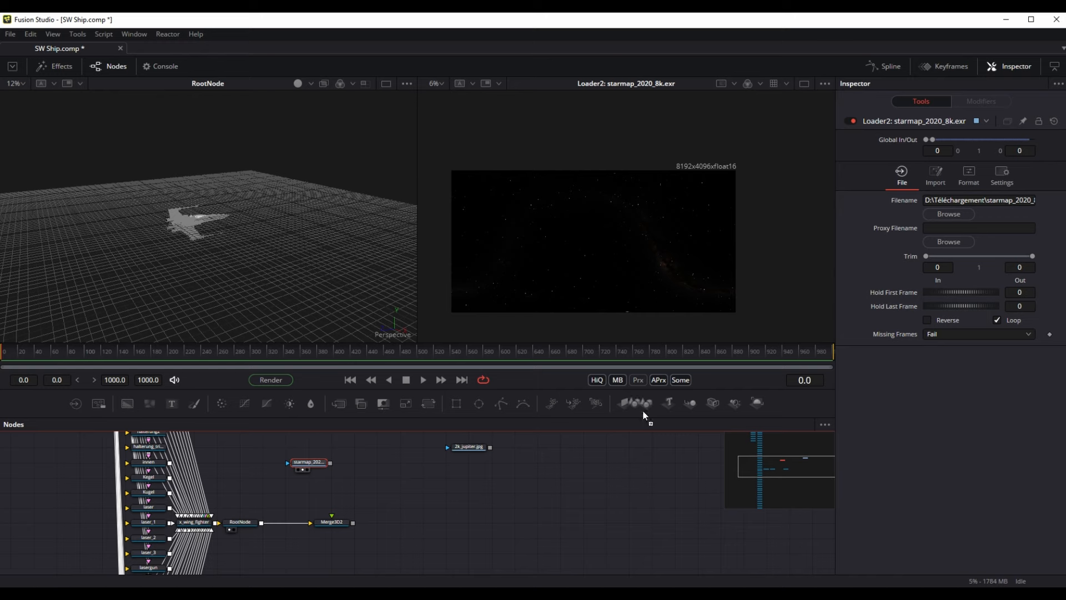
Step: Add a Shape3D set to Sphere, feed it into the Merge3D with the ship, and view the merge
{"action": "left_click_drag", "start_coordinate": [644, 414], "coordinate": [326, 523]}
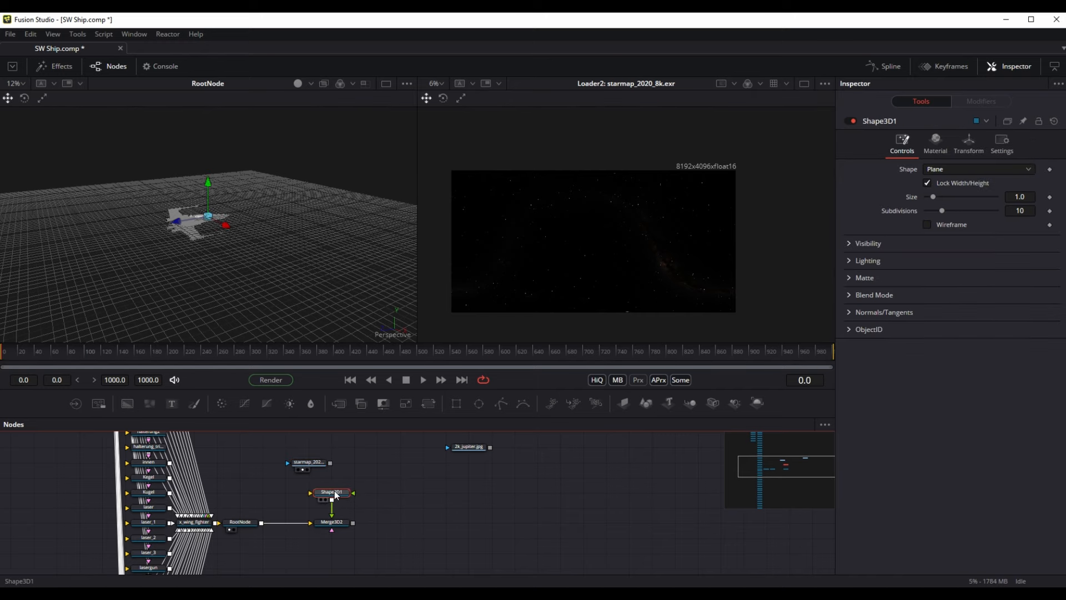
{"action": "left_click", "coordinate": [946, 169]}
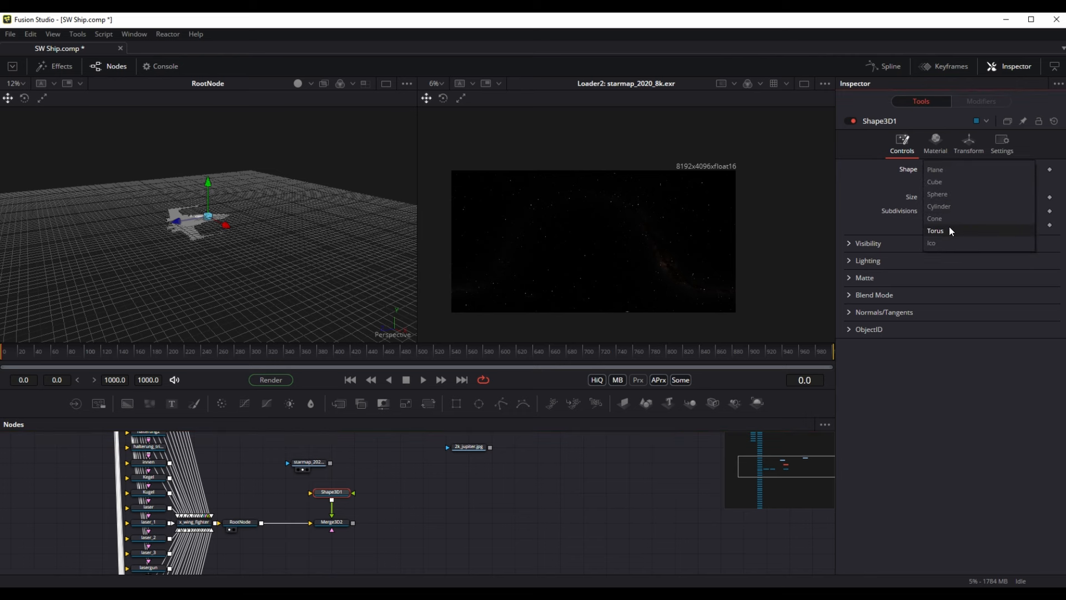
{"action": "left_click", "coordinate": [942, 194]}
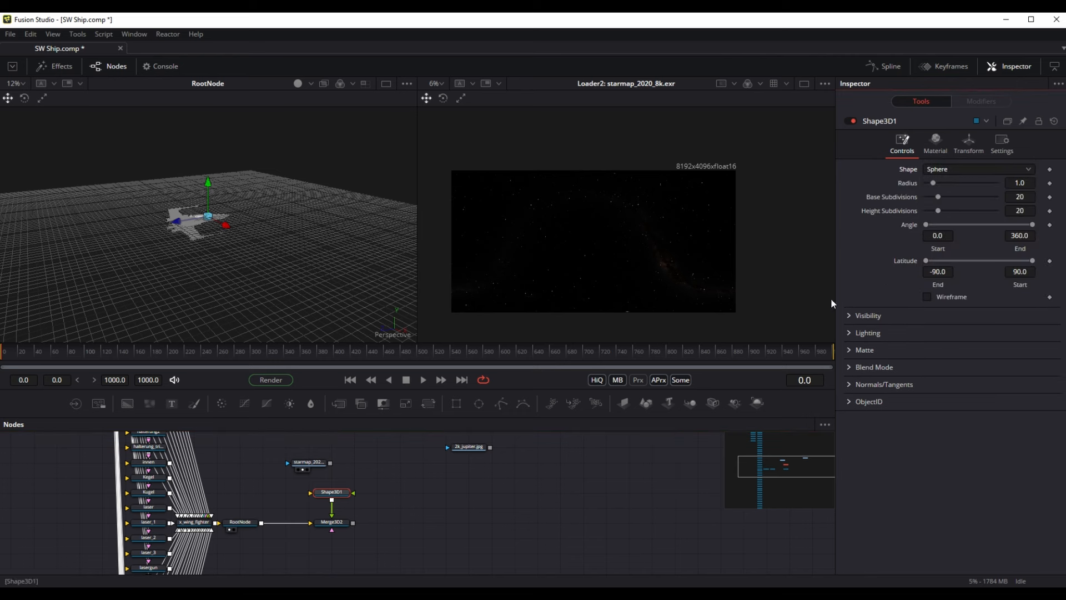
{"action": "left_click", "coordinate": [321, 529]}
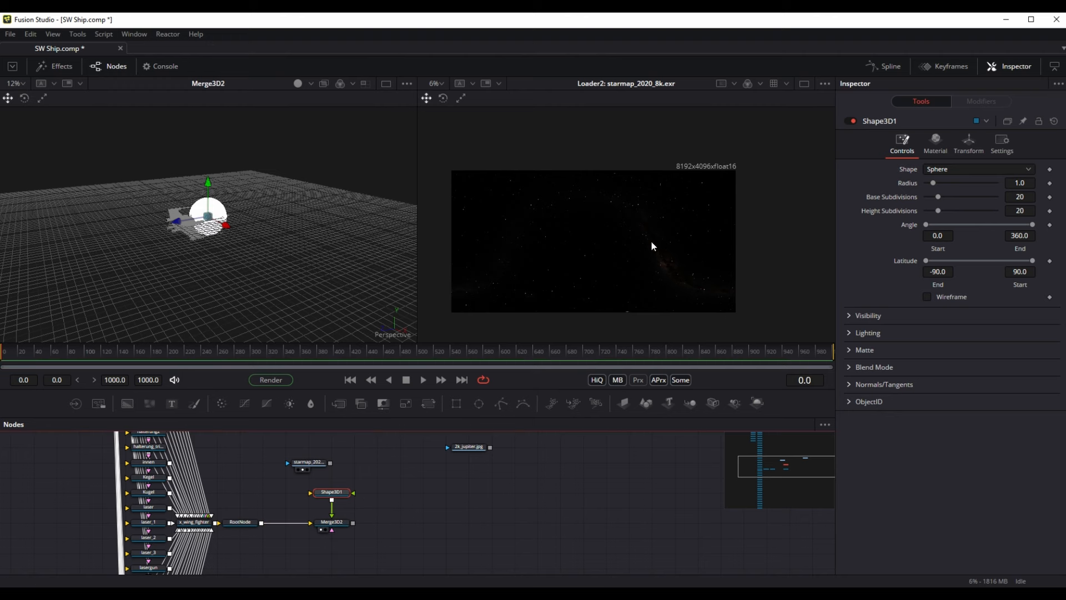
Step: Set the sphere's radius to 100 and texture it with the starmap image
{"action": "left_click_drag", "start_coordinate": [933, 184], "coordinate": [1039, 185]}
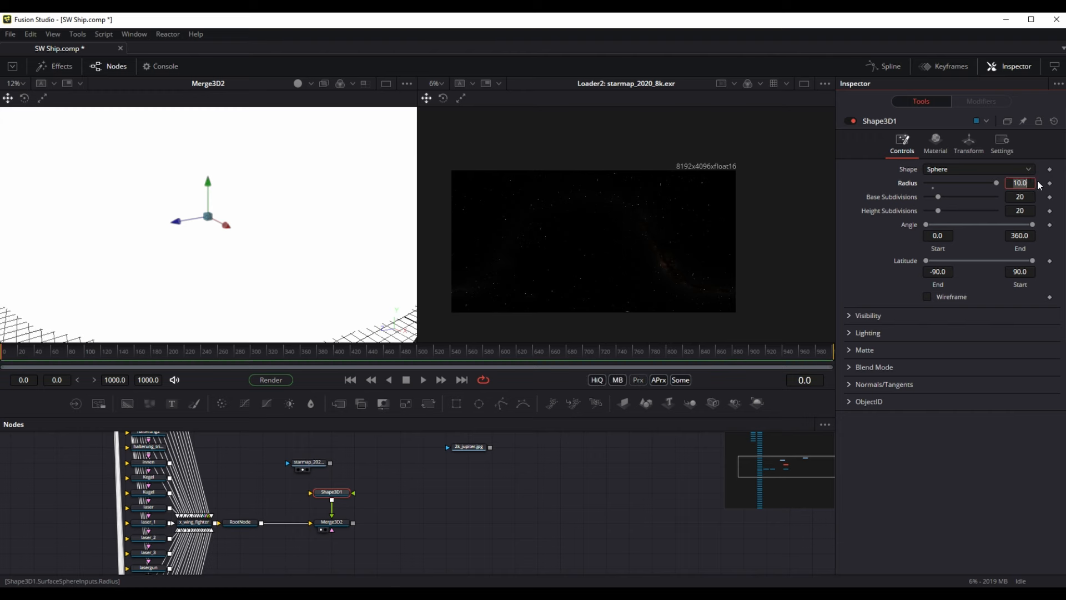
{"action": "type", "text": "0"}
{"action": "key", "text": "Tab"}
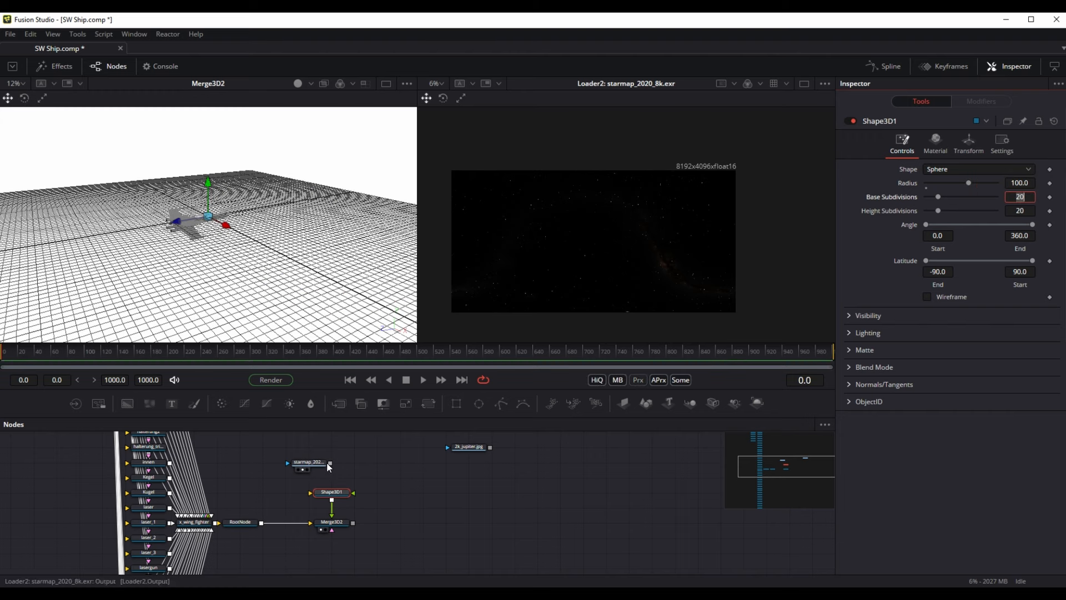
{"action": "left_click_drag", "start_coordinate": [329, 462], "coordinate": [310, 497]}
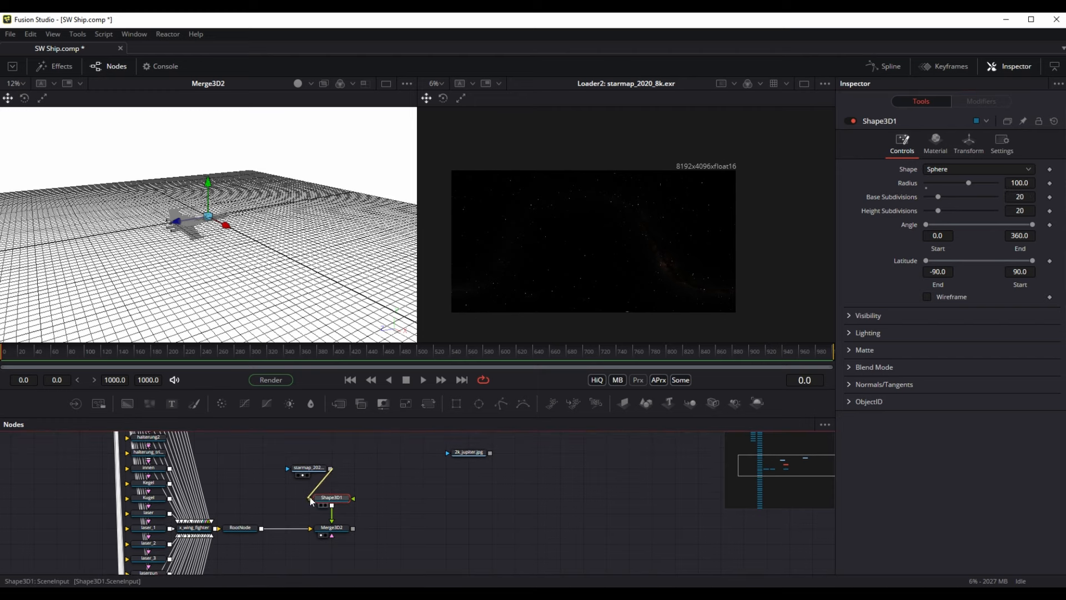
{"action": "left_click_drag", "start_coordinate": [148, 173], "coordinate": [330, 306]}
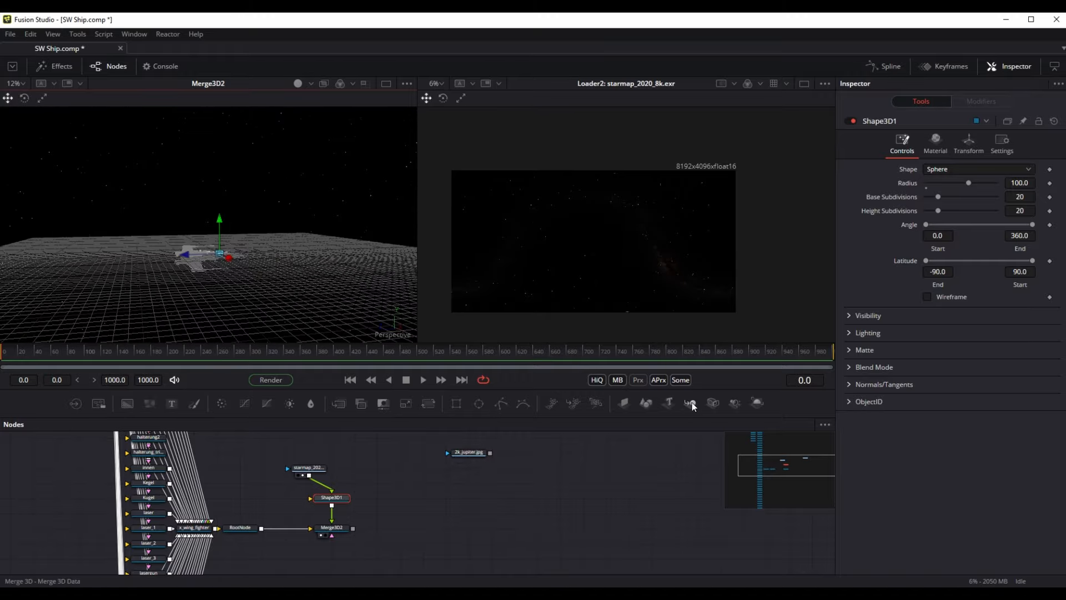
Step: Add a second Shape3D sphere textured with 2k_jupiter.jpg and connect it to the Merge3D
{"action": "left_click_drag", "start_coordinate": [648, 403], "coordinate": [424, 494]}
{"action": "left_click", "coordinate": [981, 169]}
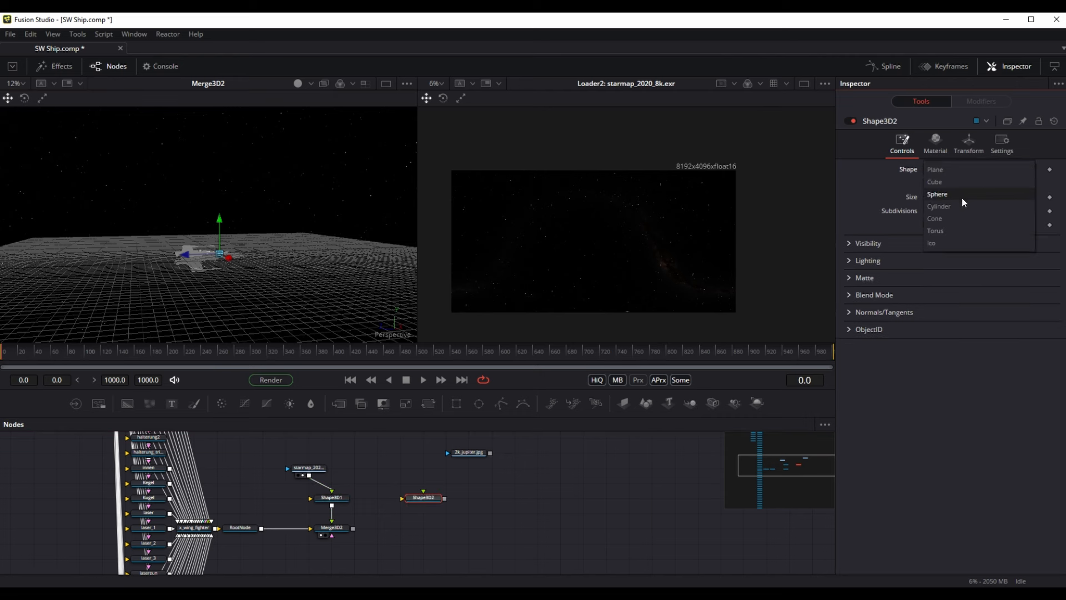
{"action": "left_click", "coordinate": [962, 194]}
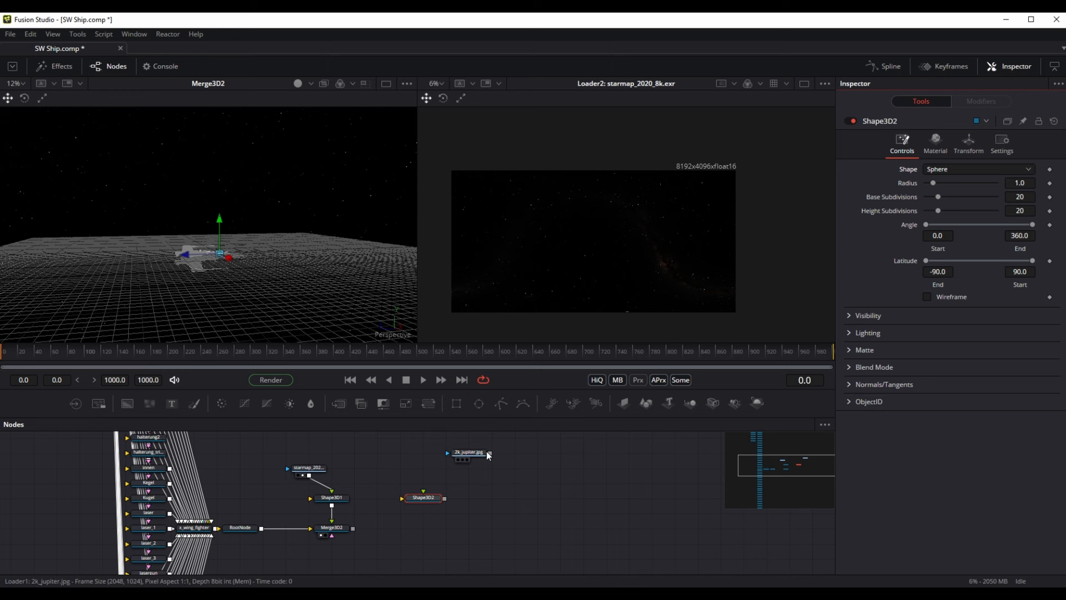
{"action": "left_click_drag", "start_coordinate": [491, 452], "coordinate": [335, 535]}
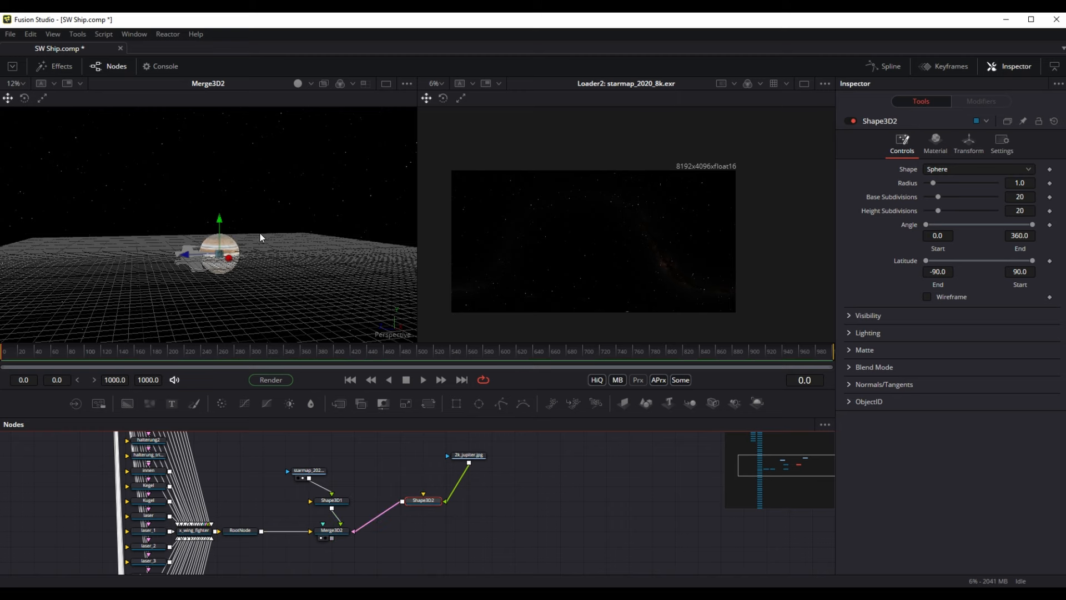
Step: Move the Jupiter sphere above and well away from the ship and enlarge its radius
{"action": "left_click_drag", "start_coordinate": [185, 256], "coordinate": [269, 299]}
{"action": "left_click_drag", "start_coordinate": [317, 274], "coordinate": [380, 269]}
{"action": "left_click_drag", "start_coordinate": [298, 337], "coordinate": [236, 379]}
{"action": "left_click_drag", "start_coordinate": [364, 266], "coordinate": [365, 137]}
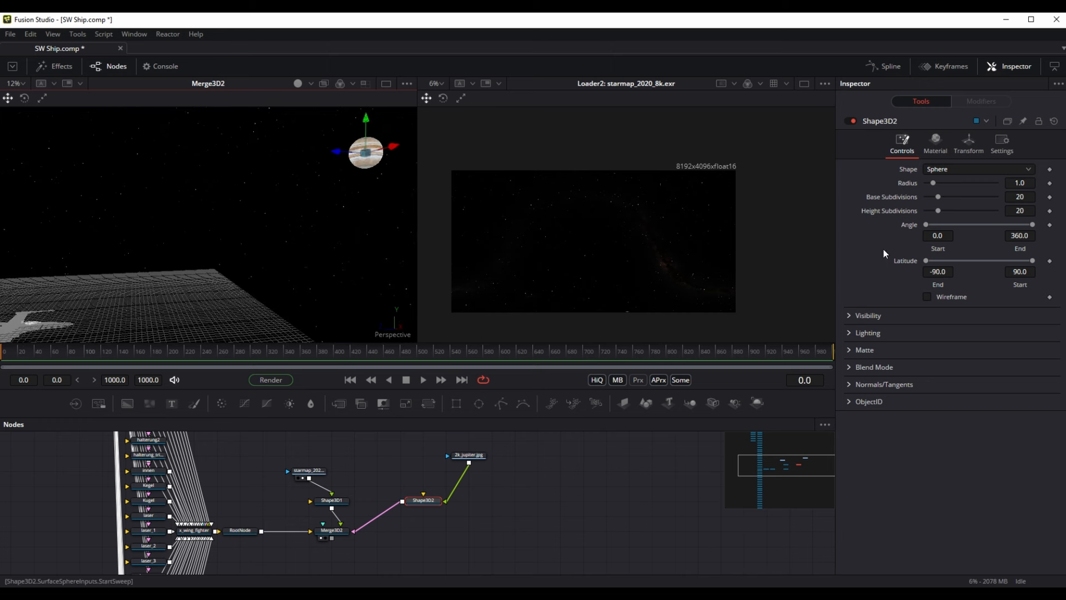
{"action": "left_click_drag", "start_coordinate": [931, 180], "coordinate": [964, 184]}
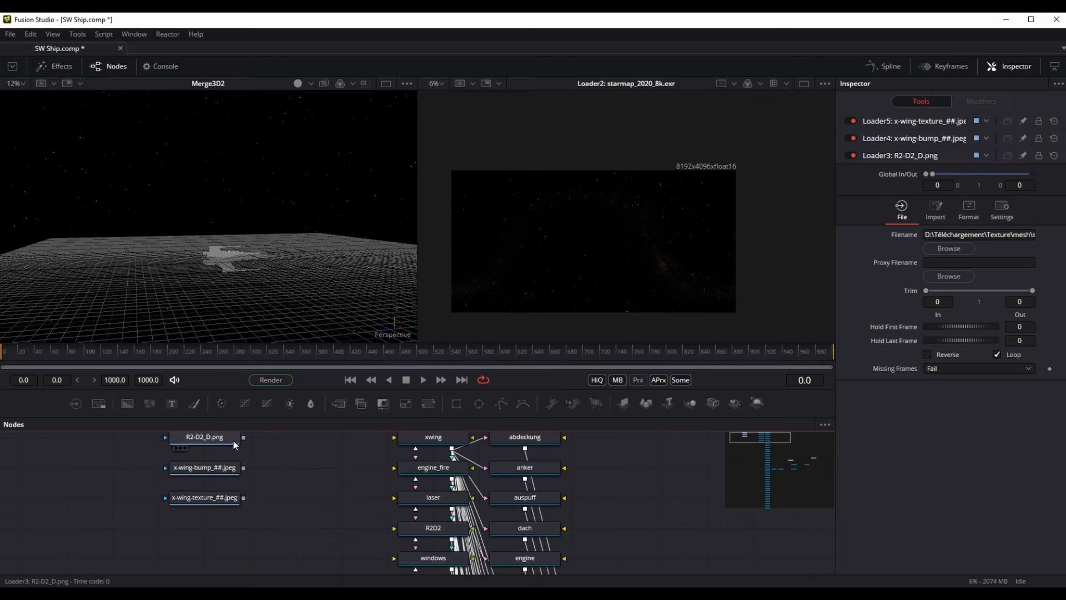
Step: Move the R2-D2_D.png loader below the x-wing bump and texture loaders
{"action": "left_click_drag", "start_coordinate": [225, 435], "coordinate": [246, 558]}
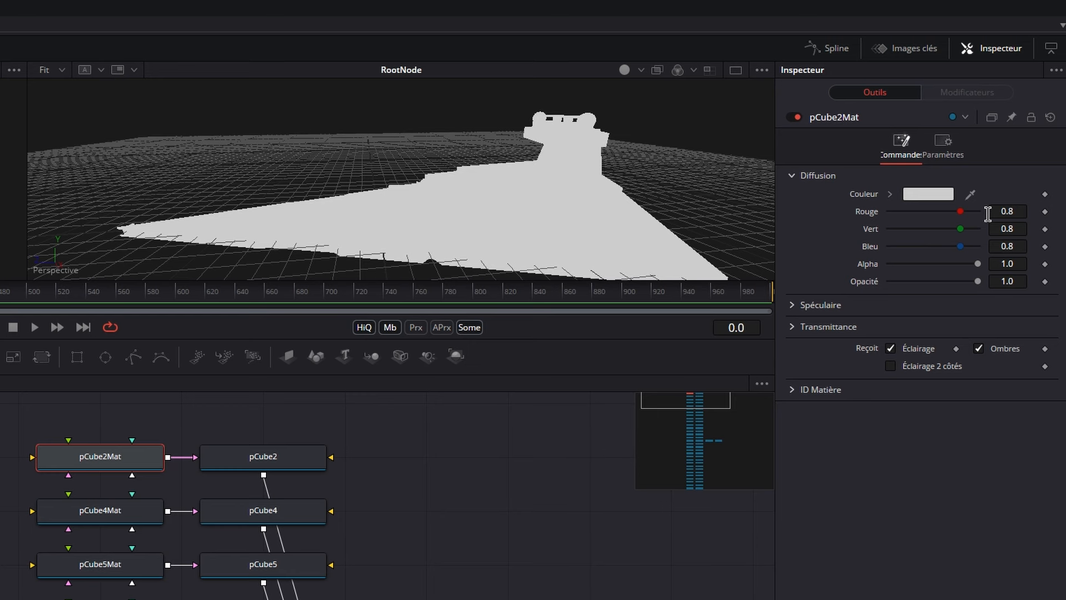
Step: Tint the diffuse colours of the ship's pCube and pCylinder materials, including pCube5Mat and pCylinder10Mat, to identify the parts they cover
{"action": "left_click_drag", "start_coordinate": [960, 210], "coordinate": [939, 230]}
{"action": "left_click", "coordinate": [111, 515]}
{"action": "left_click", "coordinate": [114, 581]}
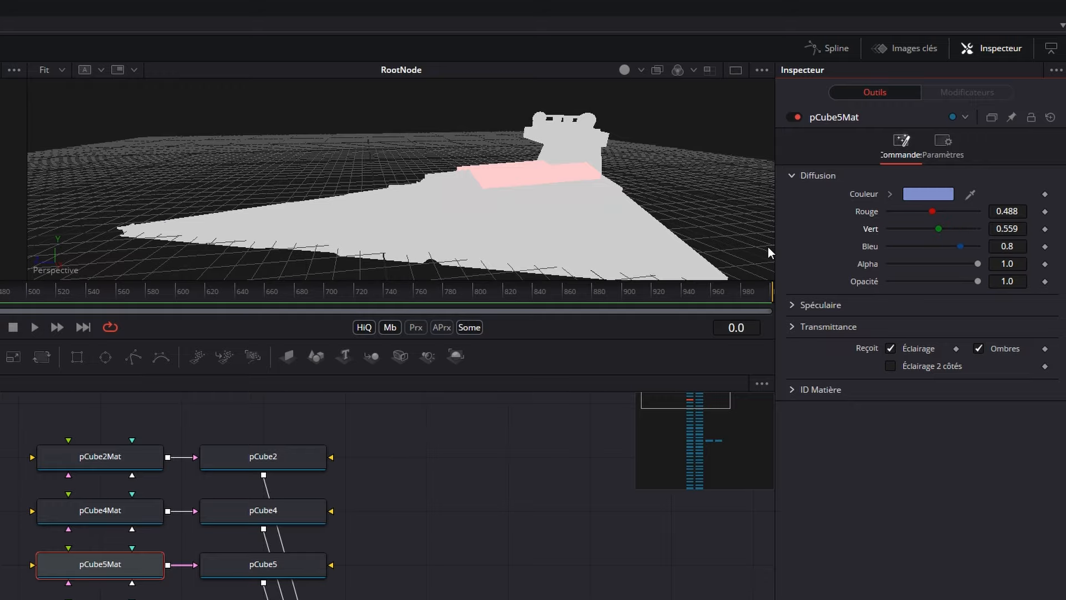
{"action": "left_click_drag", "start_coordinate": [508, 232], "coordinate": [475, 231]}
{"action": "left_click_drag", "start_coordinate": [517, 213], "coordinate": [304, 190]}
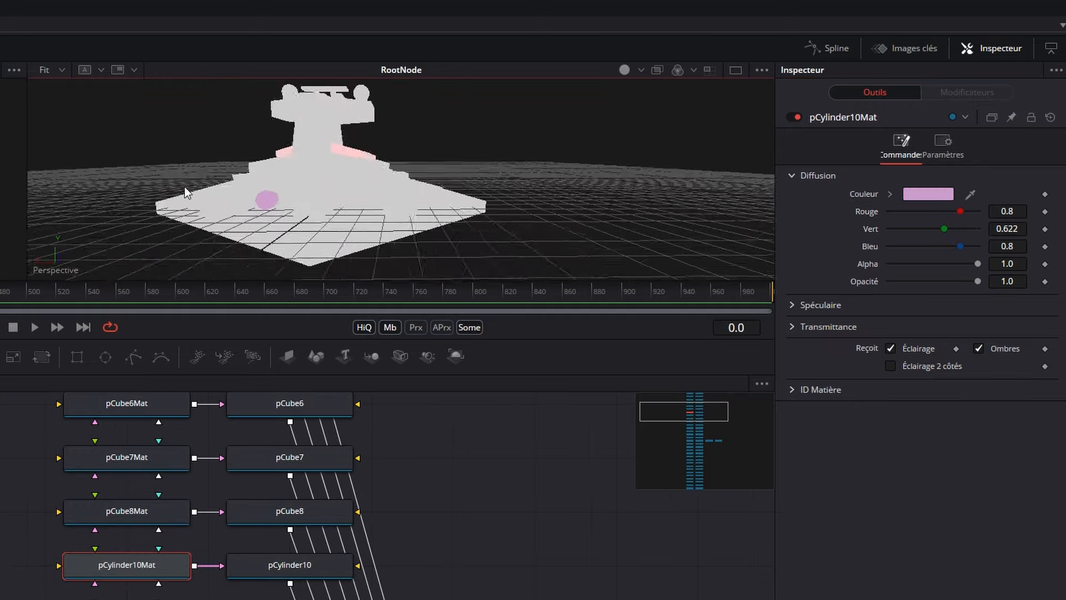
{"action": "left_click_drag", "start_coordinate": [948, 226], "coordinate": [889, 250]}
{"action": "left_click", "coordinate": [114, 599]}
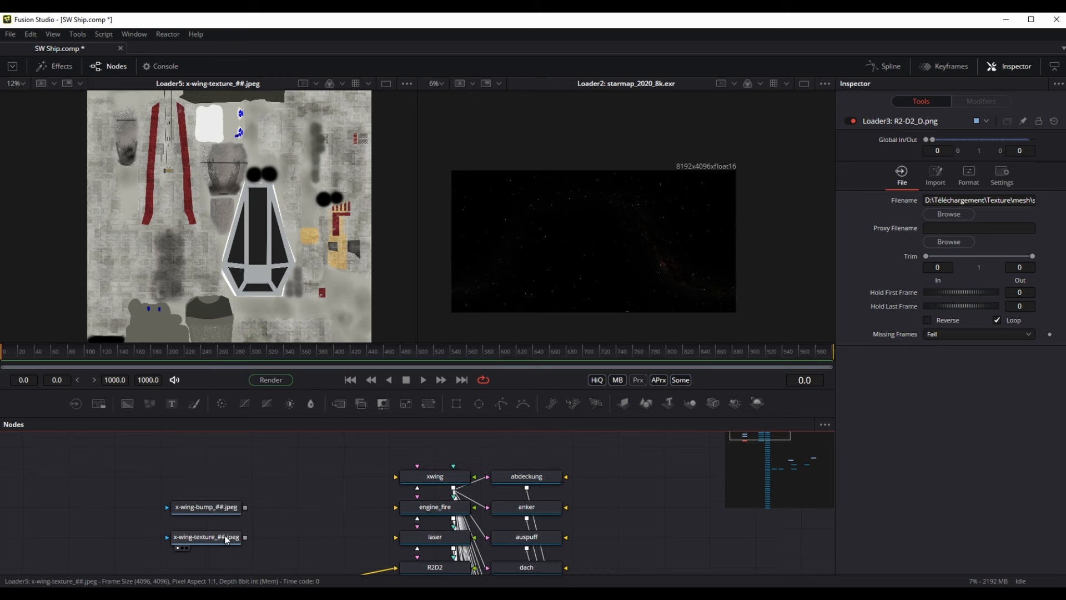
Step: Connect the x-wing-texture image to the xwing material and place the x-wing-bump loader beneath the texture loader
{"action": "left_click_drag", "start_coordinate": [226, 539], "coordinate": [439, 481]}
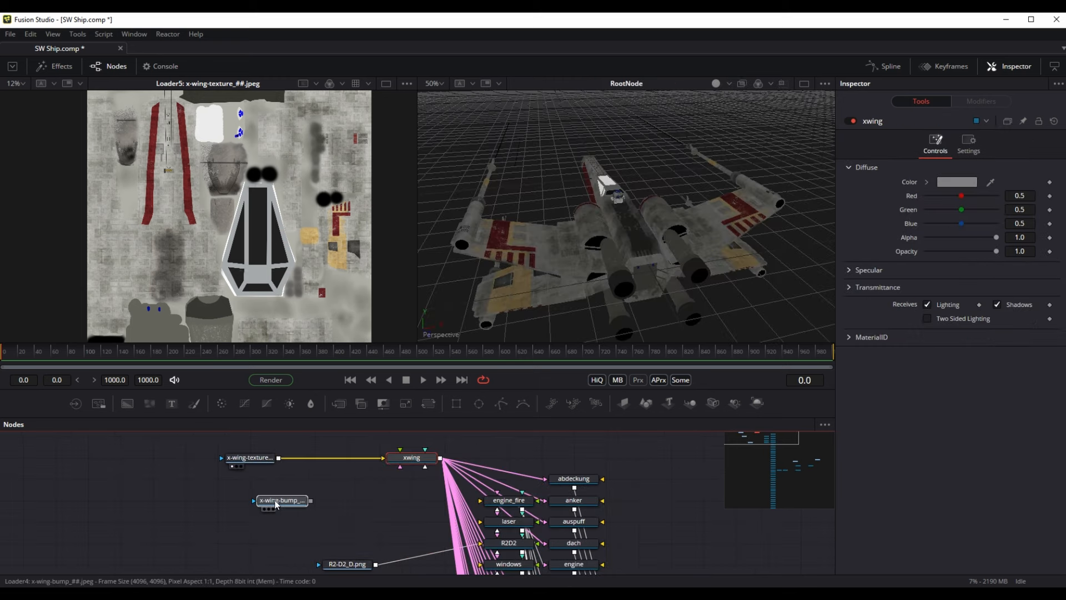
{"action": "left_click_drag", "start_coordinate": [259, 504], "coordinate": [257, 501]}
Step: Add a CreateBumpMap node followed by a BumpMap node after the x-wing-bump loader
{"action": "key", "text": "shift+space"}
{"action": "type", "text": "creat"}
{"action": "key", "text": "Return"}
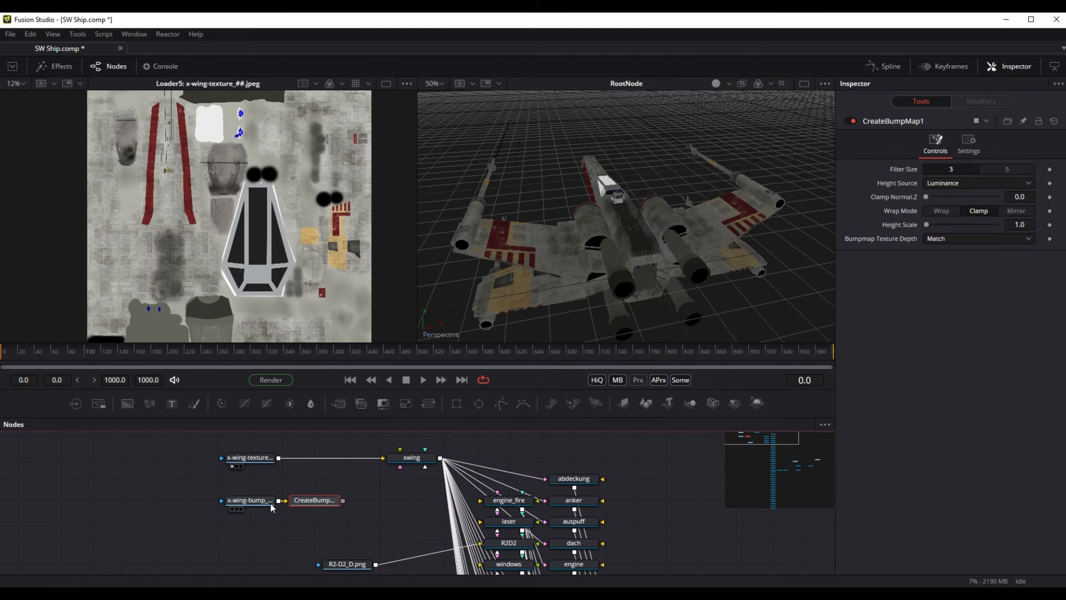
{"action": "key", "text": "shift+space"}
{"action": "type", "text": "bum"}
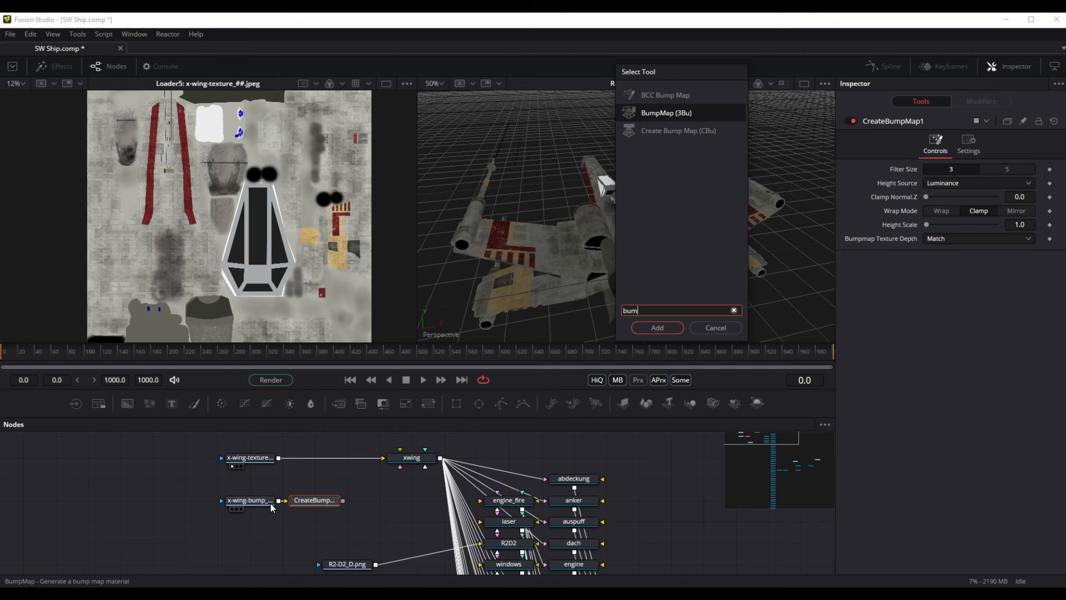
{"action": "key", "text": "Return"}
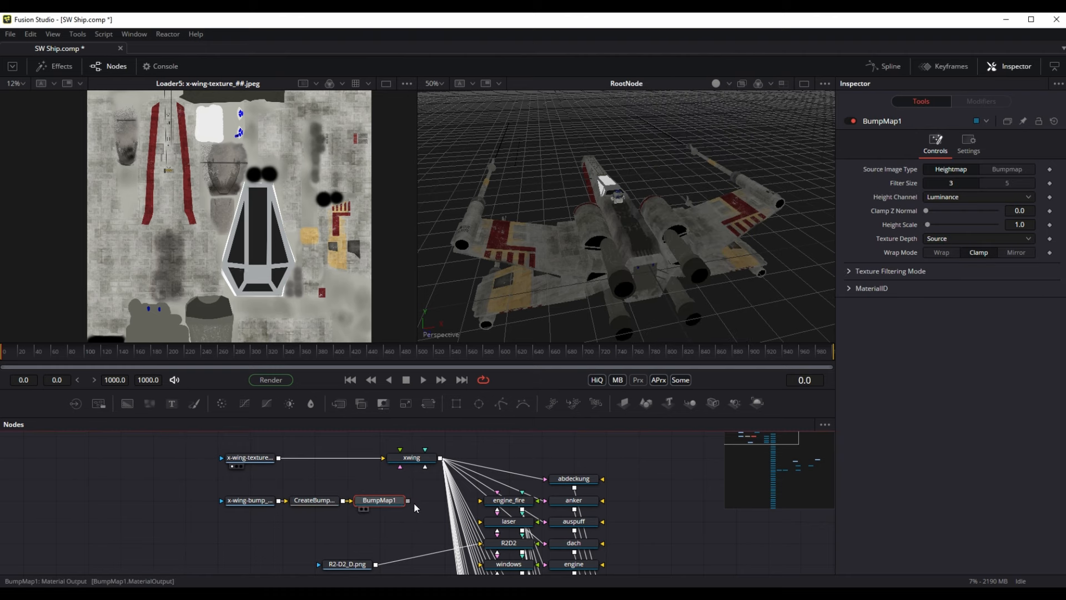
Step: Connect BumpMap1 to the xwing material as its Bumpmap Material, view the CreateBumpMap output, and set BumpMap1's filter size to 5
{"action": "left_click_drag", "start_coordinate": [408, 501], "coordinate": [414, 458]}
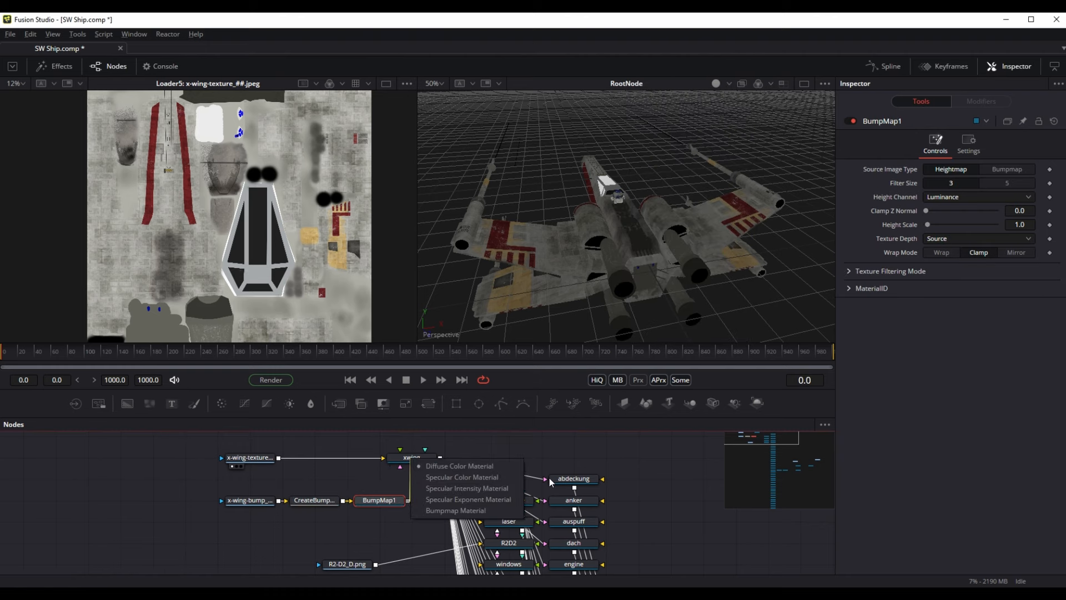
{"action": "left_click", "coordinate": [468, 510]}
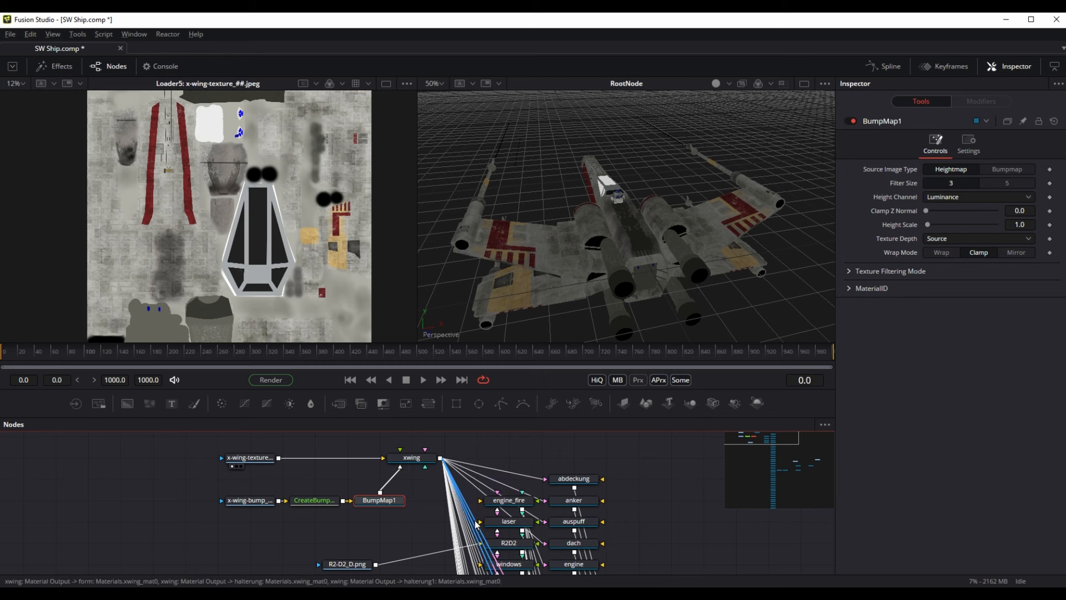
{"action": "left_click", "coordinate": [297, 508]}
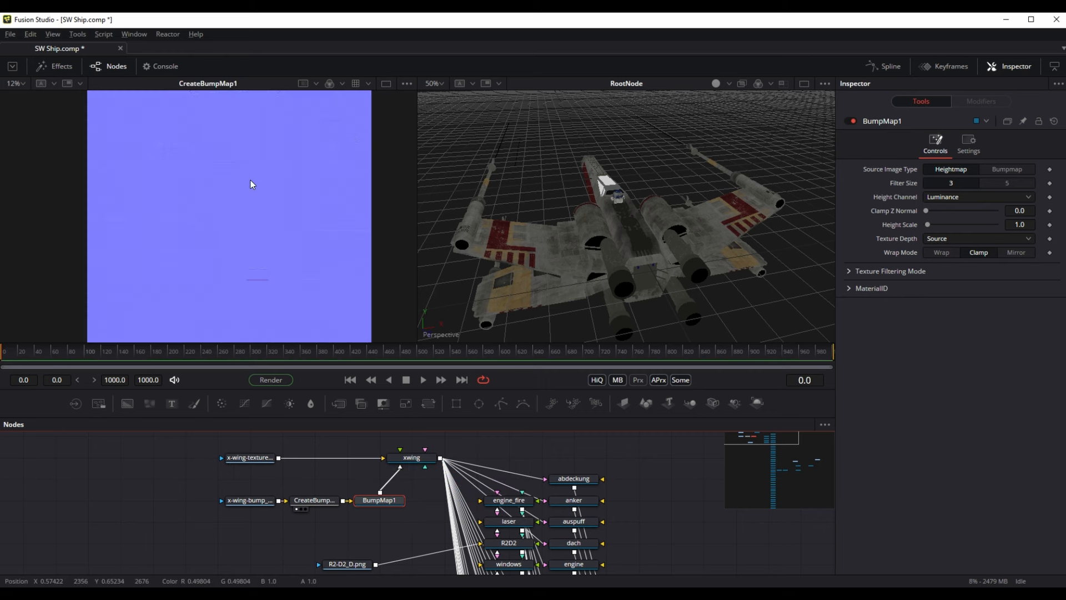
{"action": "left_click", "coordinate": [1002, 183]}
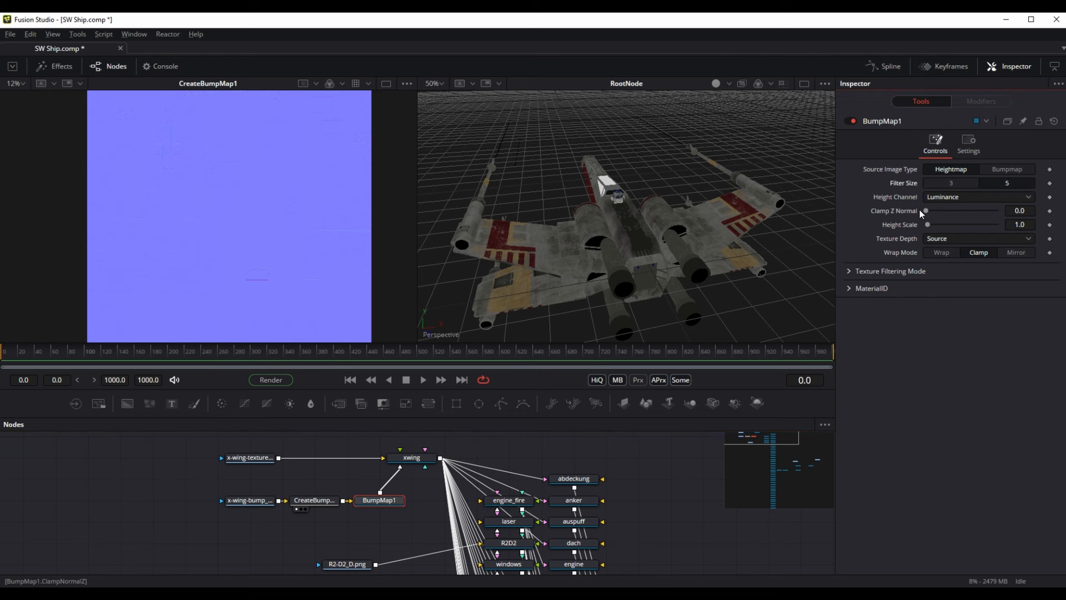
Step: Raise BumpMap1's height scale to about 33 and display the ship with shadows to judge the bump effect
{"action": "left_click_drag", "start_coordinate": [927, 224], "coordinate": [972, 225]}
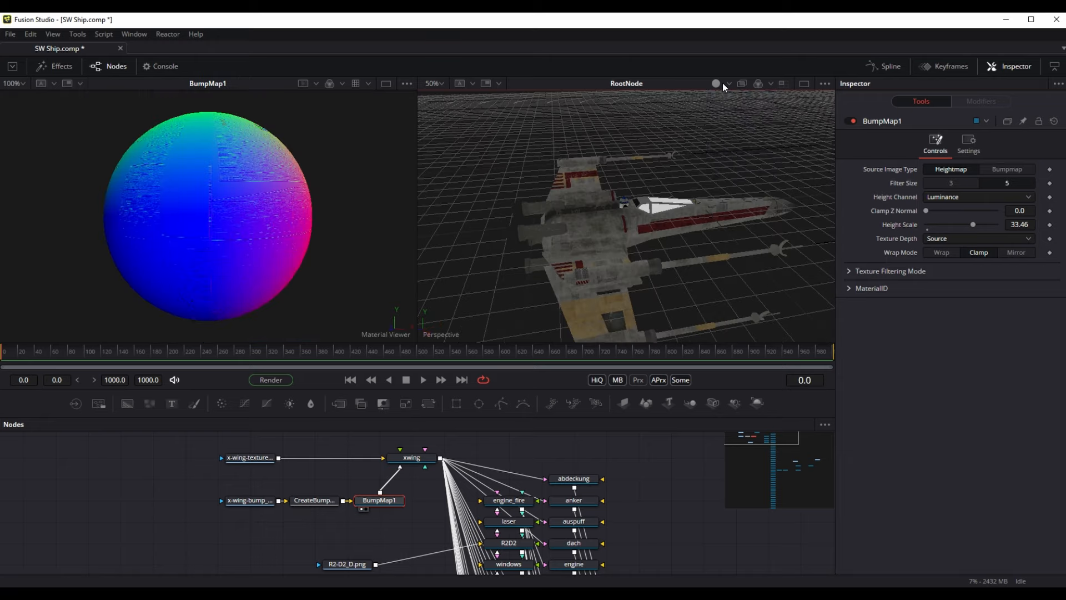
{"action": "left_click", "coordinate": [728, 83]}
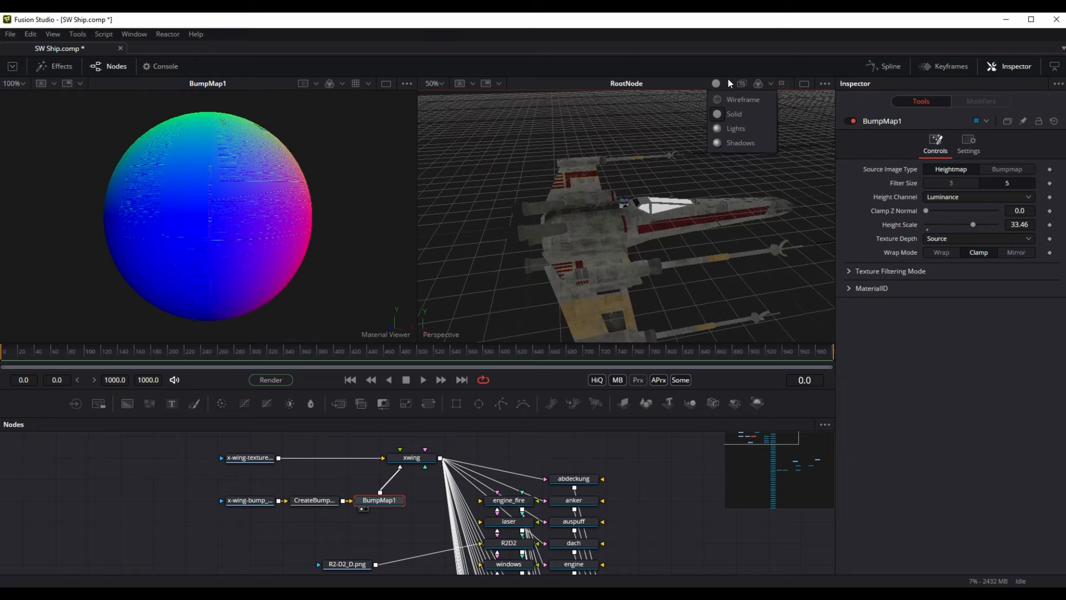
{"action": "left_click", "coordinate": [733, 143]}
{"action": "left_click_drag", "start_coordinate": [636, 254], "coordinate": [666, 267]}
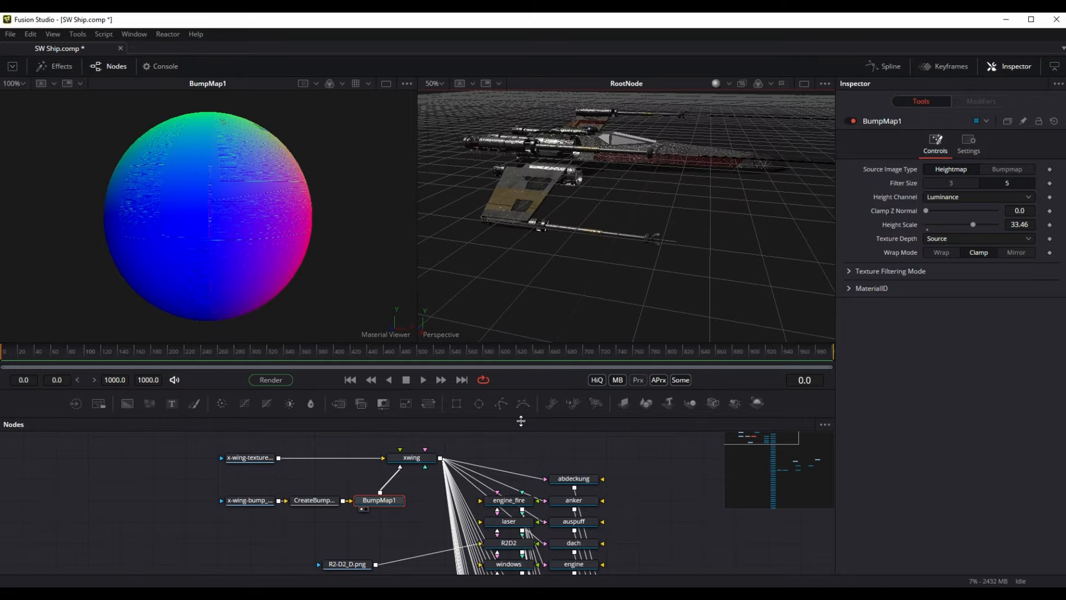
{"action": "left_click_drag", "start_coordinate": [971, 223], "coordinate": [970, 223]}
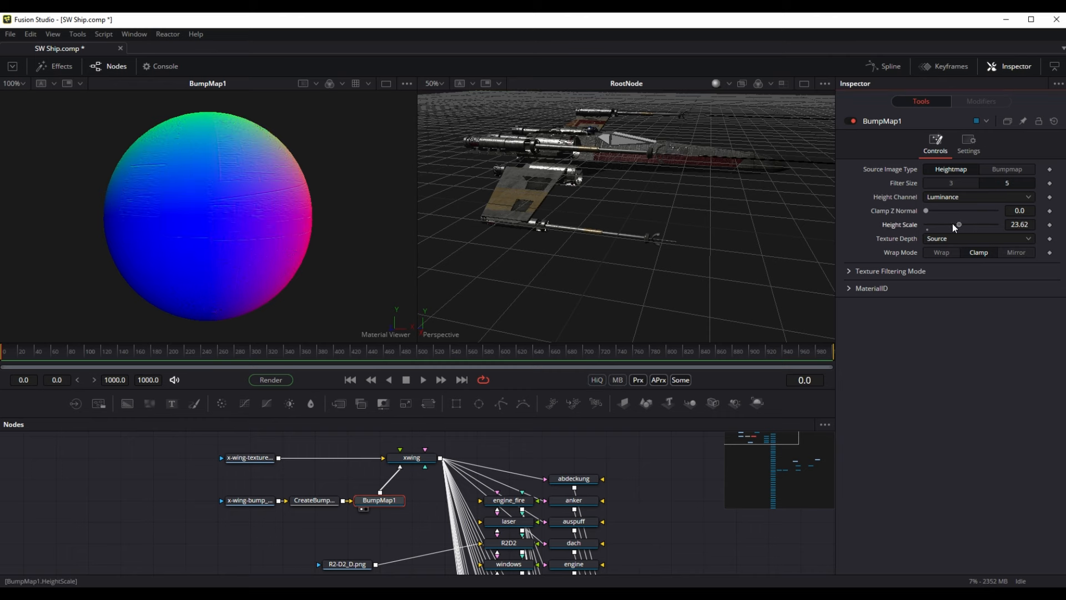
{"action": "mouse_move", "coordinate": [633, 182]}
{"action": "left_mouse_down"}
{"action": "mouse_move", "coordinate": [675, 231]}
{"action": "mouse_move", "coordinate": [784, 204]}
{"action": "mouse_move", "coordinate": [729, 180]}
{"action": "mouse_move", "coordinate": [640, 181]}
{"action": "left_mouse_up"}
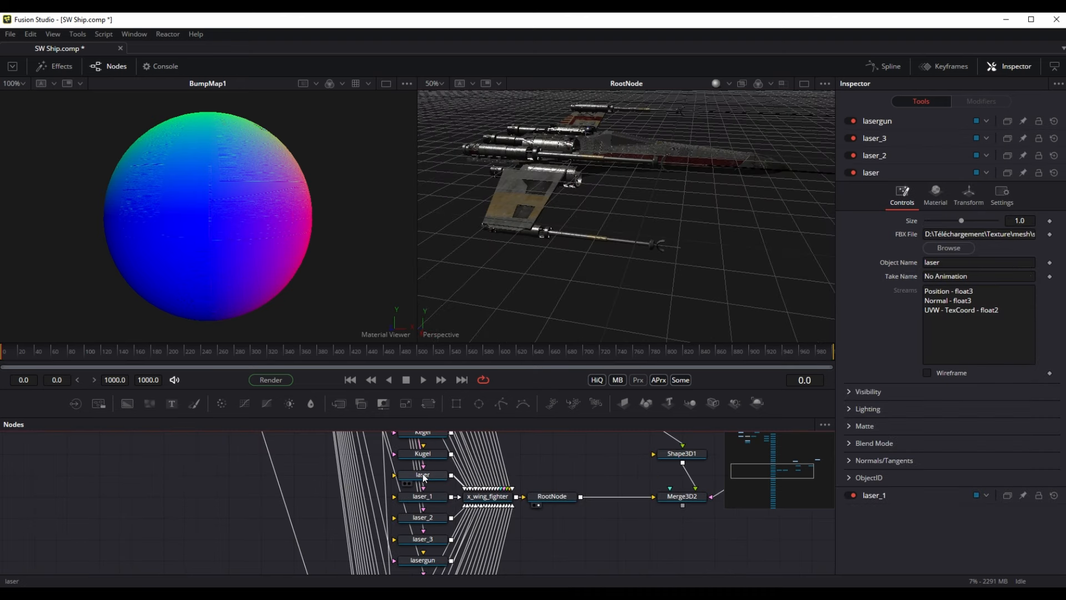
Step: Set the laser, laser_1, laser_2 and laser_3 mesh nodes to pass-through so the laser beams are disabled
{"action": "left_click", "coordinate": [423, 476]}
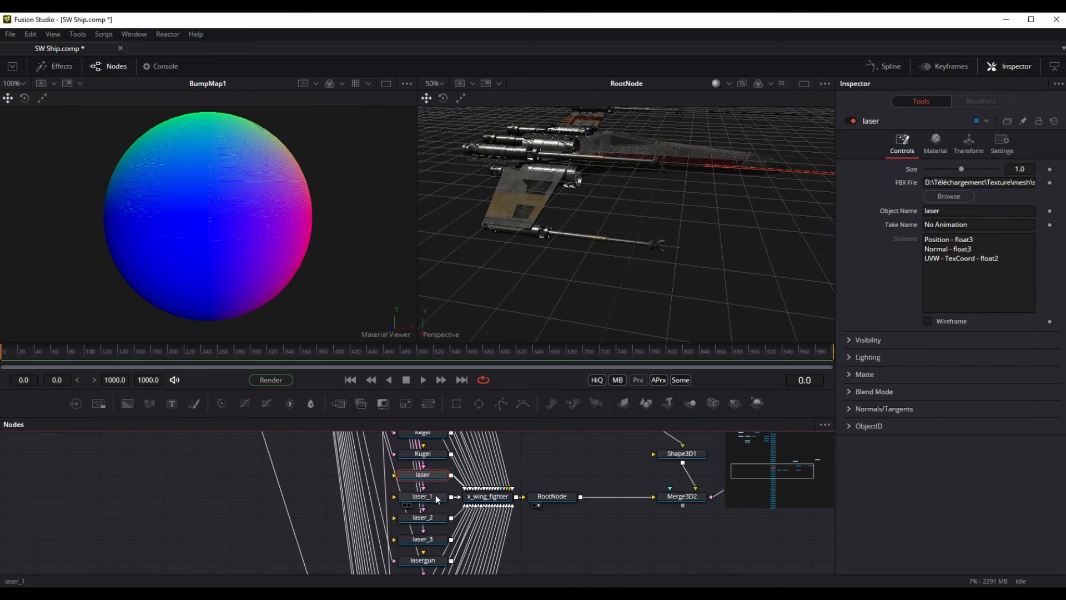
{"action": "left_click", "coordinate": [431, 495], "text": "ctrl"}
{"action": "left_click", "coordinate": [432, 517], "text": "ctrl"}
{"action": "left_click", "coordinate": [433, 538], "text": "ctrl"}
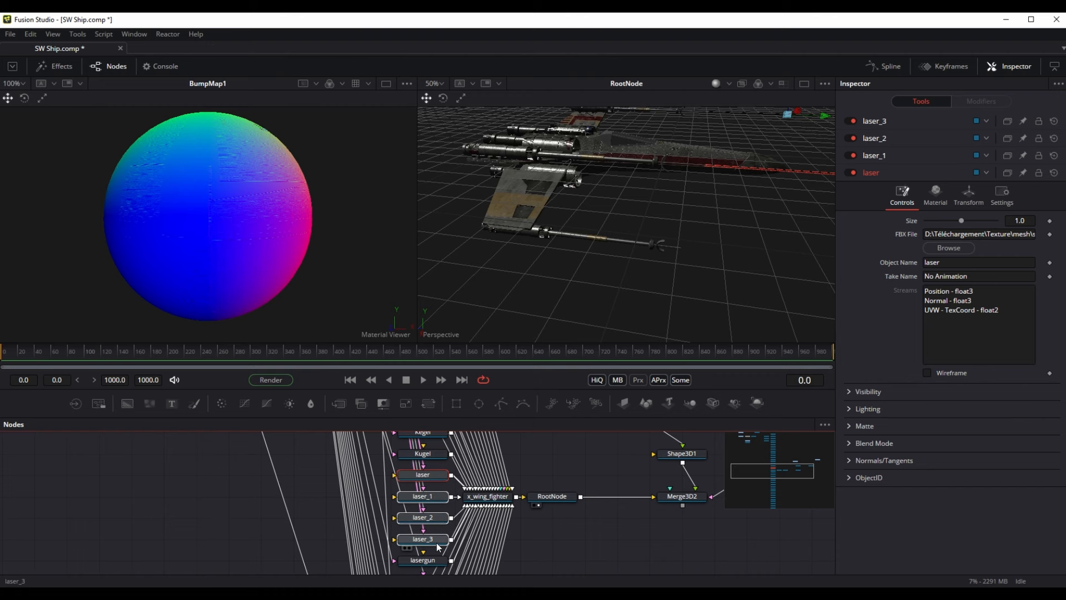
{"action": "key", "text": "ctrl+p"}
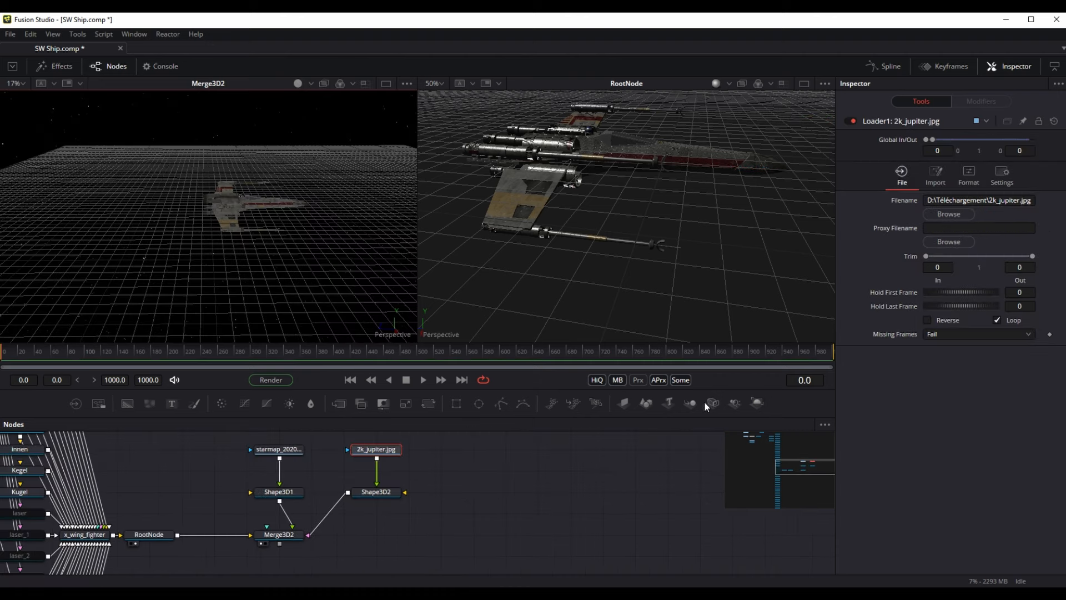
Step: Connect a new Camera 3D to Merge3D2 and feed Merge3D2's output into a new Renderer 3D
{"action": "left_click_drag", "start_coordinate": [706, 403], "coordinate": [295, 553]}
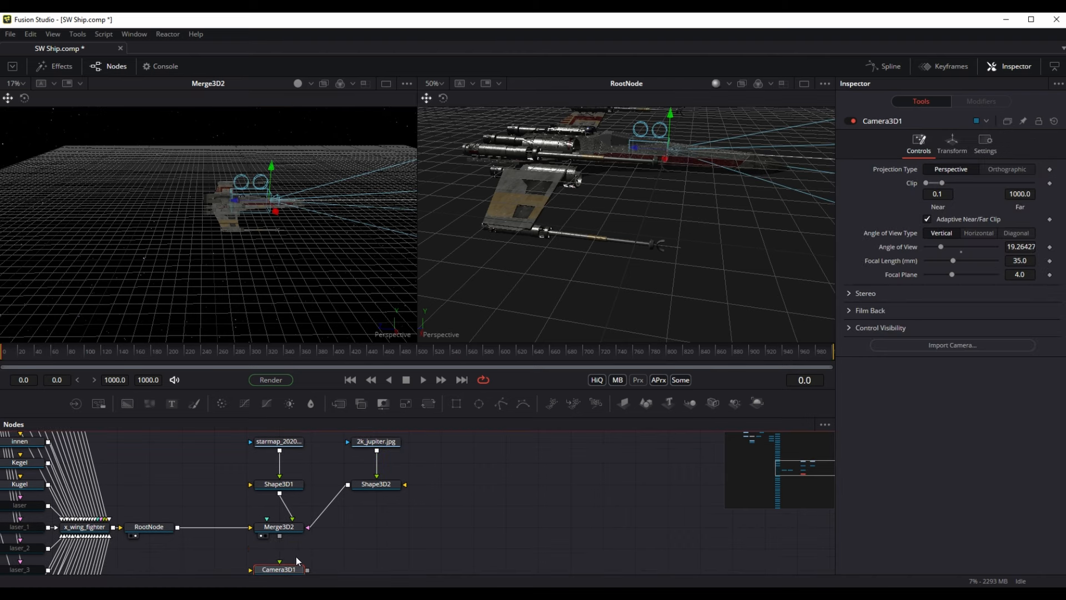
{"action": "left_click_drag", "start_coordinate": [290, 535], "coordinate": [292, 537]}
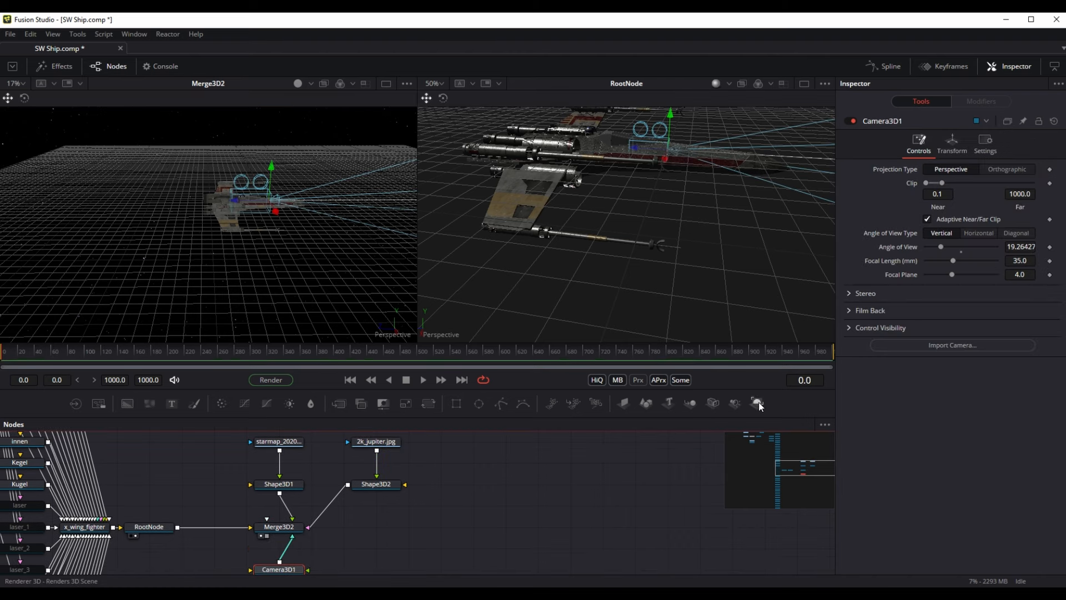
{"action": "left_click_drag", "start_coordinate": [468, 527], "coordinate": [468, 526]}
{"action": "left_click_drag", "start_coordinate": [307, 526], "coordinate": [550, 442]}
{"action": "key", "text": "ctrl+z"}
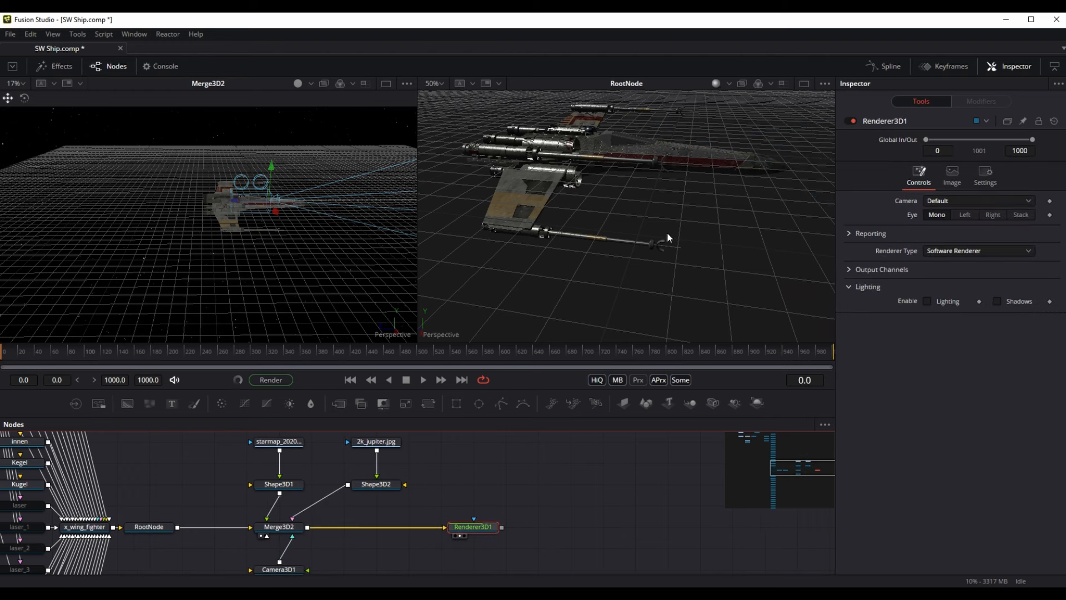
Step: Show Renderer3D1 in the second viewer, then move and rotate Camera3D1 to frame the X-wing from the side
{"action": "key", "text": "2"}
{"action": "left_click_drag", "start_coordinate": [376, 540], "coordinate": [443, 461]}
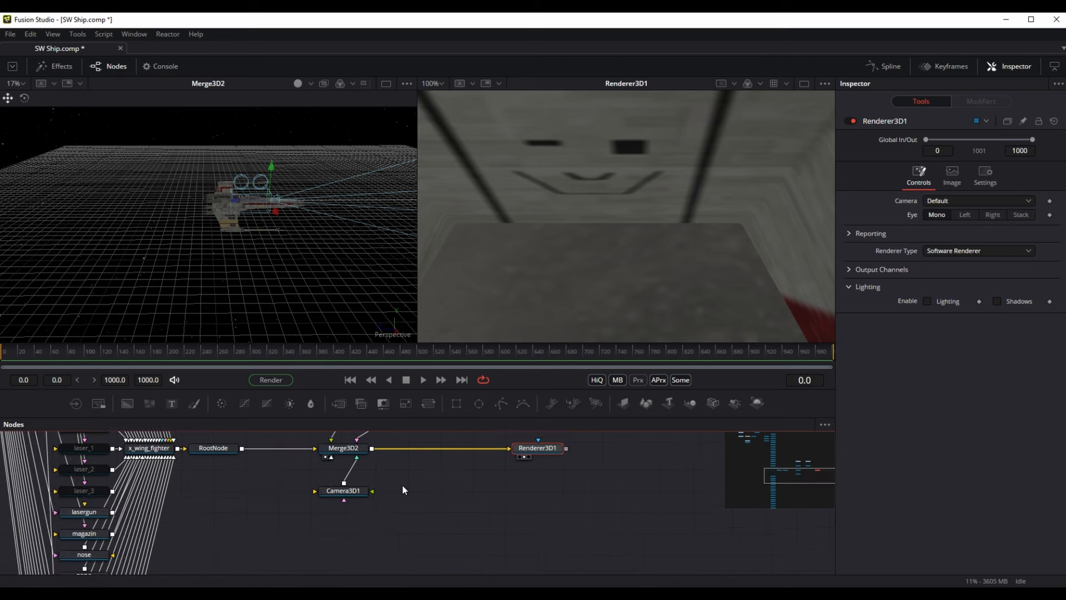
{"action": "left_click", "coordinate": [345, 491]}
{"action": "left_click_drag", "start_coordinate": [272, 168], "coordinate": [392, 294]}
{"action": "key", "text": "w"}
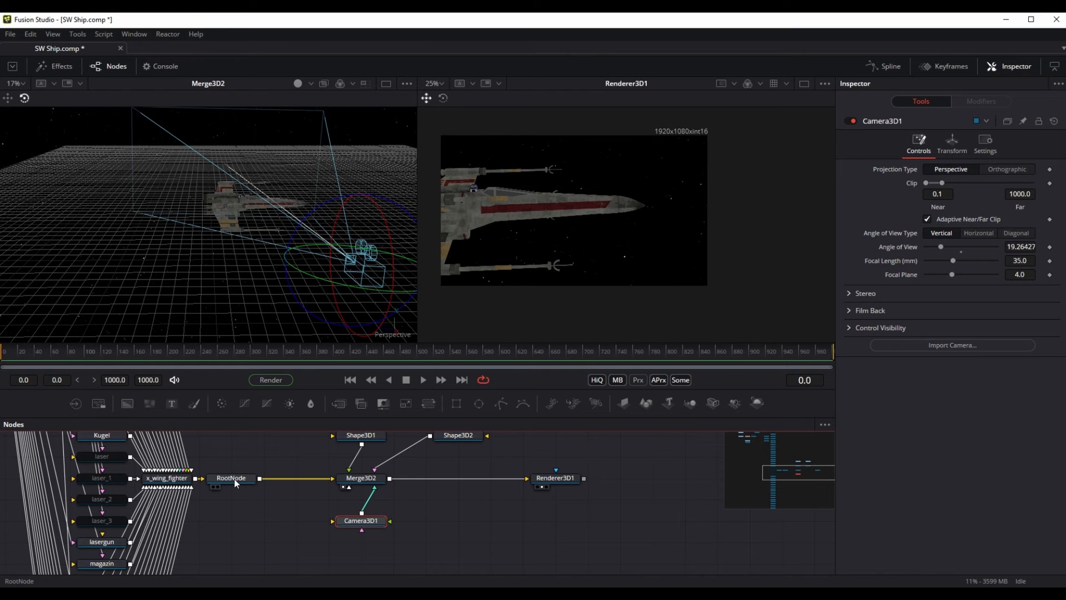
Step: Insert a Transform 3D node between RootNode and Merge3D2
{"action": "left_click", "coordinate": [234, 478]}
{"action": "key", "text": "shift+space"}
{"action": "type", "text": "bum3xf"}
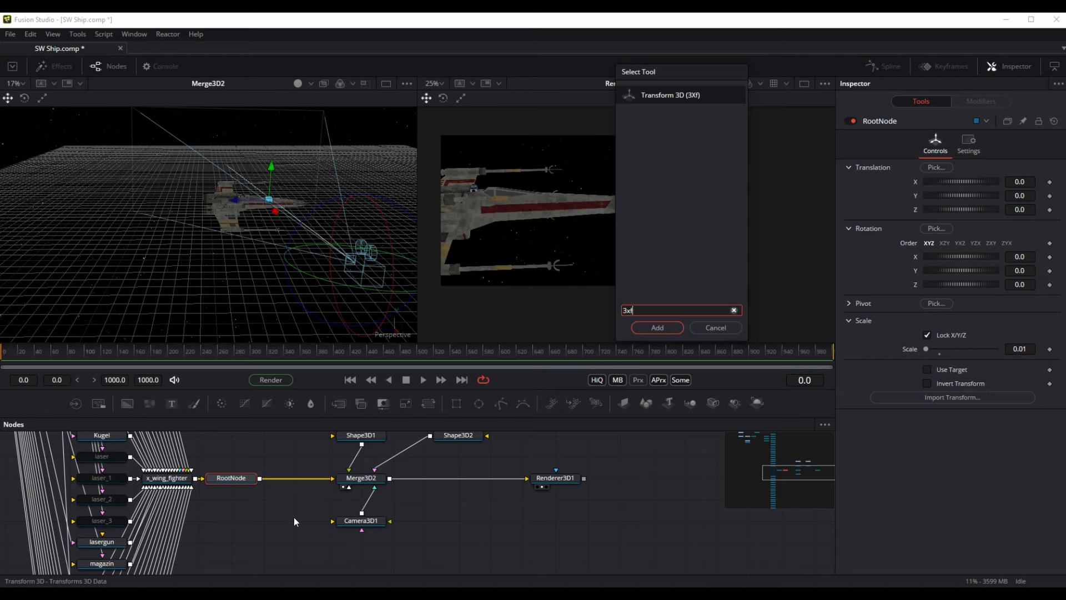
{"action": "key", "text": "Return"}
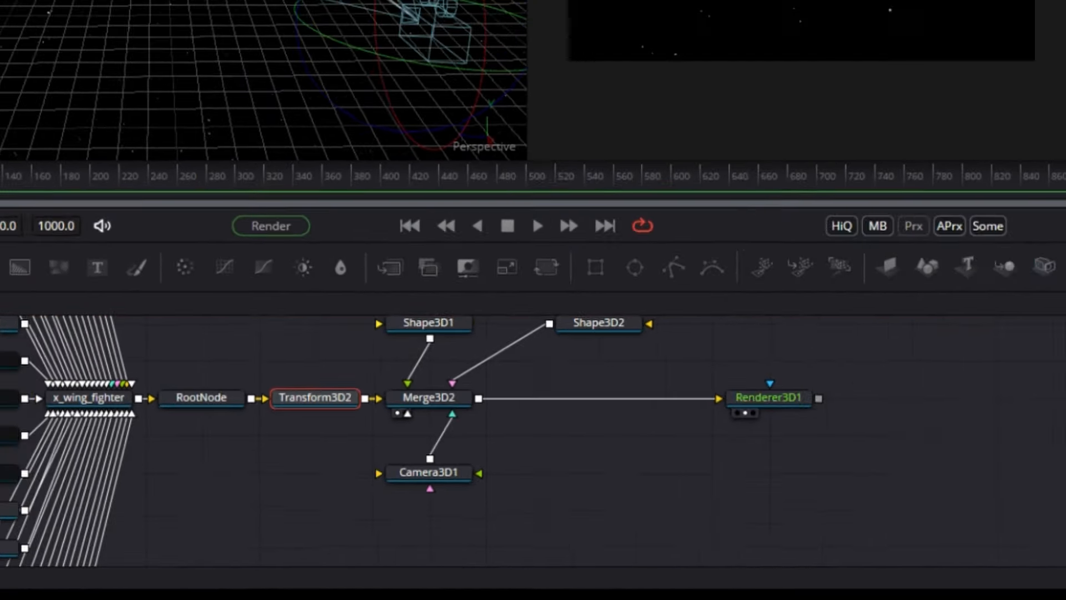
Step: Move the ship out of frame to a Z translation of about 14.5 and keyframe it at frame 0
{"action": "scroll", "coordinate": [153, 231], "scroll_direction": "down", "scroll_amount": 5}
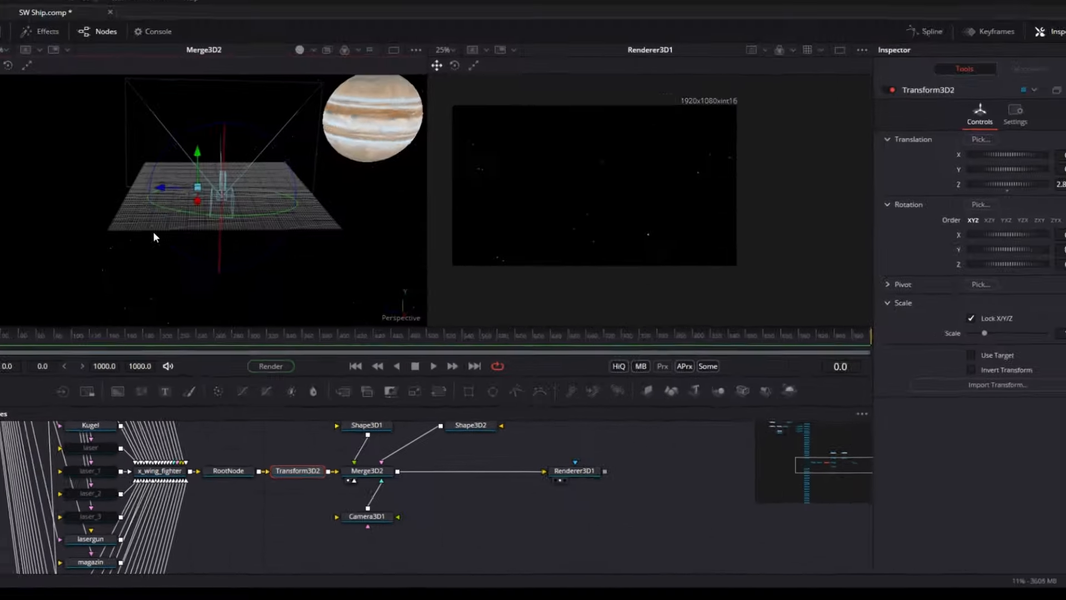
{"action": "left_click_drag", "start_coordinate": [164, 214], "coordinate": [161, 213]}
{"action": "scroll", "coordinate": [123, 219], "scroll_direction": "up", "scroll_amount": 4}
{"action": "left_click_drag", "start_coordinate": [89, 214], "coordinate": [167, 268]}
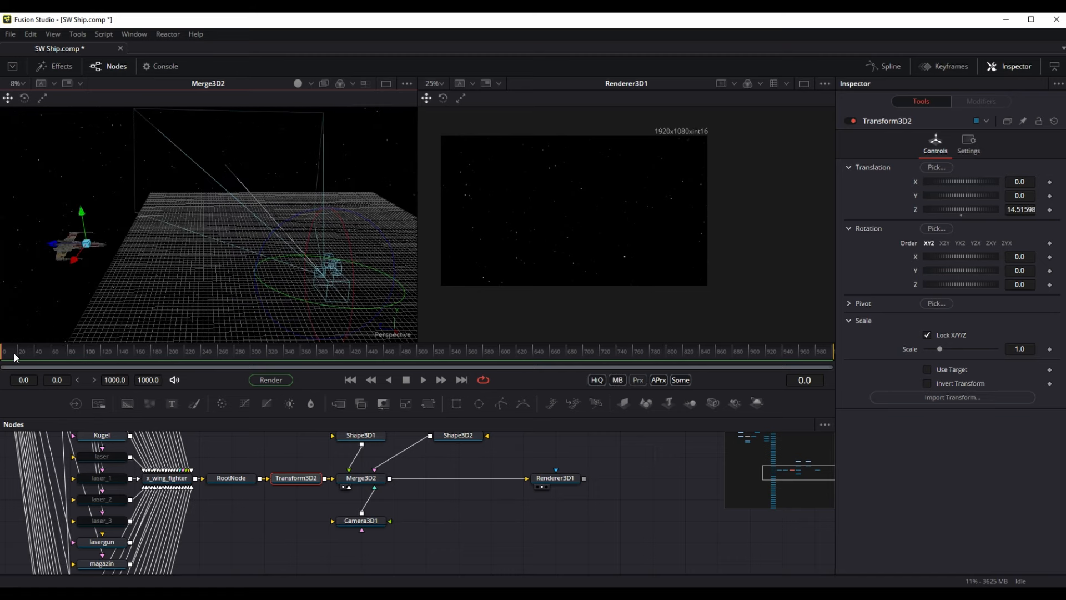
{"action": "left_click", "coordinate": [1049, 210]}
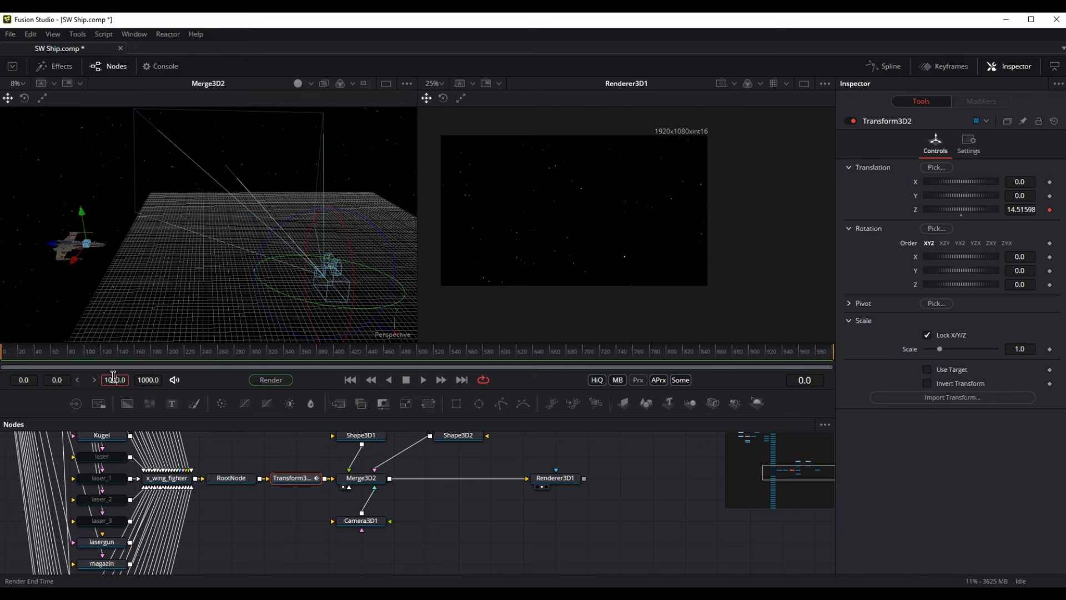
Step: Set both the render end time and the global end time to 250
{"action": "type", "text": "250"}
{"action": "key", "text": "Tab"}
{"action": "type", "text": "250"}
{"action": "key", "text": "Return"}
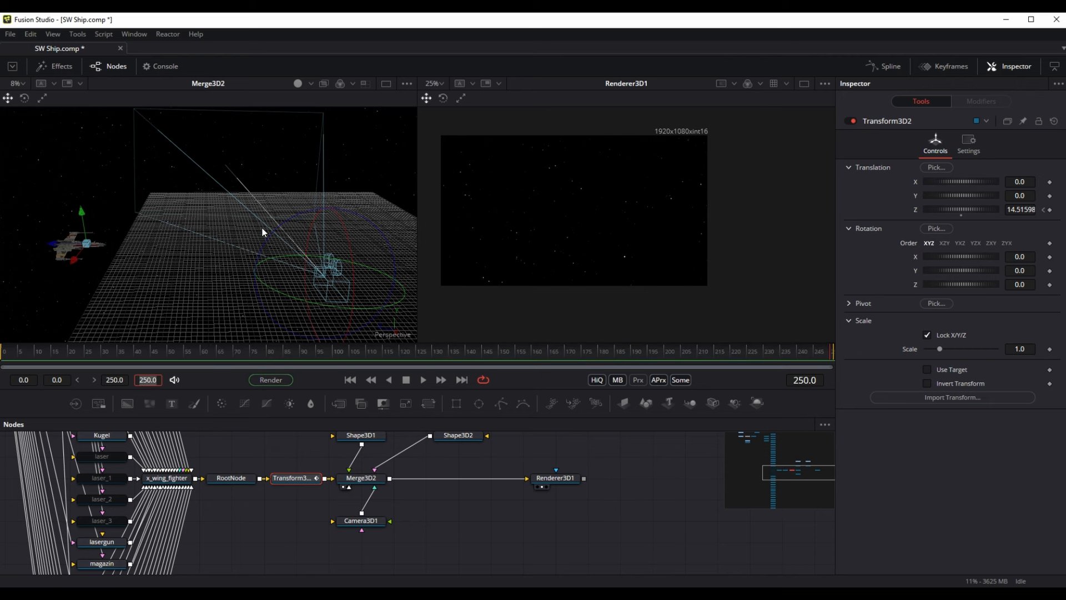
Step: At frame 250, move the ship past the camera to a Z translation of about -19.84 and play back the flight
{"action": "left_click_drag", "start_coordinate": [51, 242], "coordinate": [534, 244]}
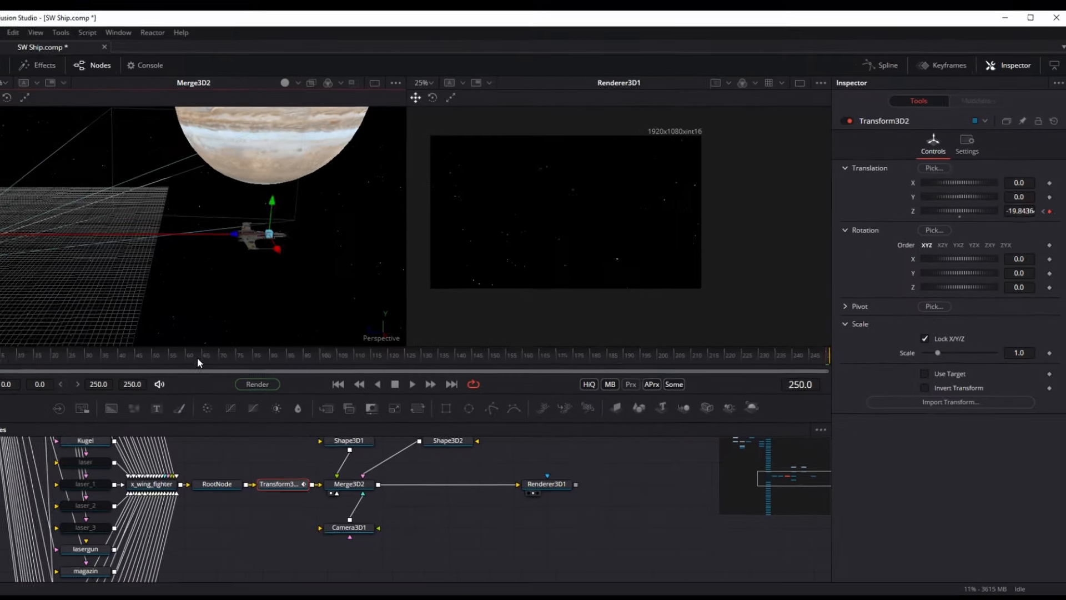
{"action": "left_click_drag", "start_coordinate": [197, 358], "coordinate": [30, 353]}
{"action": "scroll", "coordinate": [146, 278], "scroll_direction": "down", "scroll_amount": 5}
{"action": "left_click_drag", "start_coordinate": [146, 278], "coordinate": [245, 304]}
{"action": "scroll", "coordinate": [227, 268], "scroll_direction": "up", "scroll_amount": 5}
{"action": "mouse_move", "coordinate": [226, 267]}
{"action": "left_mouse_down"}
{"action": "mouse_move", "coordinate": [192, 219]}
{"action": "mouse_move", "coordinate": [236, 269]}
{"action": "left_mouse_up"}
{"action": "key", "text": "space"}
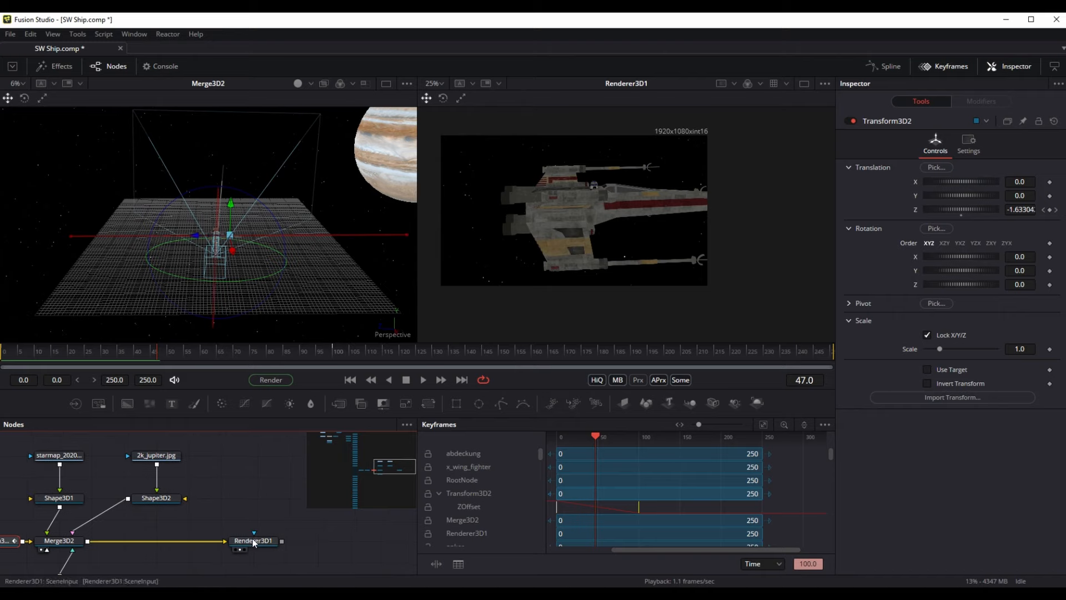
Step: Switch Renderer3D1's renderer type to OpenGL Renderer
{"action": "left_click", "coordinate": [253, 540]}
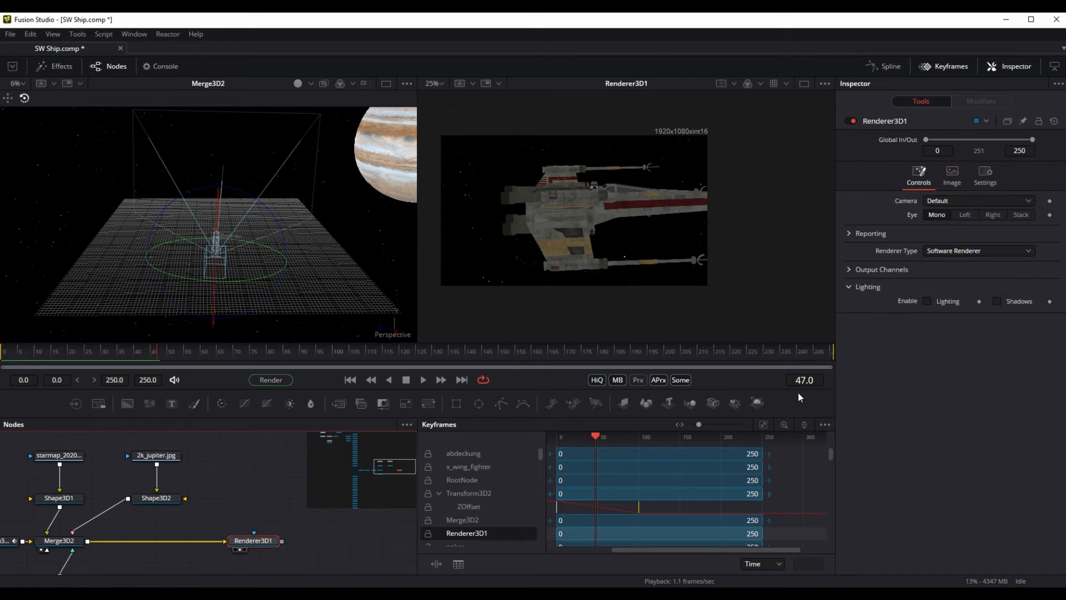
{"action": "left_click", "coordinate": [983, 251]}
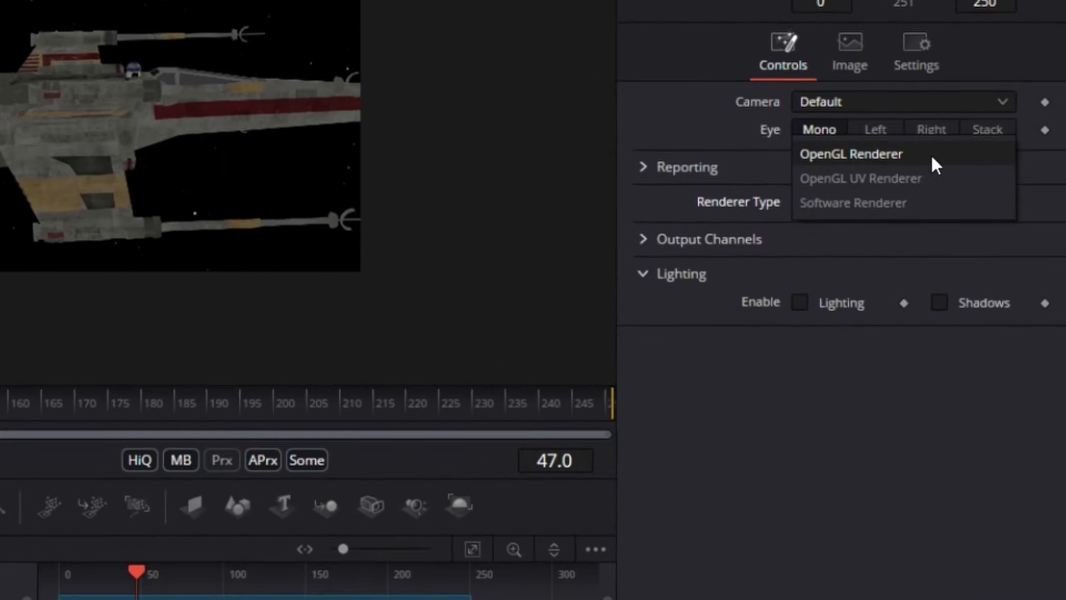
{"action": "left_click", "coordinate": [932, 157]}
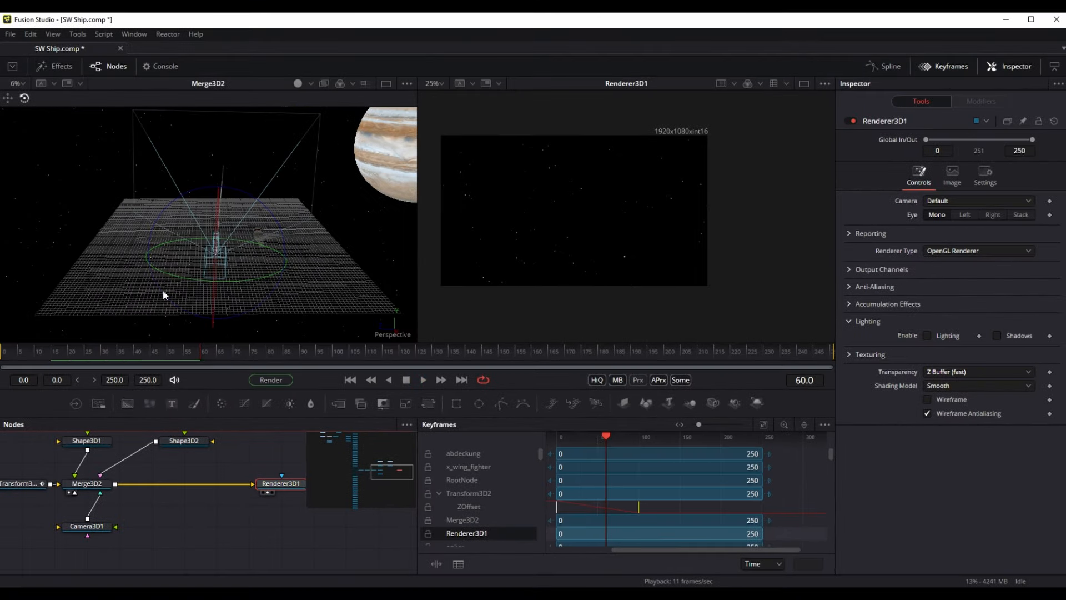
Step: Move the camera away from the ship's path to about X 18.6, Y 3.7, Z 0.8
{"action": "left_click", "coordinate": [8, 98]}
{"action": "left_click_drag", "start_coordinate": [215, 254], "coordinate": [10, 242]}
{"action": "left_click_drag", "start_coordinate": [94, 220], "coordinate": [39, 215]}
{"action": "left_click_drag", "start_coordinate": [39, 215], "coordinate": [115, 270]}
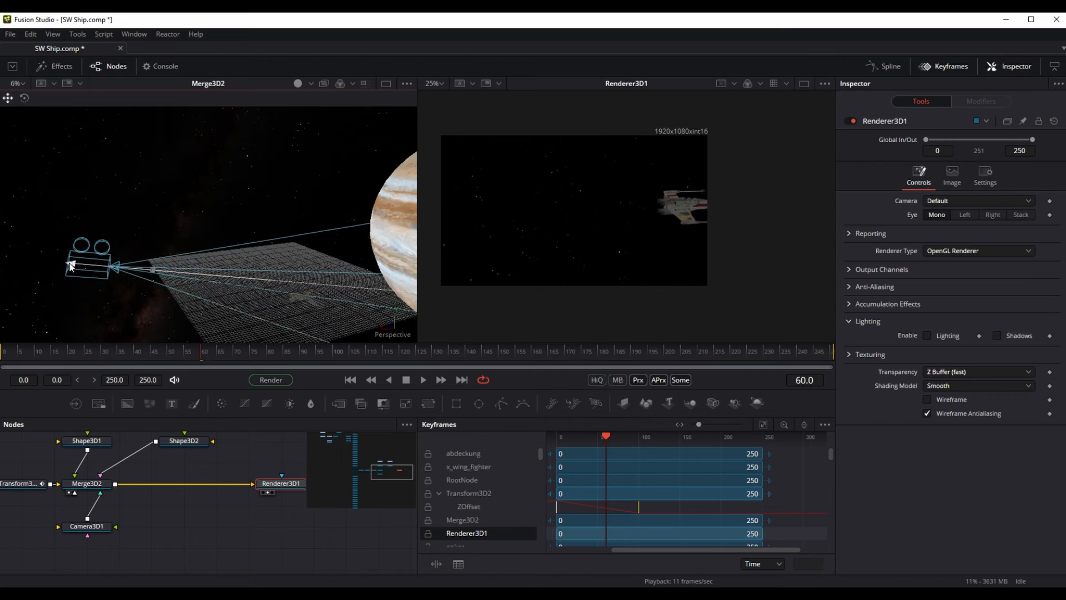
Step: Enable Use Target in Camera3D1's transform settings
{"action": "left_click", "coordinate": [86, 526]}
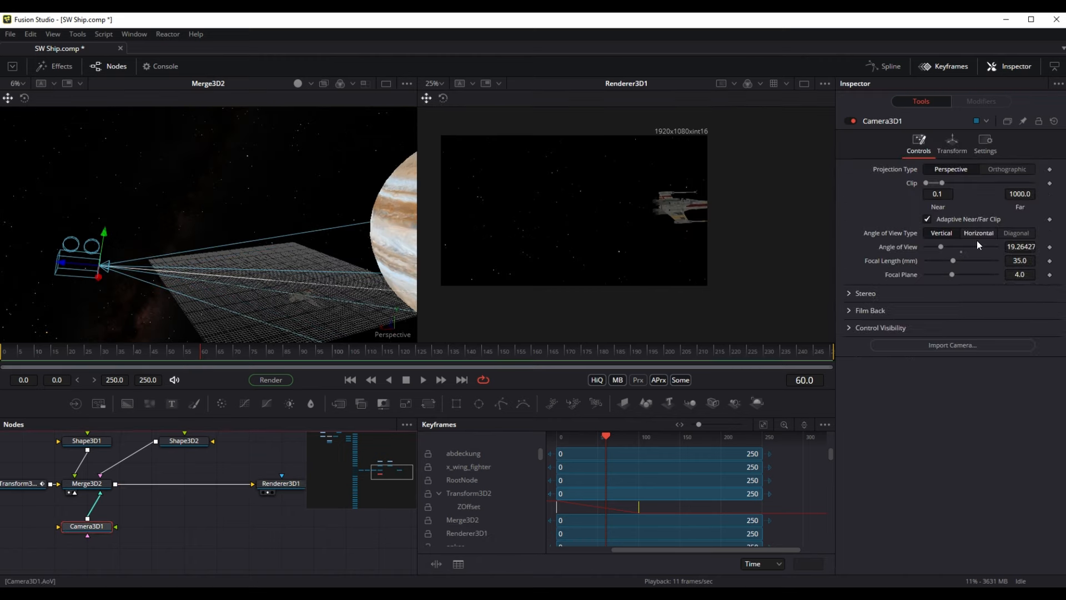
{"action": "left_click", "coordinate": [952, 142]}
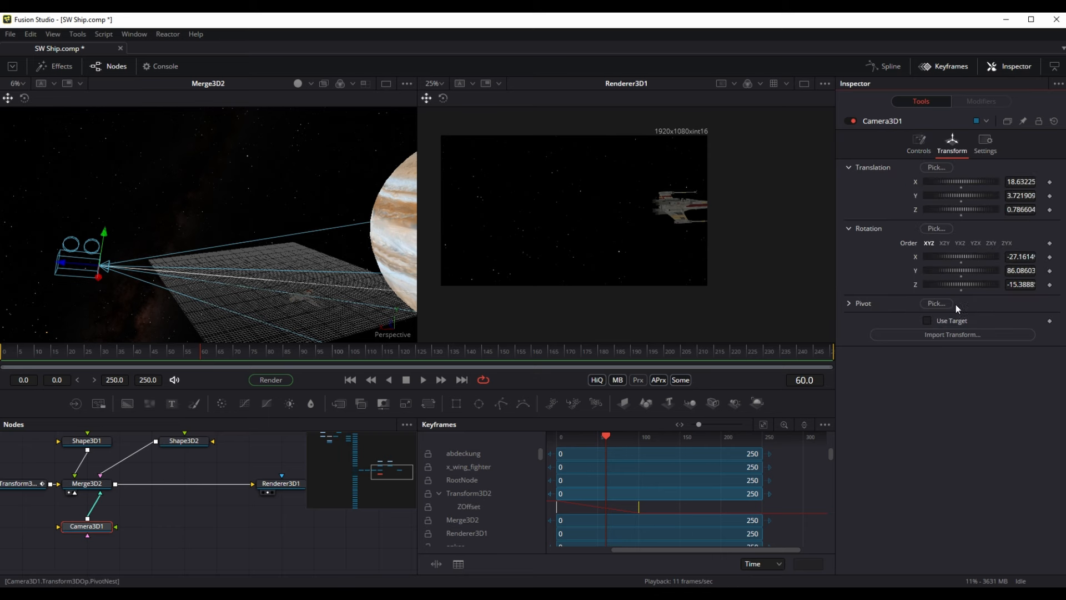
{"action": "left_click", "coordinate": [925, 321]}
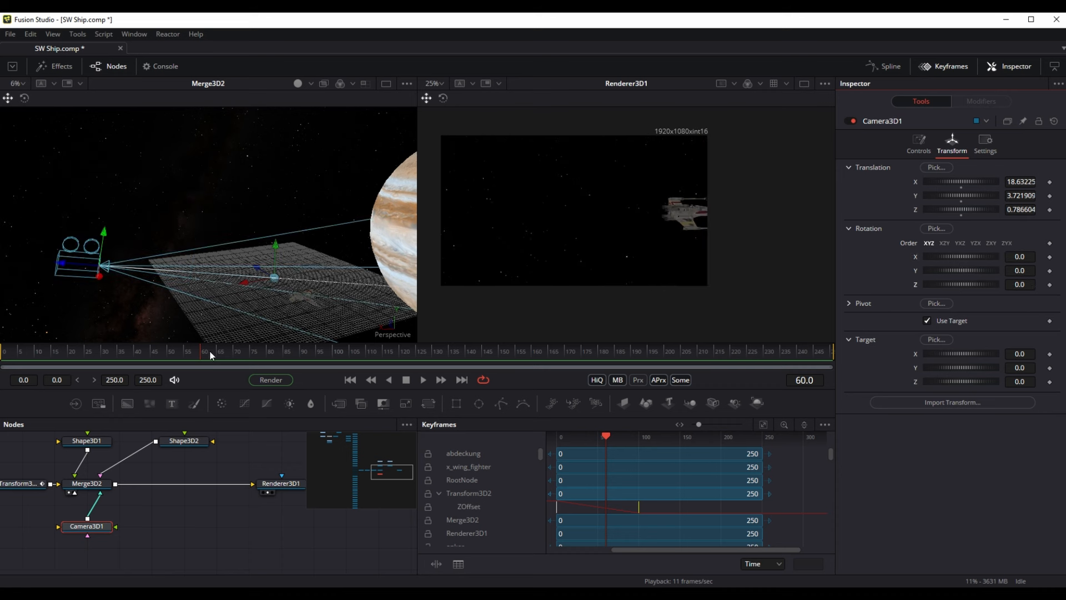
Step: At frame 0, move the camera target onto the ship at about Z 14.87 and keyframe its Z value
{"action": "left_click_drag", "start_coordinate": [158, 348], "coordinate": [1, 355]}
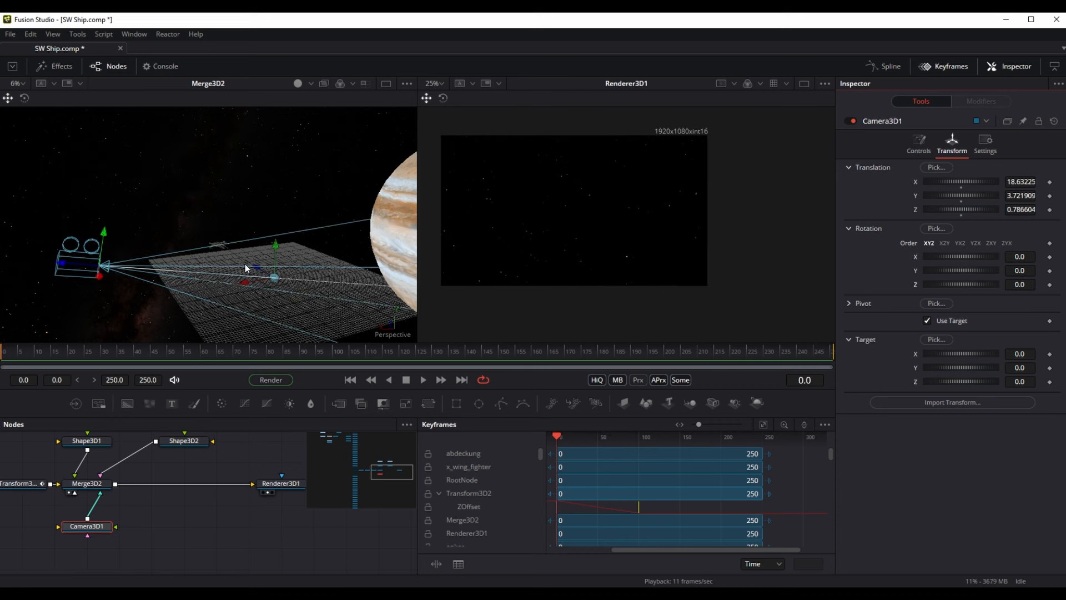
{"action": "left_click_drag", "start_coordinate": [256, 271], "coordinate": [195, 241]}
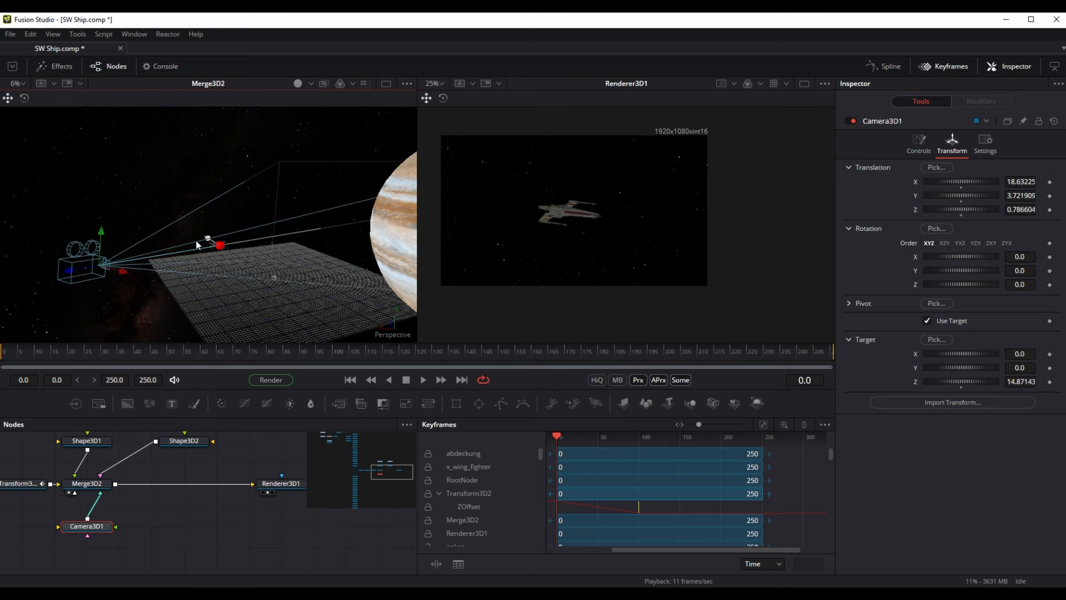
{"action": "left_click", "coordinate": [1049, 383]}
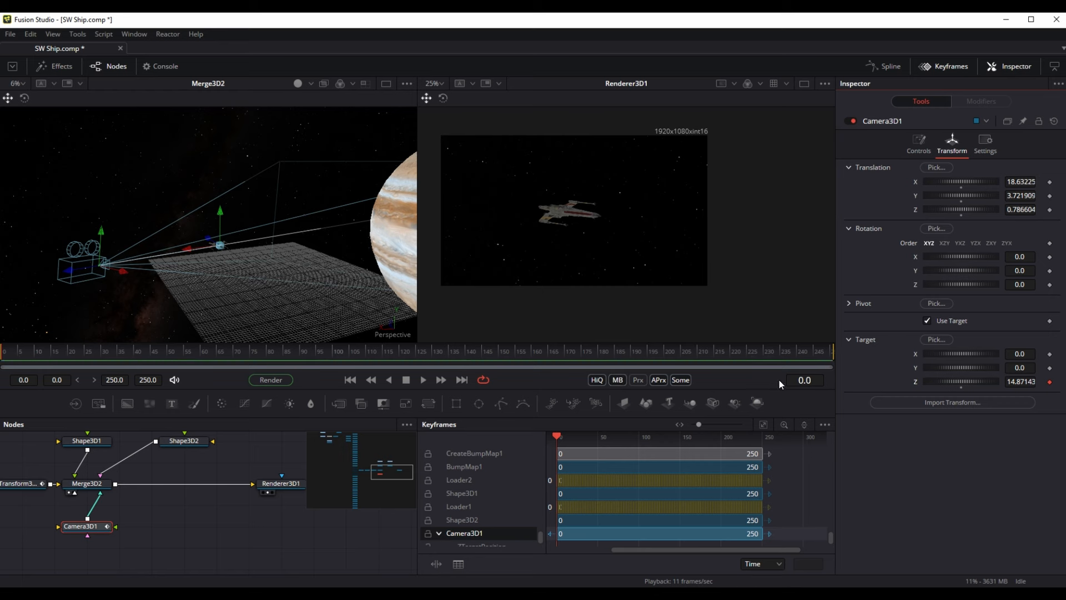
Step: At frame 100, move the camera target along Z to about -24.16 and play back the tracking shot
{"action": "left_click", "coordinate": [333, 352]}
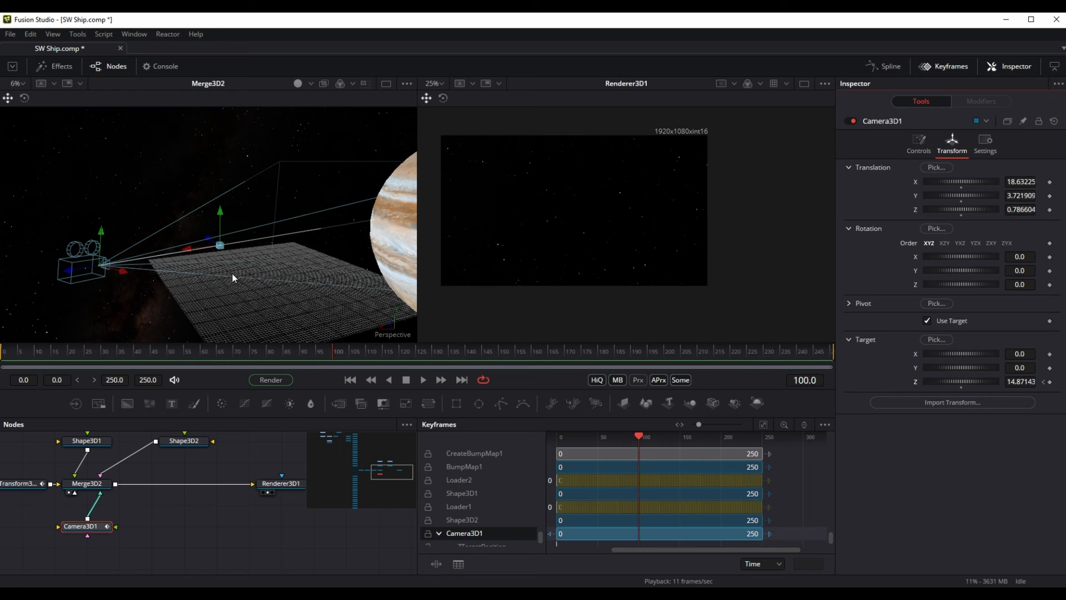
{"action": "left_click_drag", "start_coordinate": [205, 239], "coordinate": [542, 389]}
{"action": "left_click_drag", "start_coordinate": [336, 299], "coordinate": [250, 258]}
{"action": "left_click_drag", "start_coordinate": [258, 242], "coordinate": [272, 241]}
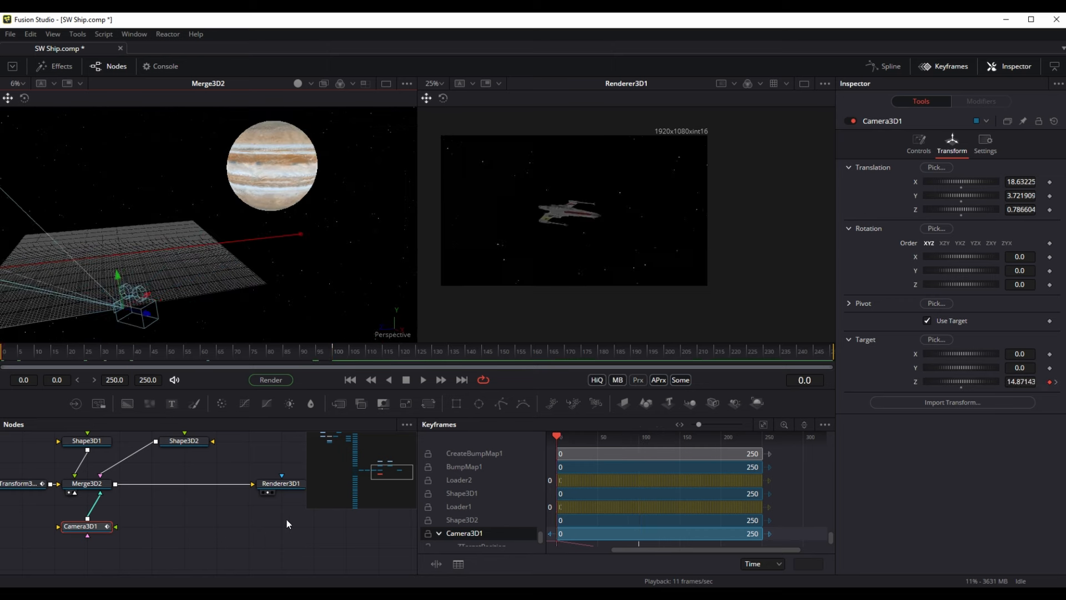
{"action": "key", "text": "space"}
Step: At frame 100, move the ship's Transform3D2 node farther along Z to lengthen its flight path
{"action": "left_click_drag", "start_coordinate": [336, 353], "coordinate": [332, 353]}
{"action": "left_click_drag", "start_coordinate": [265, 495], "coordinate": [316, 528]}
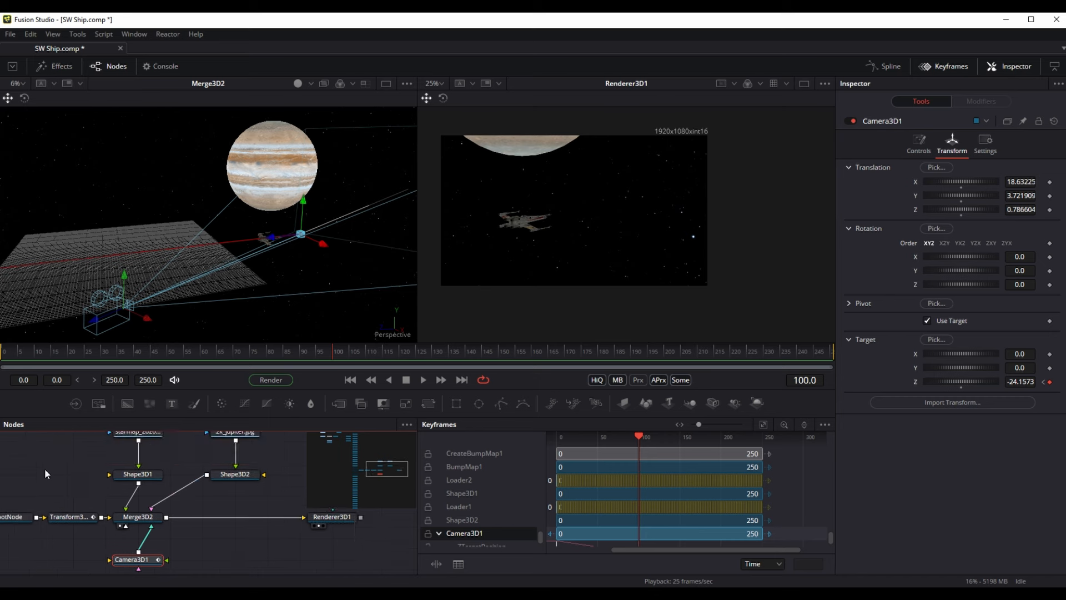
{"action": "left_click_drag", "start_coordinate": [45, 468], "coordinate": [126, 482]}
{"action": "left_click", "coordinate": [146, 530]}
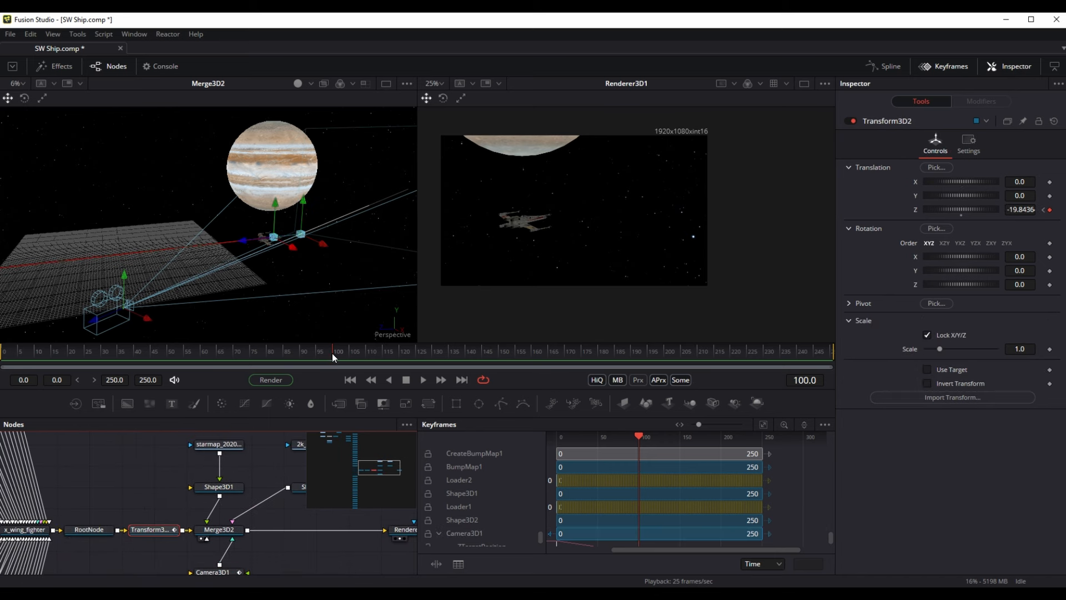
{"action": "left_click_drag", "start_coordinate": [251, 241], "coordinate": [381, 228]}
Step: At frame 100, move Camera3D1's target along Z onto the ship, to about -51.7
{"action": "left_click", "coordinate": [216, 571]}
{"action": "left_click_drag", "start_coordinate": [274, 237], "coordinate": [405, 229]}
{"action": "left_click_drag", "start_coordinate": [354, 509], "coordinate": [218, 515]}
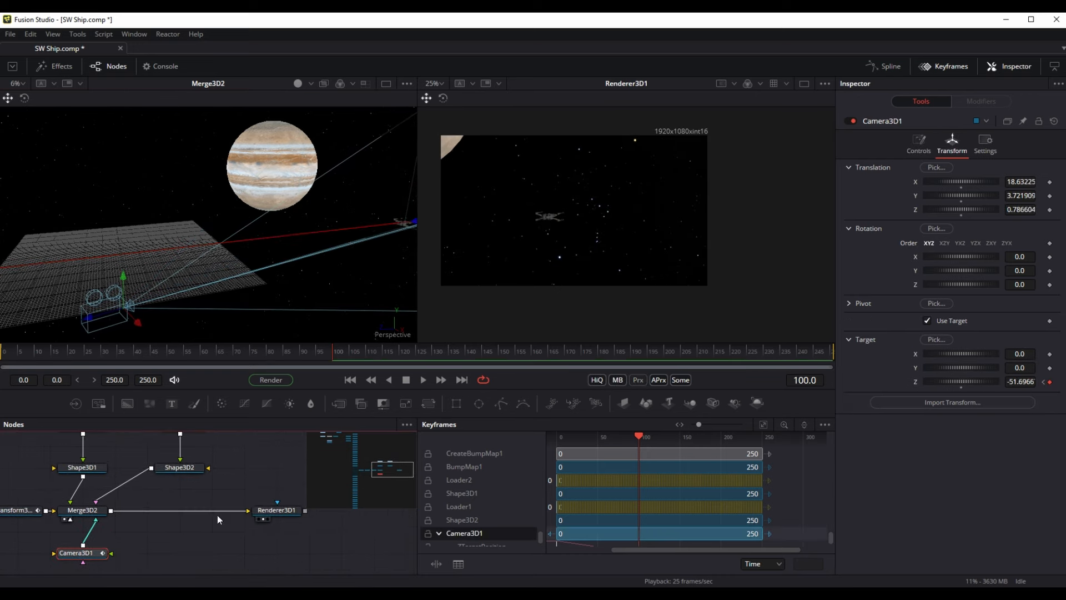
Step: Move the Jupiter sphere Shape3D2 so it sits behind the ship in the camera view at frame 100
{"action": "left_click", "coordinate": [271, 167]}
{"action": "scroll", "coordinate": [204, 227], "scroll_direction": "down", "scroll_amount": 3}
{"action": "left_click_drag", "start_coordinate": [204, 227], "coordinate": [359, 231]}
{"action": "scroll", "coordinate": [379, 235], "scroll_direction": "down", "scroll_amount": 2}
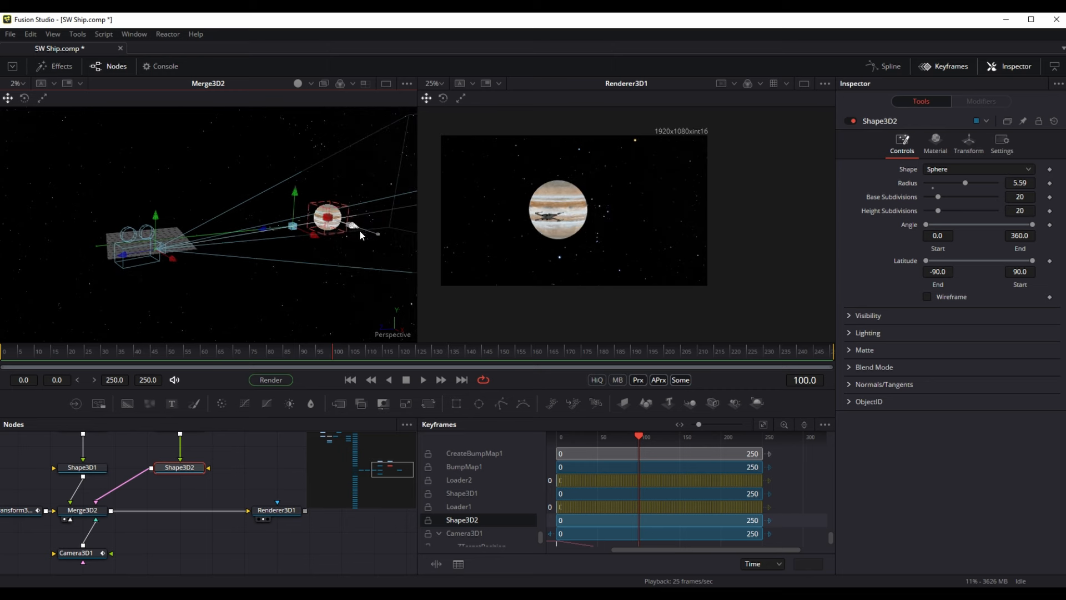
Step: Set the Jupiter sphere's radius to about 9.37 and its height subdivisions to 36
{"action": "left_click_drag", "start_coordinate": [964, 184], "coordinate": [991, 184]}
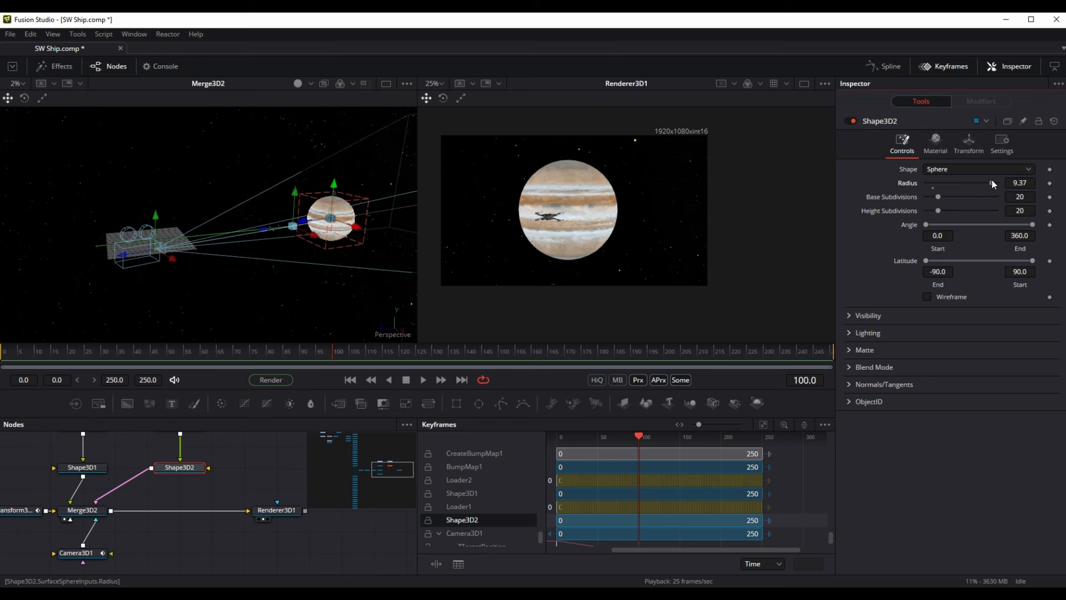
{"action": "scroll", "coordinate": [505, 271], "scroll_direction": "up", "scroll_amount": 4}
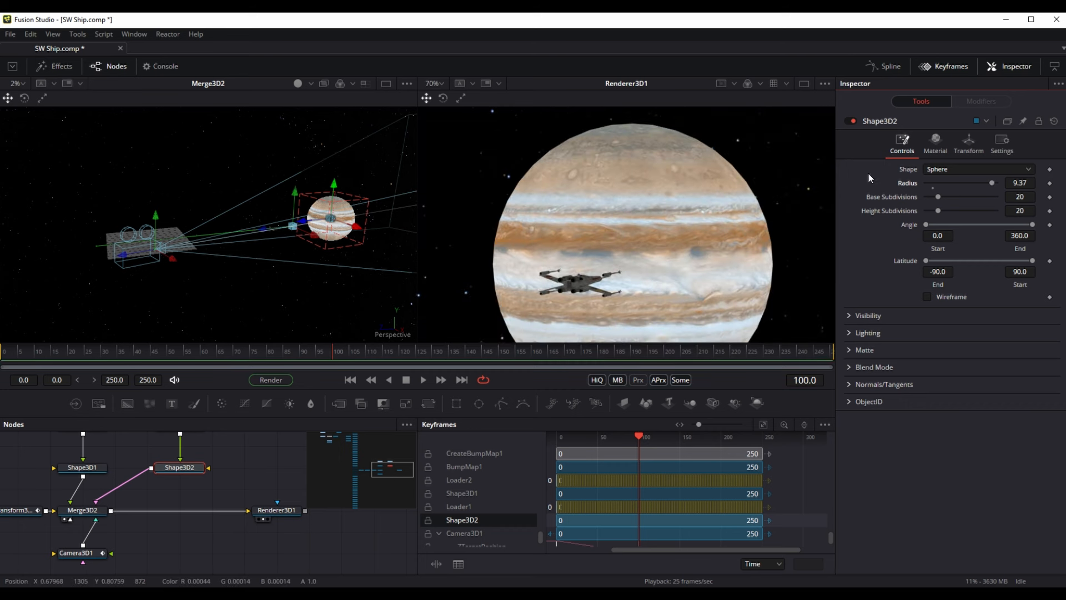
{"action": "left_click_drag", "start_coordinate": [936, 208], "coordinate": [944, 207]}
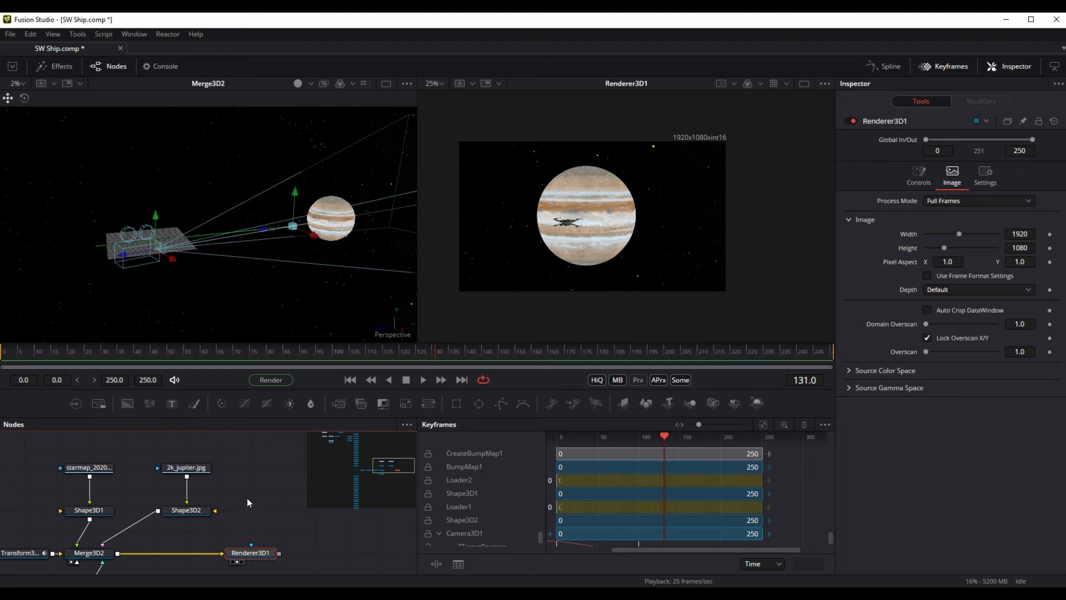
Step: Add a Point Light node and connect it to the Jupiter sphere Shape3D2
{"action": "key", "text": "shift+space"}
{"action": "type", "text": "3xf"}
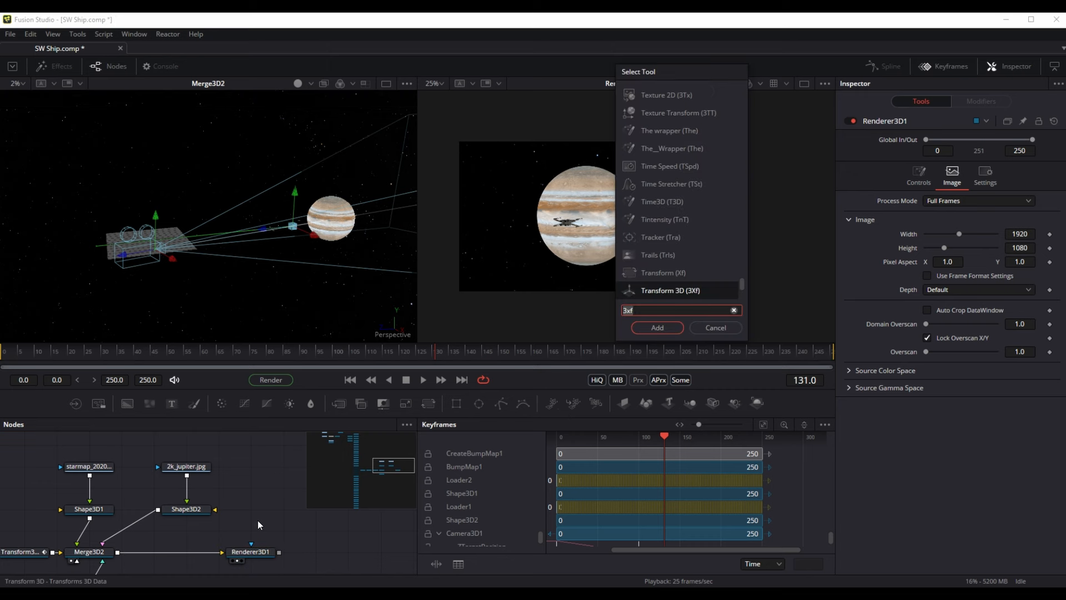
{"action": "type", "text": "light"}
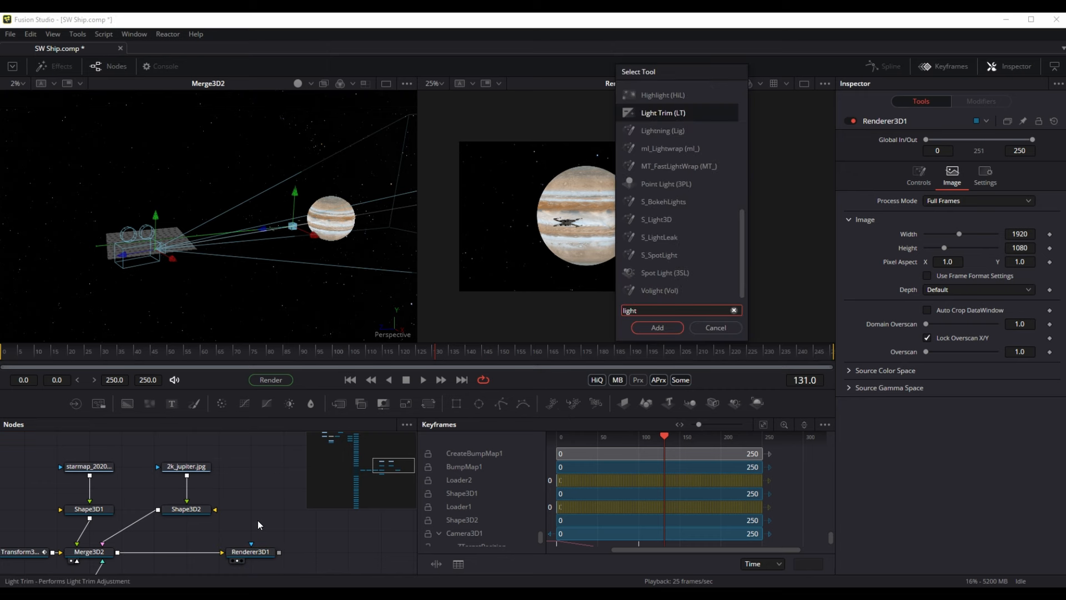
{"action": "key", "text": "Down"}
{"action": "key", "text": "Down"}
{"action": "key", "text": "Down"}
{"action": "key", "text": "Down"}
{"action": "key", "text": "Return"}
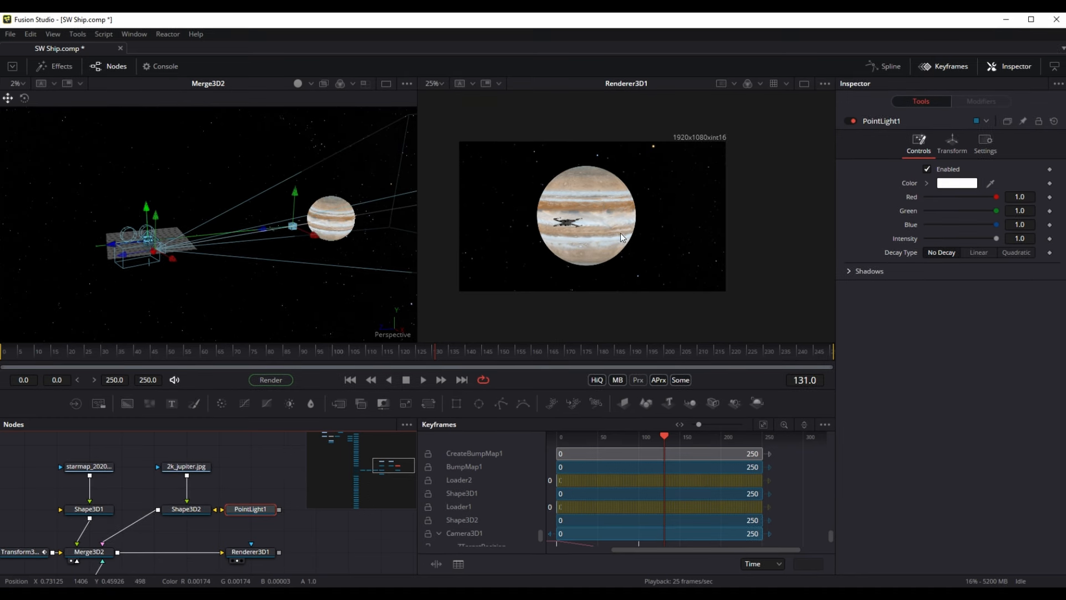
{"action": "left_click_drag", "start_coordinate": [238, 513], "coordinate": [188, 520]}
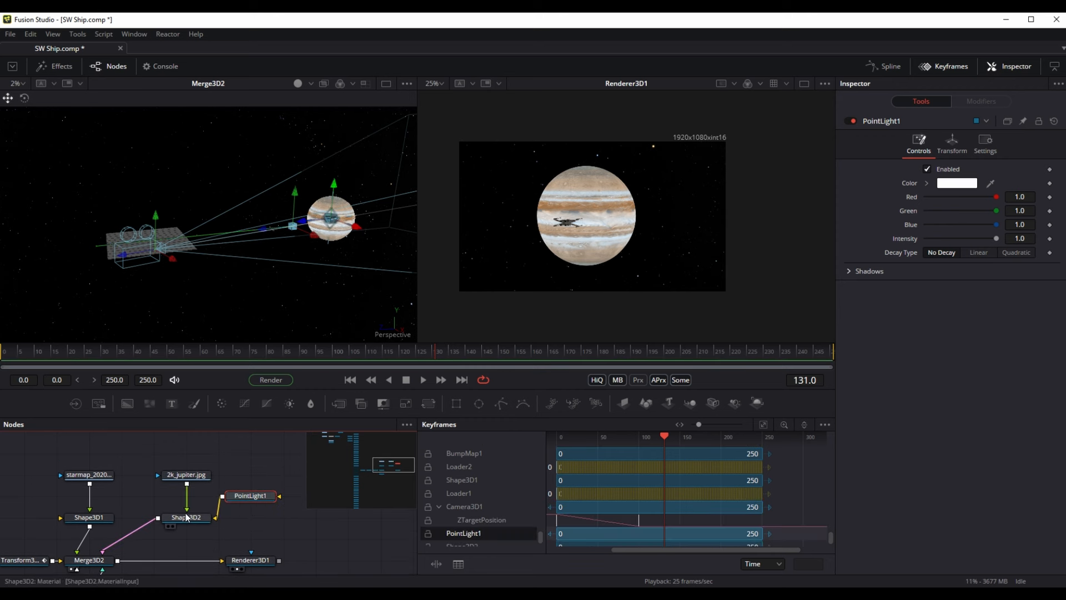
{"action": "left_click_drag", "start_coordinate": [253, 496], "coordinate": [285, 518]}
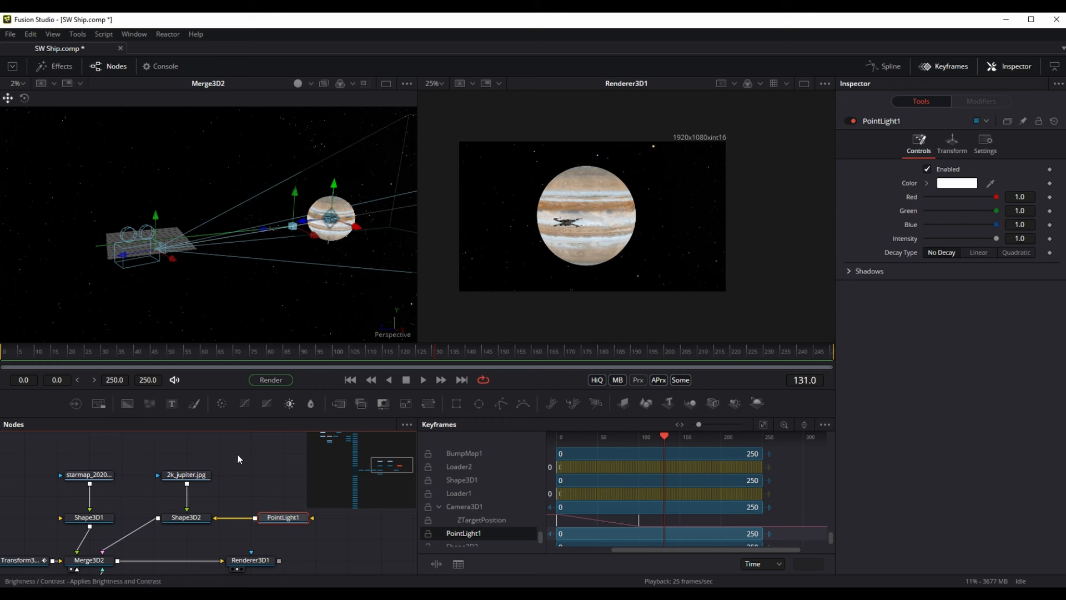
Step: Turn off Affected by Lights for both the Jupiter sphere Shape3D2 and the starmap sphere Shape3D1
{"action": "left_click", "coordinate": [194, 520]}
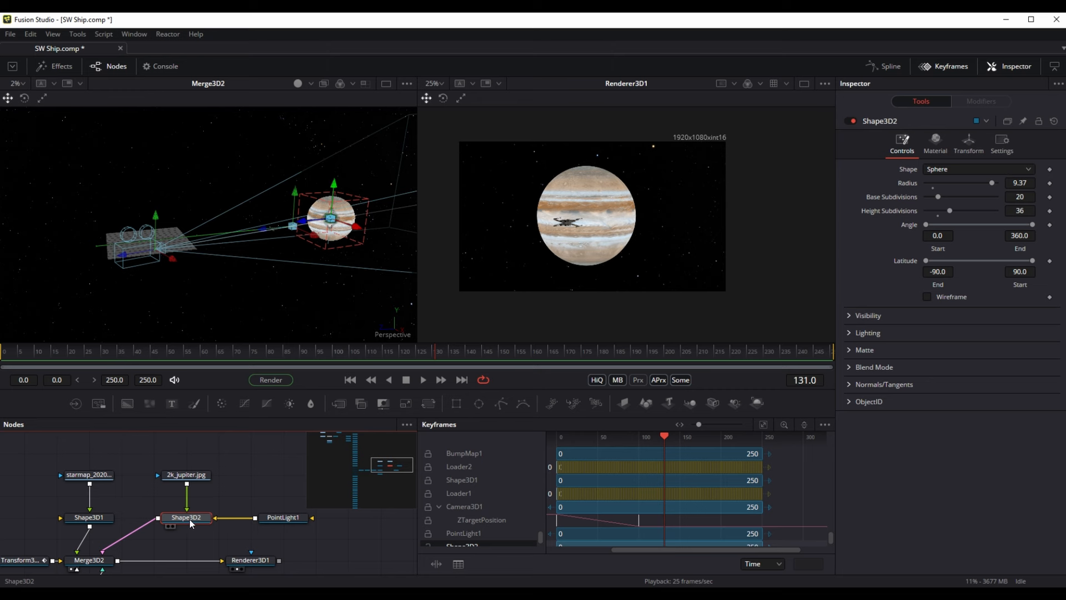
{"action": "left_click", "coordinate": [849, 334]}
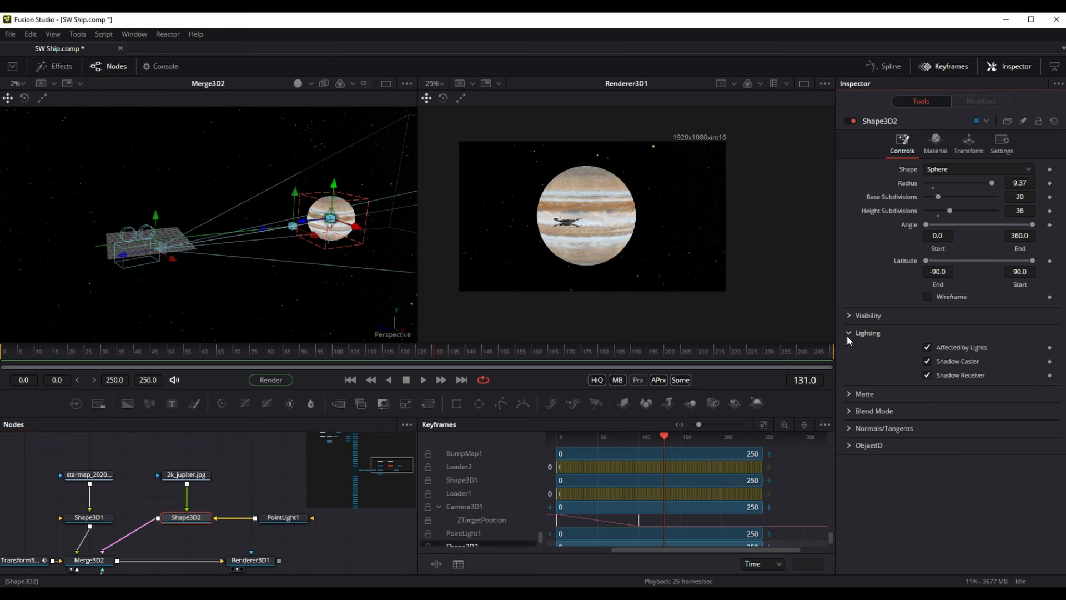
{"action": "left_click", "coordinate": [927, 347]}
{"action": "left_click", "coordinate": [77, 519]}
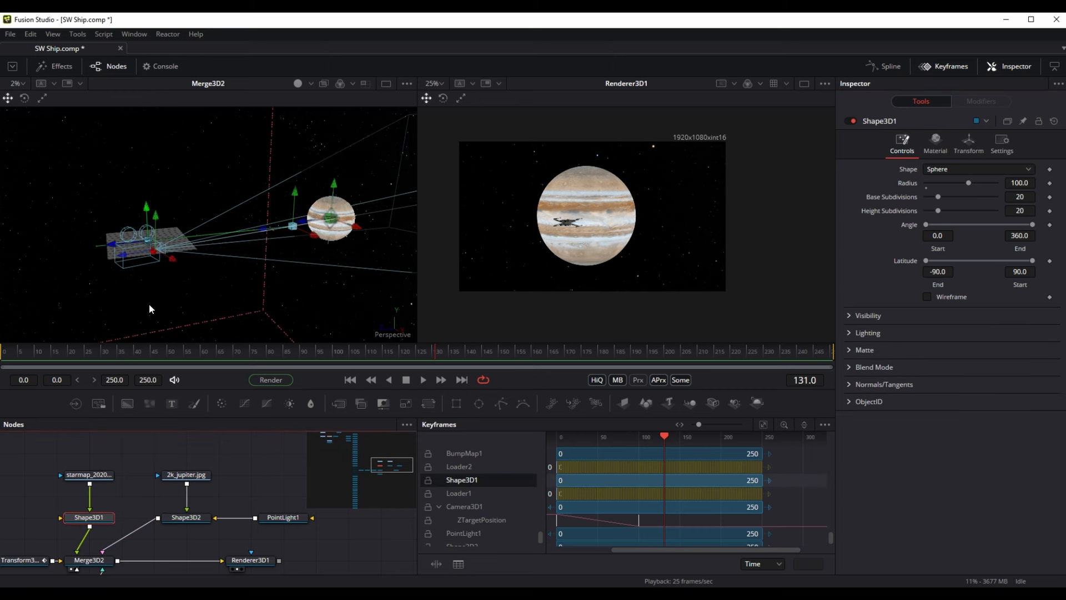
{"action": "left_click", "coordinate": [852, 334]}
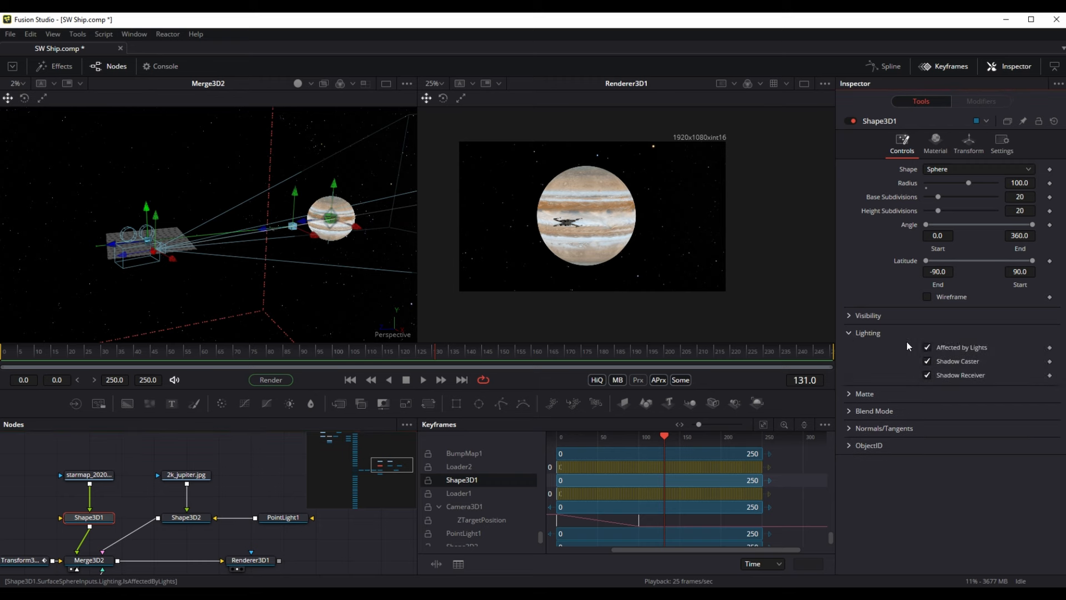
{"action": "left_click", "coordinate": [927, 347]}
Step: Go to frame 21 and enable Lighting and Shadows in Renderer3D1
{"action": "left_click_drag", "start_coordinate": [245, 466], "coordinate": [260, 411]}
{"action": "left_click_drag", "start_coordinate": [259, 352], "coordinate": [72, 352]}
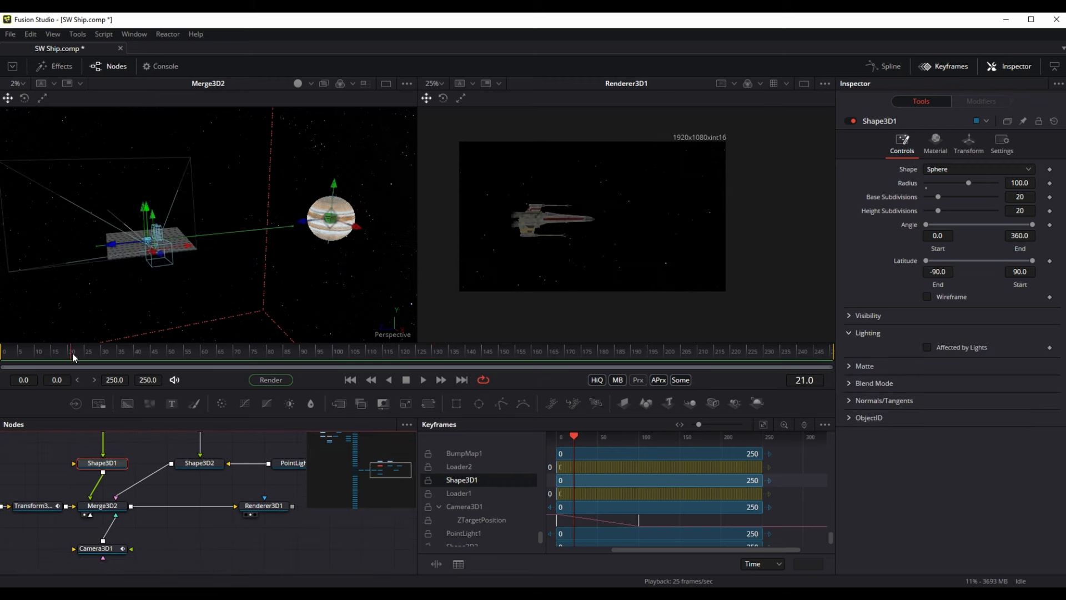
{"action": "left_click", "coordinate": [262, 509]}
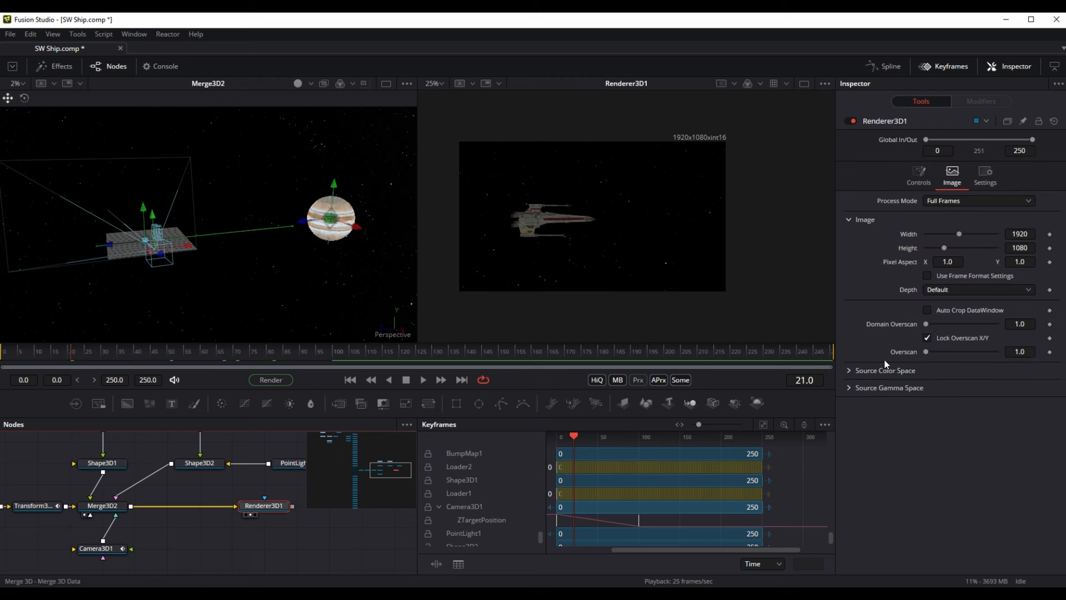
{"action": "left_click", "coordinate": [919, 175]}
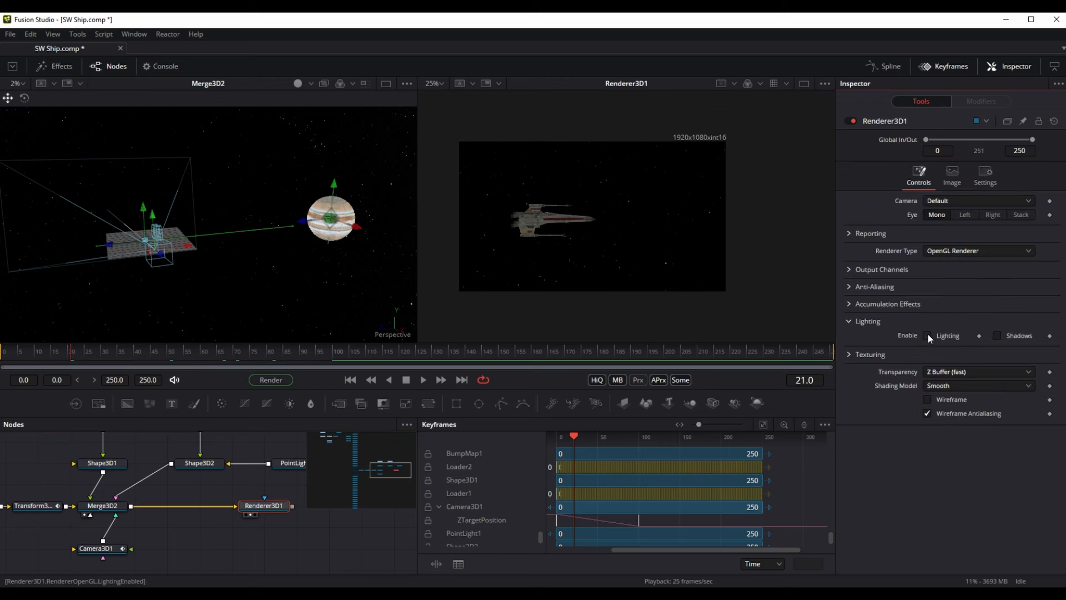
{"action": "left_click", "coordinate": [928, 335]}
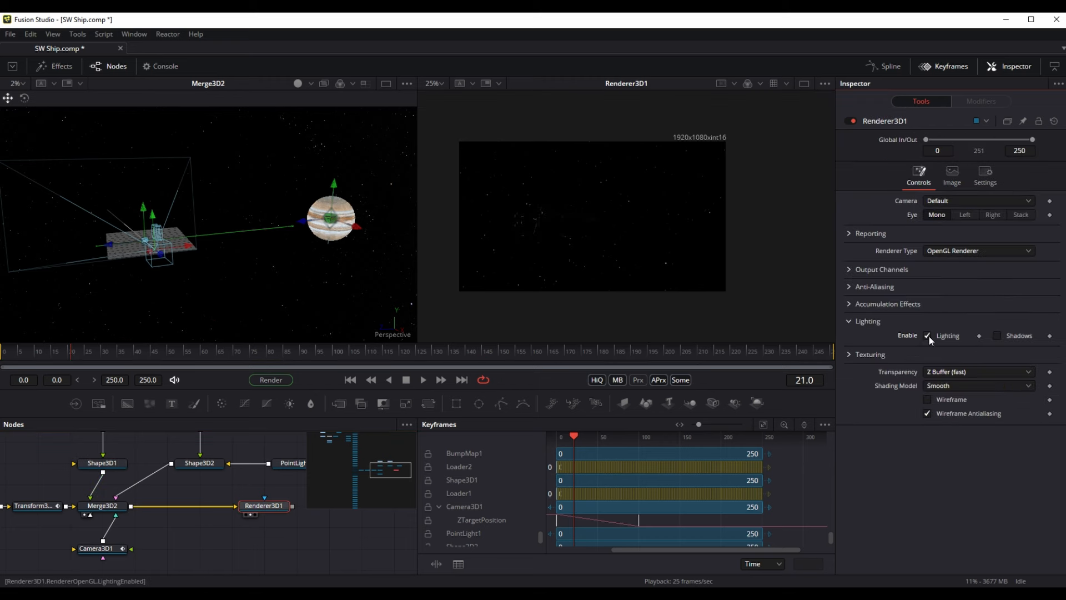
{"action": "left_click", "coordinate": [1001, 334]}
Step: Add an Ambient Light node, connect it to Merge3D2 and raise its intensity above 0.2
{"action": "key", "text": "shift+space"}
{"action": "type", "text": "light"}
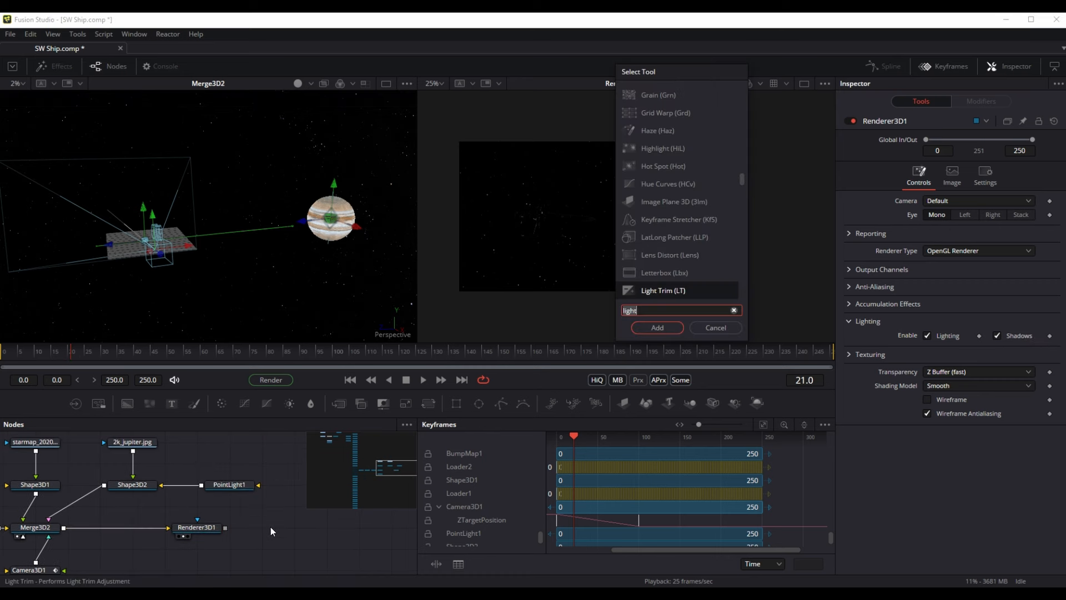
{"action": "type", "text": "ambi"}
{"action": "key", "text": "Return"}
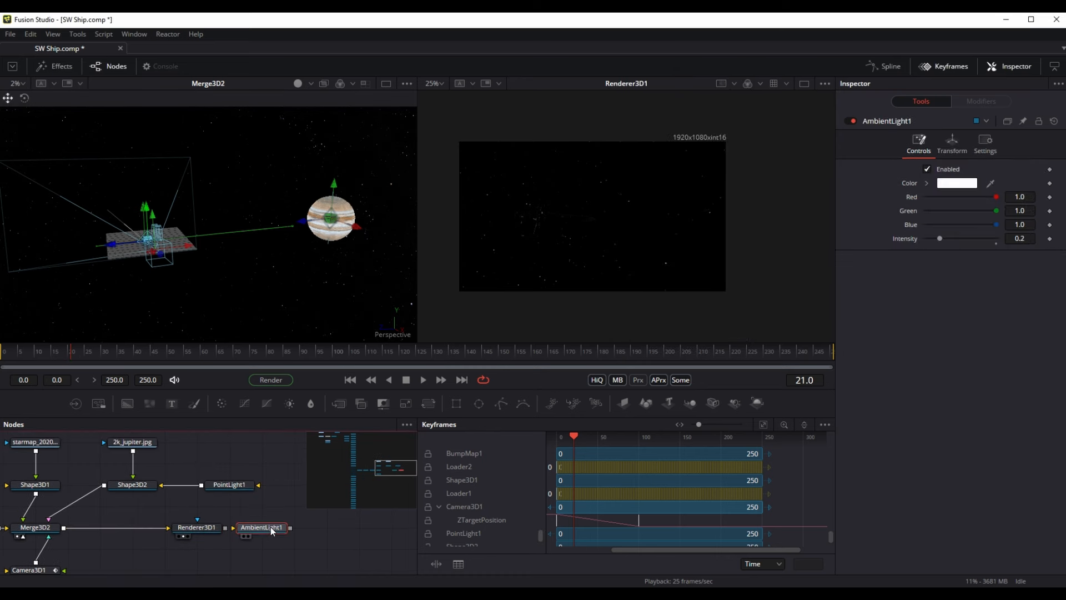
{"action": "left_click_drag", "start_coordinate": [271, 527], "coordinate": [36, 531]}
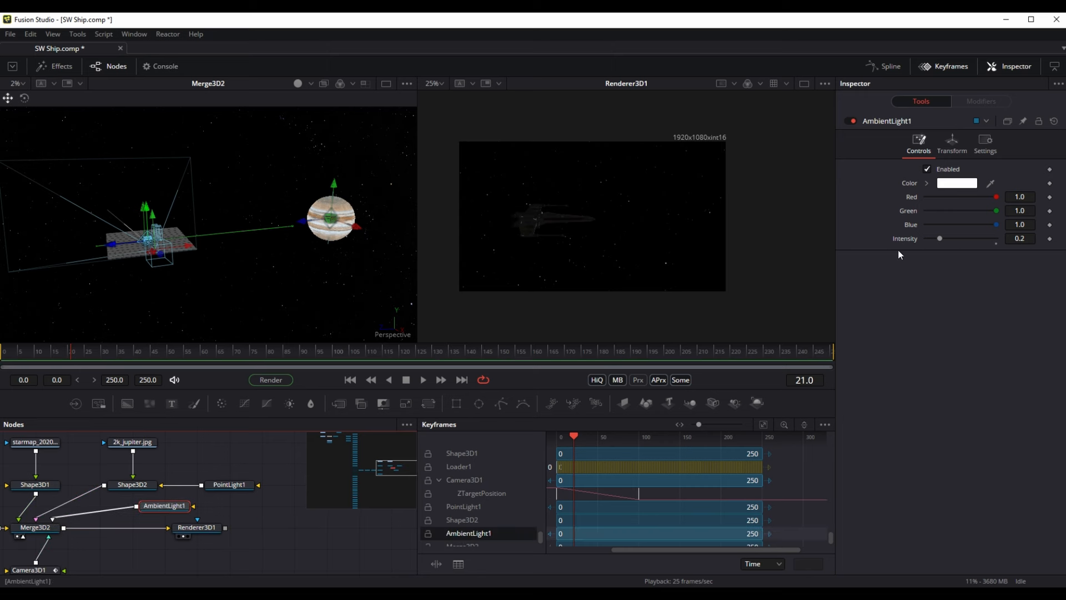
{"action": "left_click_drag", "start_coordinate": [941, 238], "coordinate": [971, 238]}
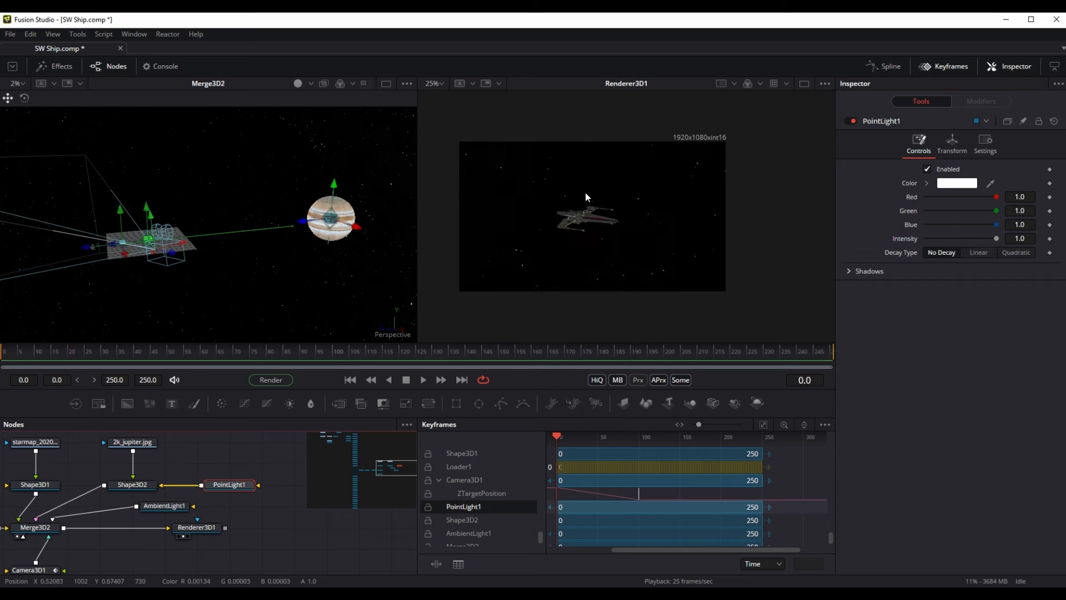
Step: Play the lit shot back from frame 0 and inspect the X-wing in the render view
{"action": "scroll", "coordinate": [585, 192], "scroll_direction": "up", "scroll_amount": 4}
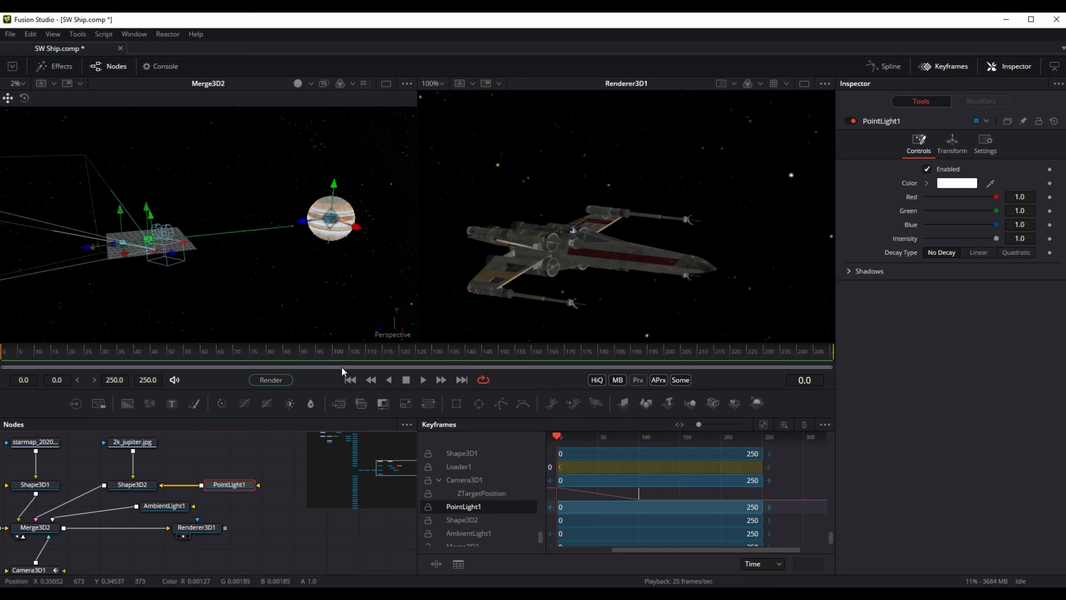
{"action": "left_click", "coordinate": [1, 358]}
{"action": "left_click", "coordinate": [278, 468]}
{"action": "key", "text": "space"}
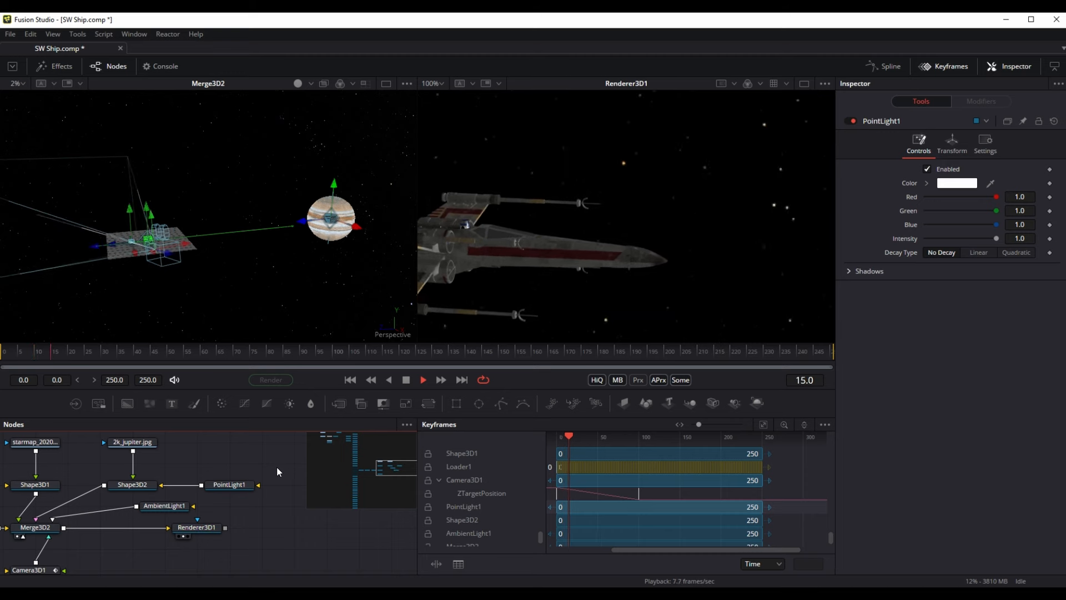
{"action": "scroll", "coordinate": [521, 281], "scroll_direction": "down", "scroll_amount": 2}
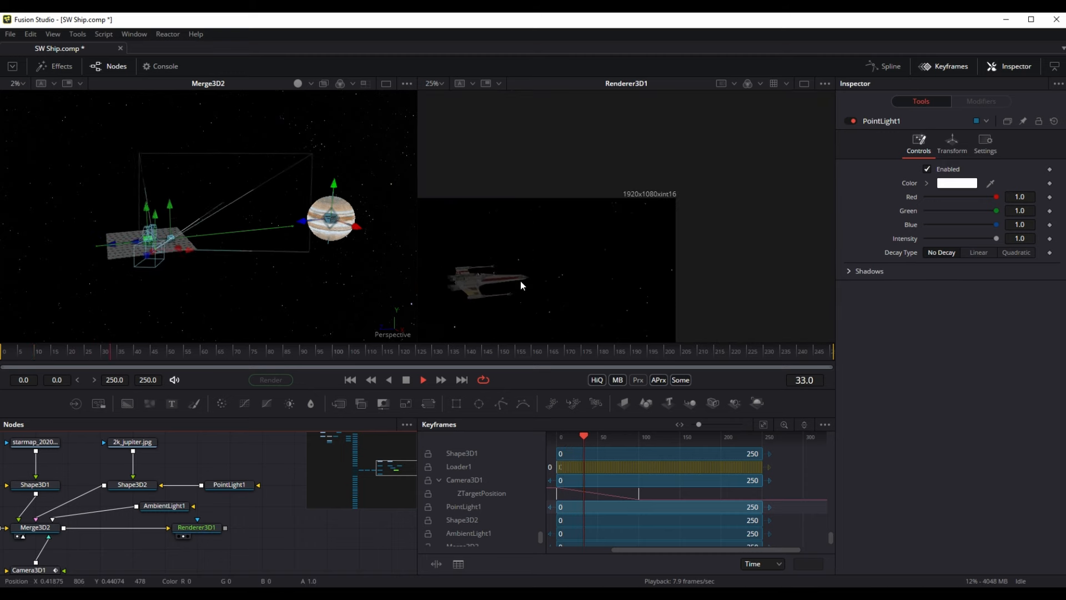
{"action": "left_click_drag", "start_coordinate": [521, 281], "coordinate": [624, 218]}
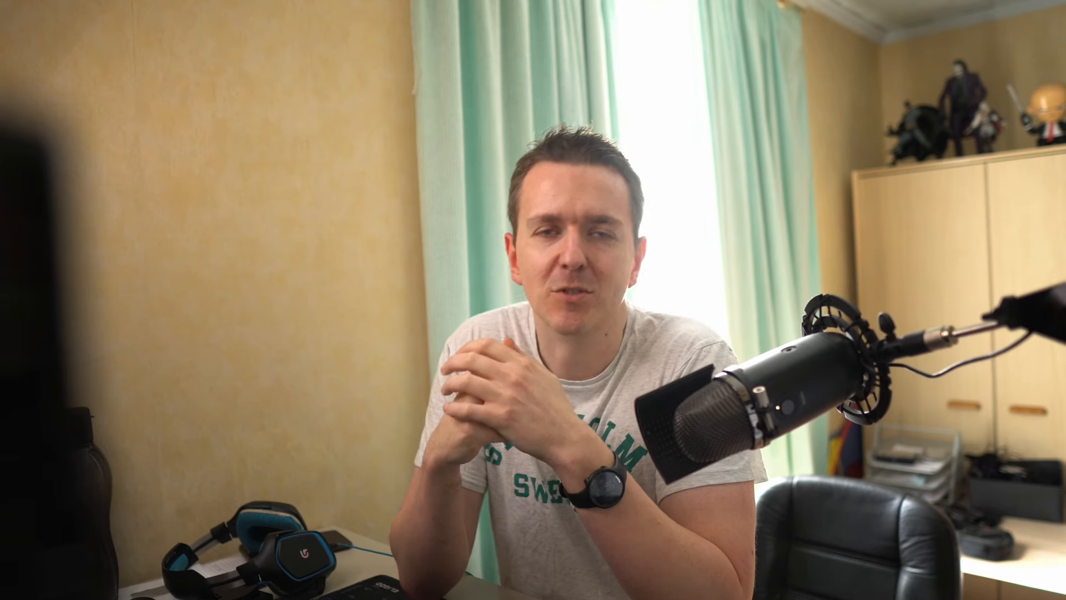
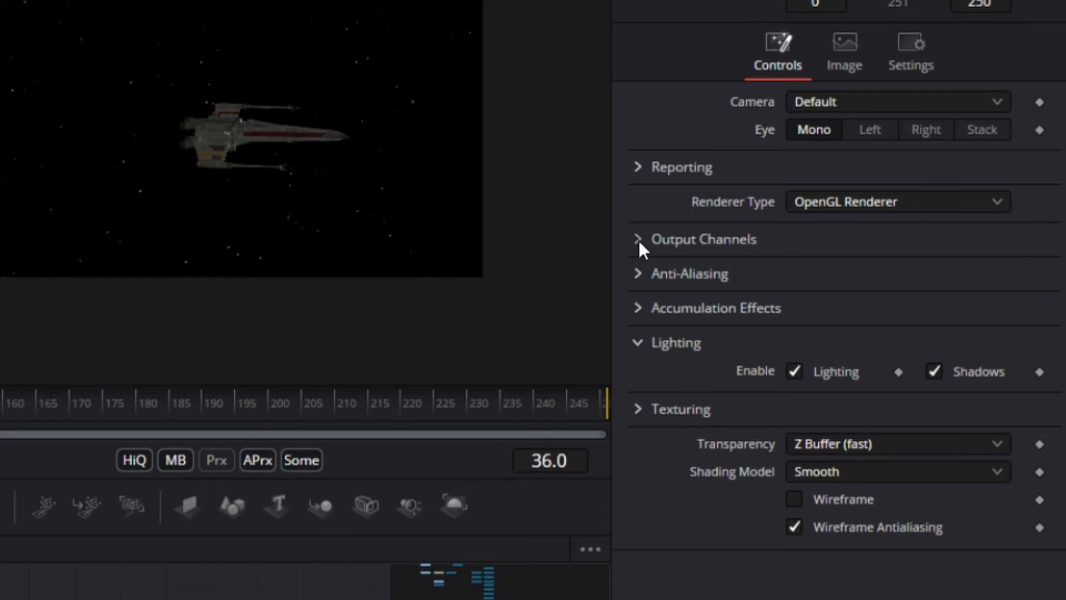
Step: Enable the Vector output channel in Renderer3D1 and add a Vector Motion Blur node after it
{"action": "left_click", "coordinate": [797, 463]}
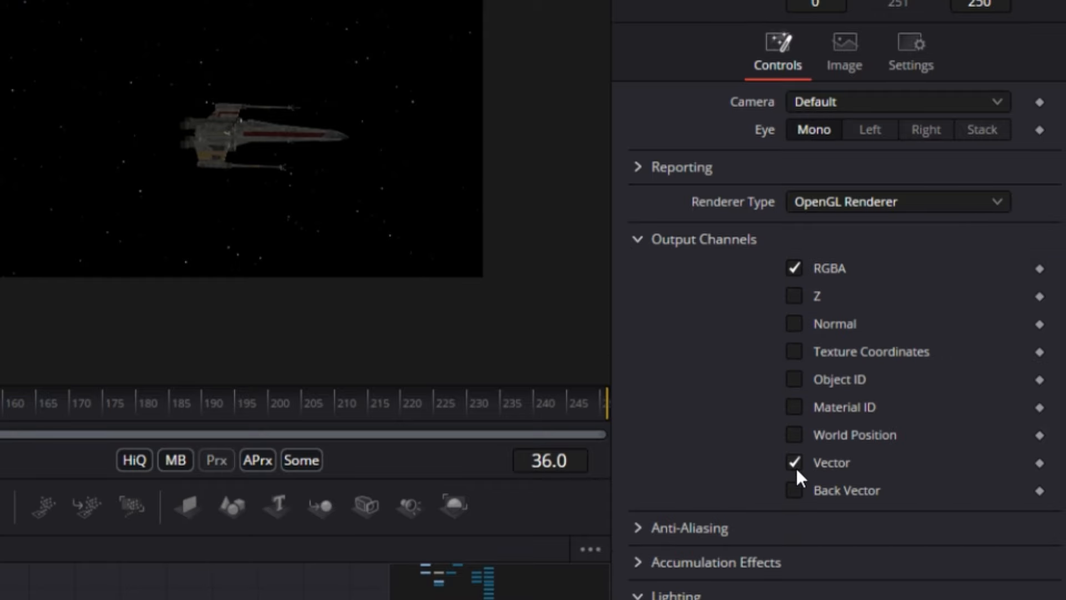
{"action": "key", "text": "shift+space"}
{"action": "type", "text": "ambi"}
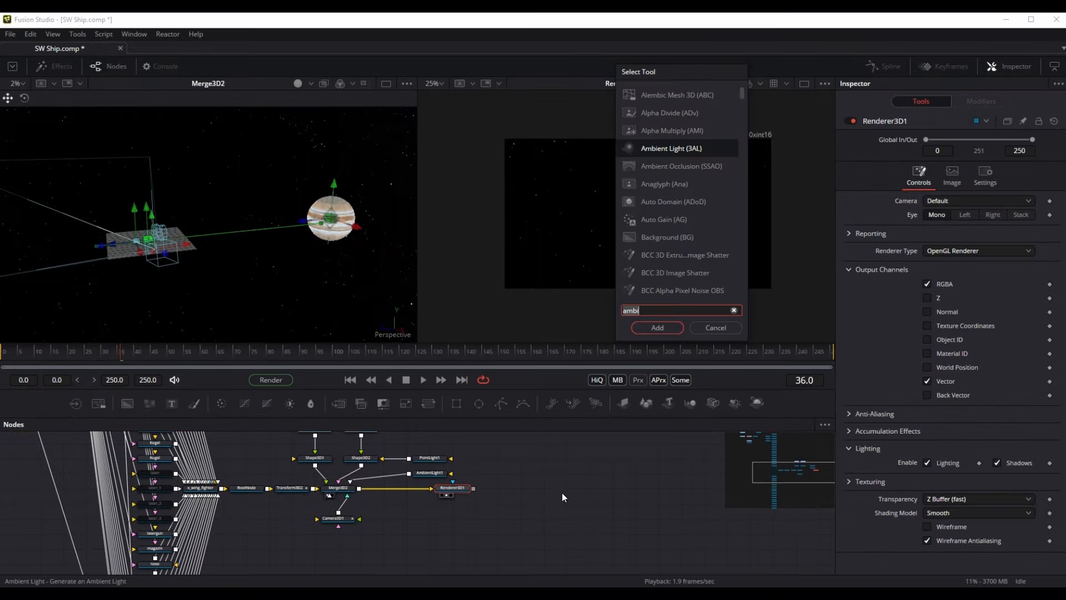
{"action": "key", "text": "BackSpace"}
{"action": "key", "text": "BackSpace"}
{"action": "key", "text": "BackSpace"}
{"action": "key", "text": "BackSpace"}
{"action": "type", "text": "vector"}
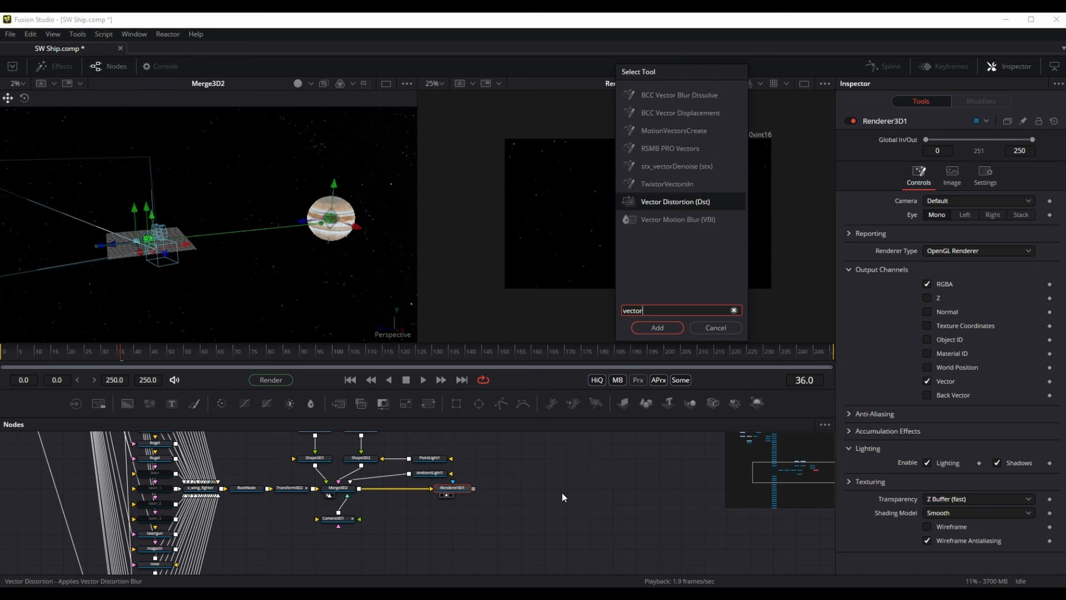
{"action": "key", "text": "Down"}
{"action": "key", "text": "Return"}
{"action": "left_click_drag", "start_coordinate": [498, 487], "coordinate": [616, 337]}
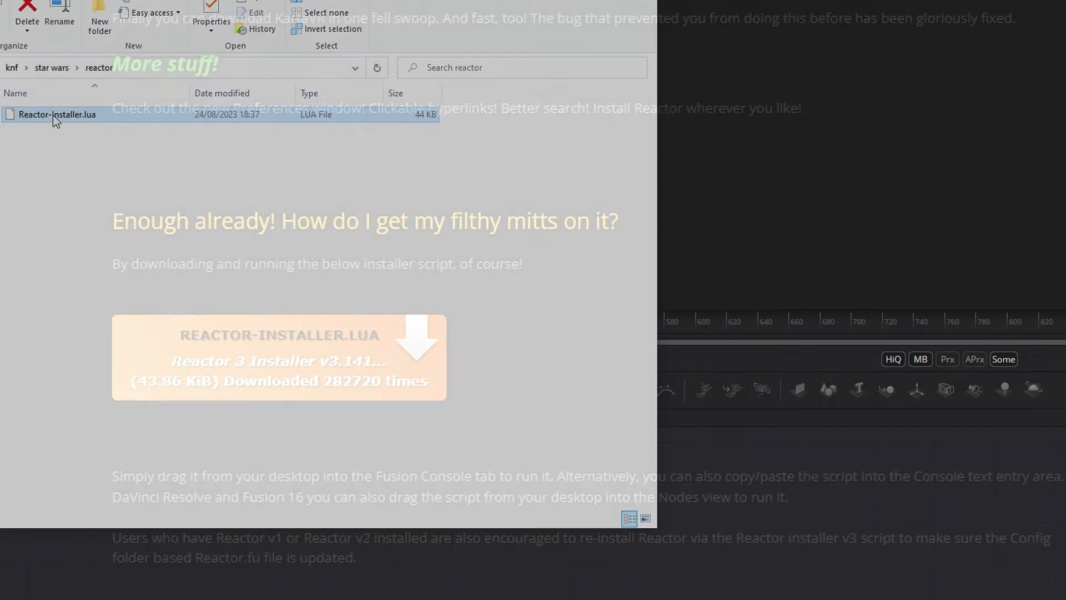
Step: Run Reactor-Installer.lua in Fusion, open the Reactor package manager and look through the packages for "fast"
{"action": "left_click_drag", "start_coordinate": [52, 115], "coordinate": [768, 538]}
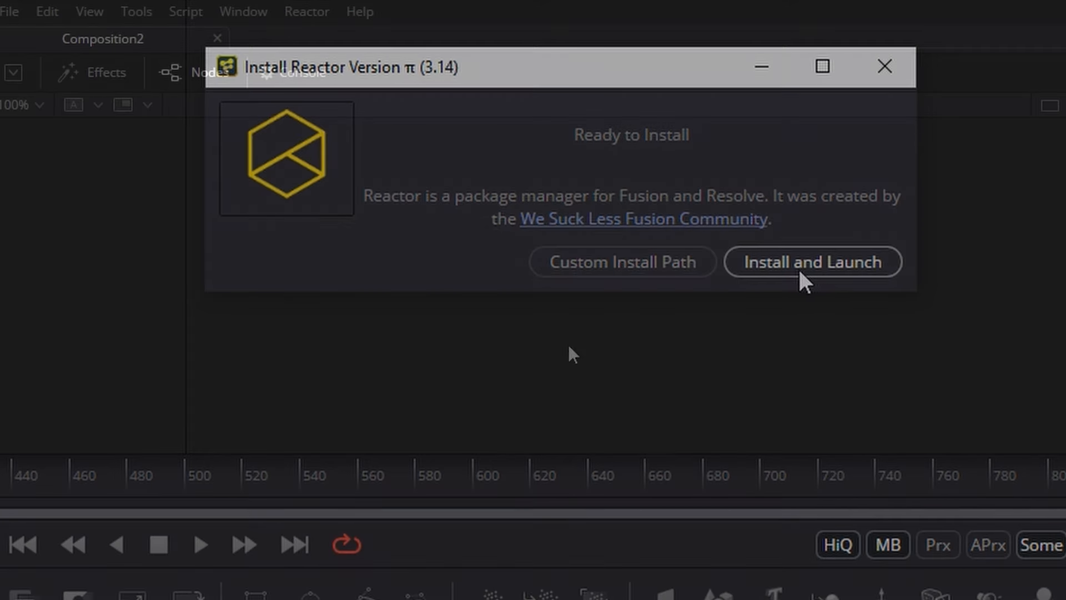
{"action": "left_click", "coordinate": [319, 11]}
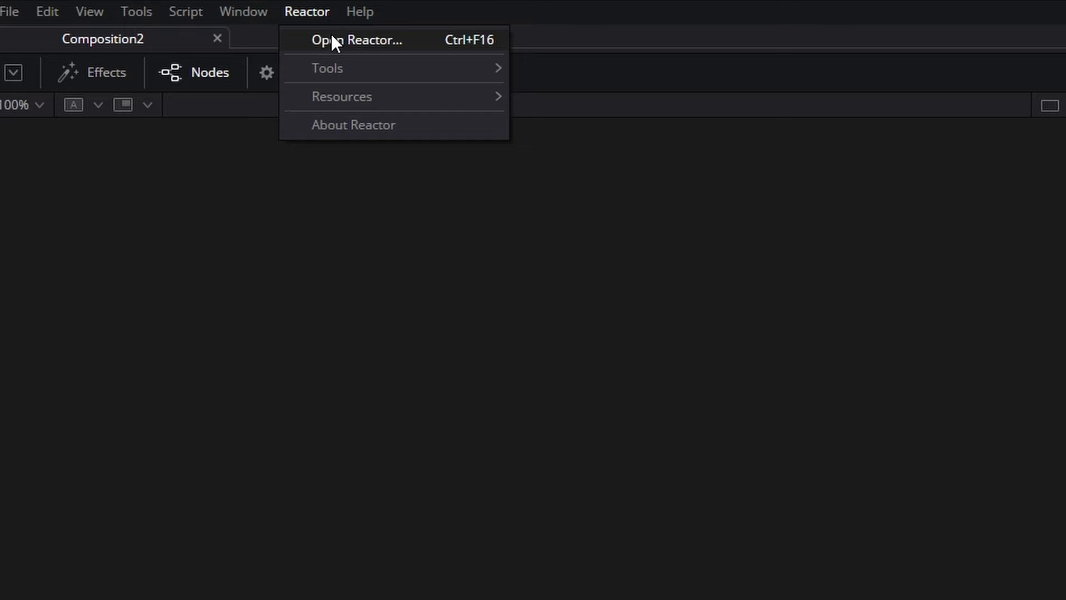
{"action": "left_click", "coordinate": [331, 36]}
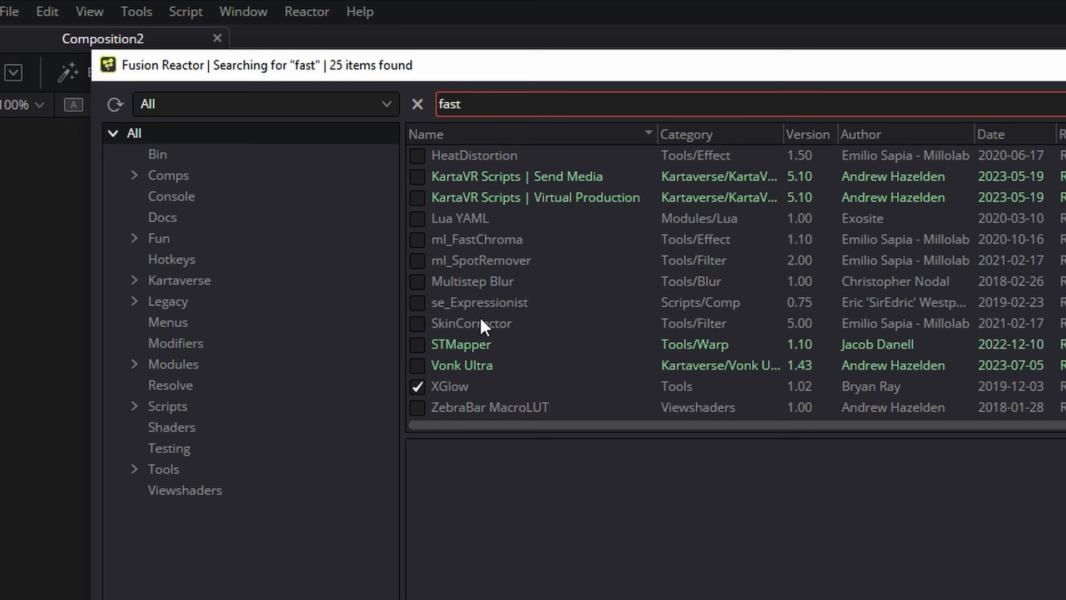
{"action": "scroll", "coordinate": [503, 352], "scroll_direction": "up", "scroll_amount": 2}
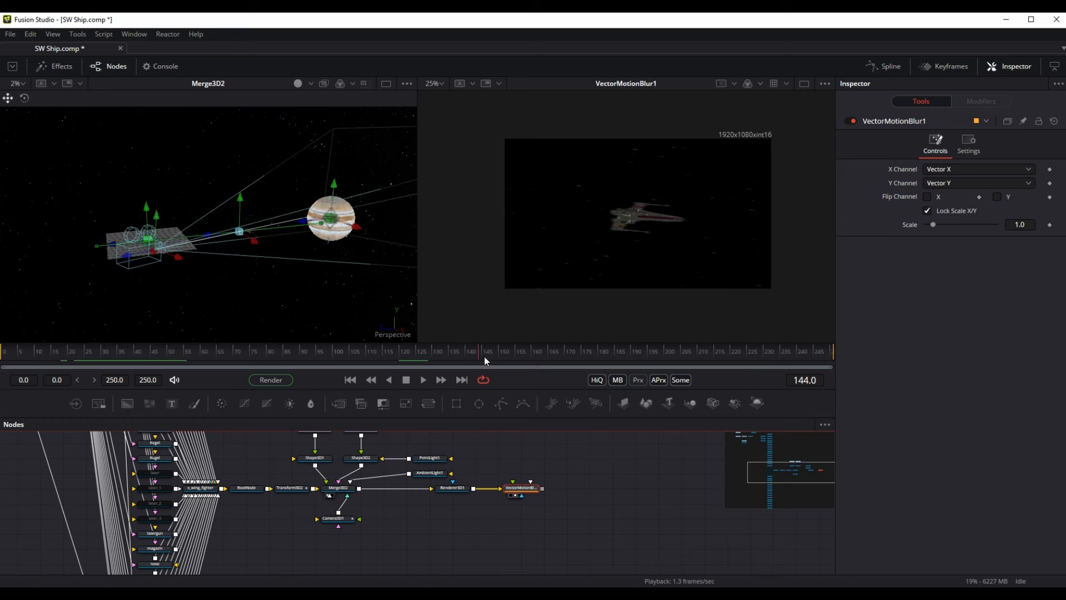
Step: At frame 166, add a FastExpoGlow node after VectorMotionBlur1 and show its result in the second viewer
{"action": "left_click_drag", "start_coordinate": [484, 356], "coordinate": [551, 352]}
{"action": "key", "text": "shift+space"}
{"action": "type", "text": "fast"}
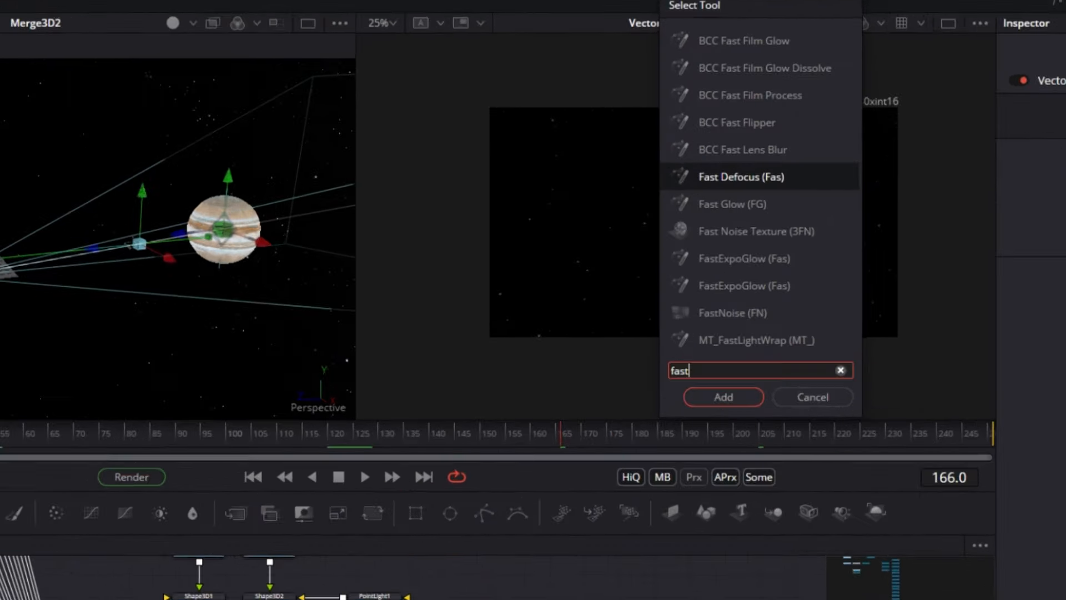
{"action": "key", "text": "Down"}
{"action": "key", "text": "Down"}
{"action": "key", "text": "Down"}
{"action": "key", "text": "Down"}
{"action": "key", "text": "Return"}
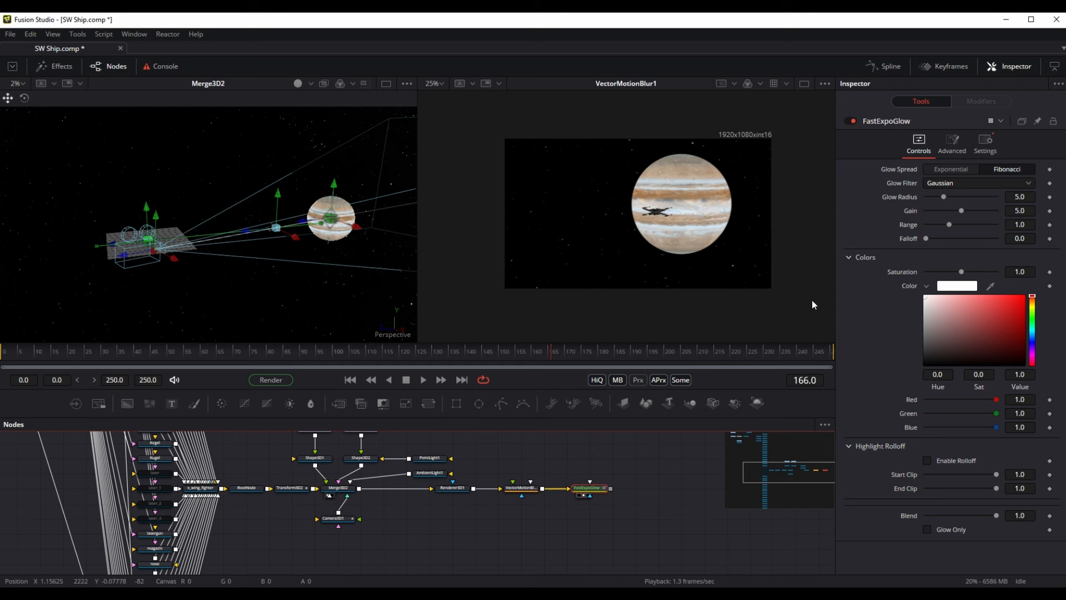
{"action": "key", "text": "2"}
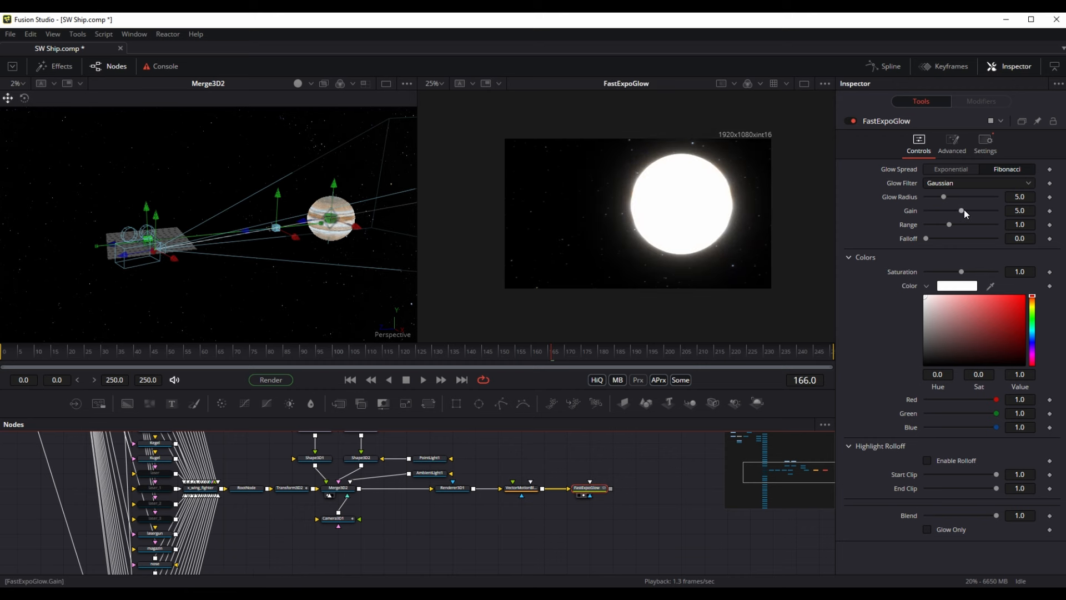
Step: Set FastExpoGlow's Gain to 0.71 and Falloff to 0.268, and inspect the X-wing up close at frame 71
{"action": "mouse_move", "coordinate": [933, 235]}
{"action": "left_mouse_down"}
{"action": "mouse_move", "coordinate": [949, 240]}
{"action": "mouse_move", "coordinate": [928, 209]}
{"action": "mouse_move", "coordinate": [944, 239]}
{"action": "left_mouse_up"}
{"action": "left_click", "coordinate": [257, 358]}
{"action": "mouse_move", "coordinate": [257, 359]}
{"action": "left_mouse_down"}
{"action": "mouse_move", "coordinate": [560, 354]}
{"action": "mouse_move", "coordinate": [690, 429]}
{"action": "mouse_move", "coordinate": [236, 358]}
{"action": "left_mouse_up"}
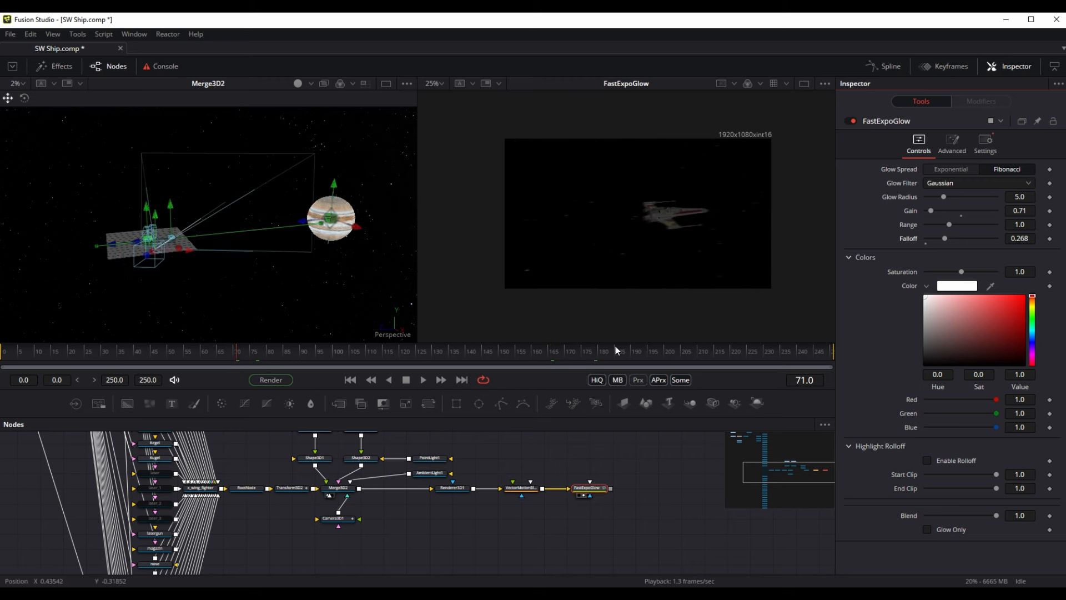
{"action": "scroll", "coordinate": [638, 211], "scroll_direction": "up", "scroll_amount": 5}
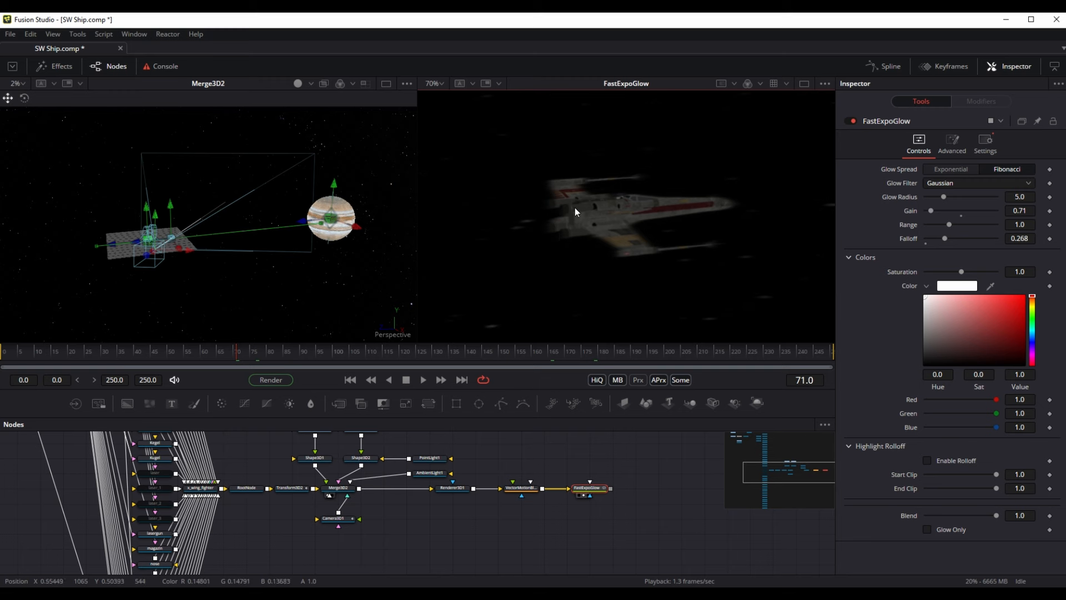
Step: Move the engine_fire material node below CreateBumpMap1 and set its diffuse Red to 1.0
{"action": "left_click_drag", "start_coordinate": [521, 473], "coordinate": [777, 483]}
{"action": "left_click_drag", "start_coordinate": [315, 506], "coordinate": [371, 566]}
{"action": "left_click_drag", "start_coordinate": [328, 437], "coordinate": [361, 525]}
{"action": "scroll", "coordinate": [382, 481], "scroll_direction": "up", "scroll_amount": 3}
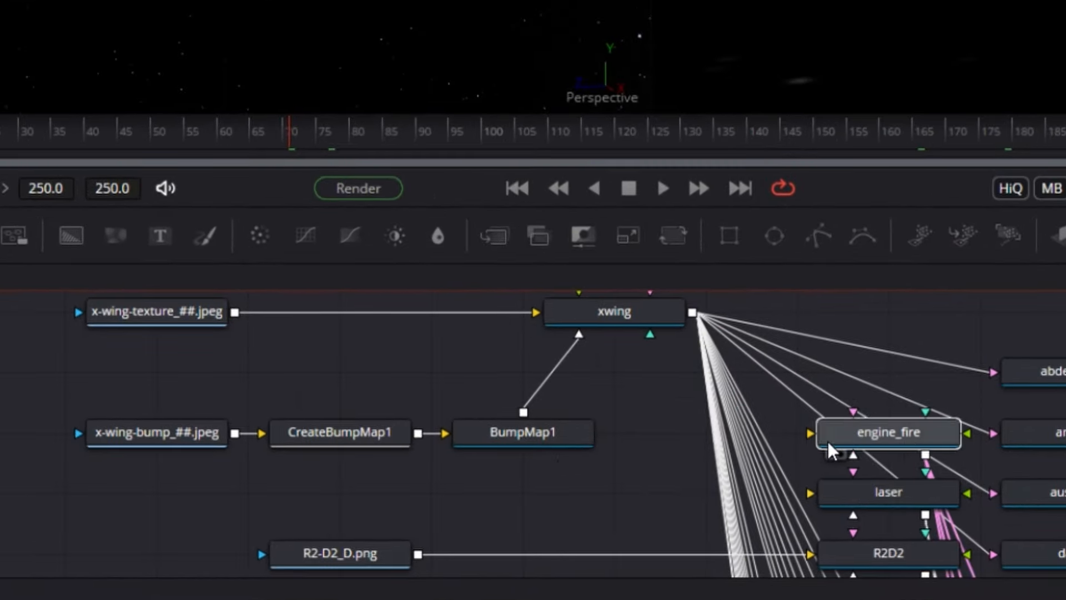
{"action": "left_click_drag", "start_coordinate": [470, 495], "coordinate": [329, 515]}
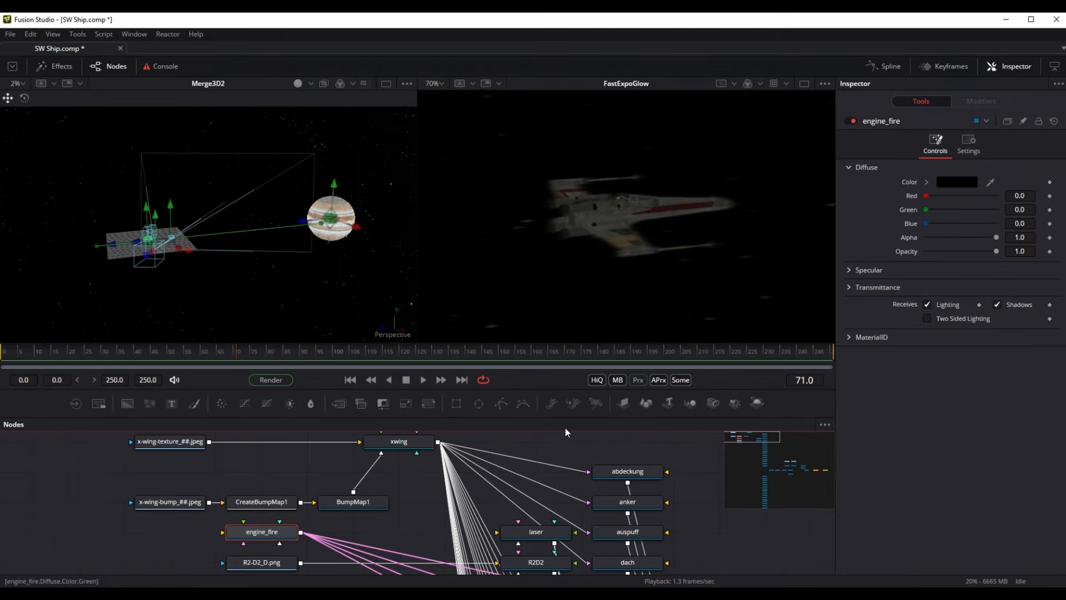
{"action": "left_click_drag", "start_coordinate": [923, 196], "coordinate": [996, 196]}
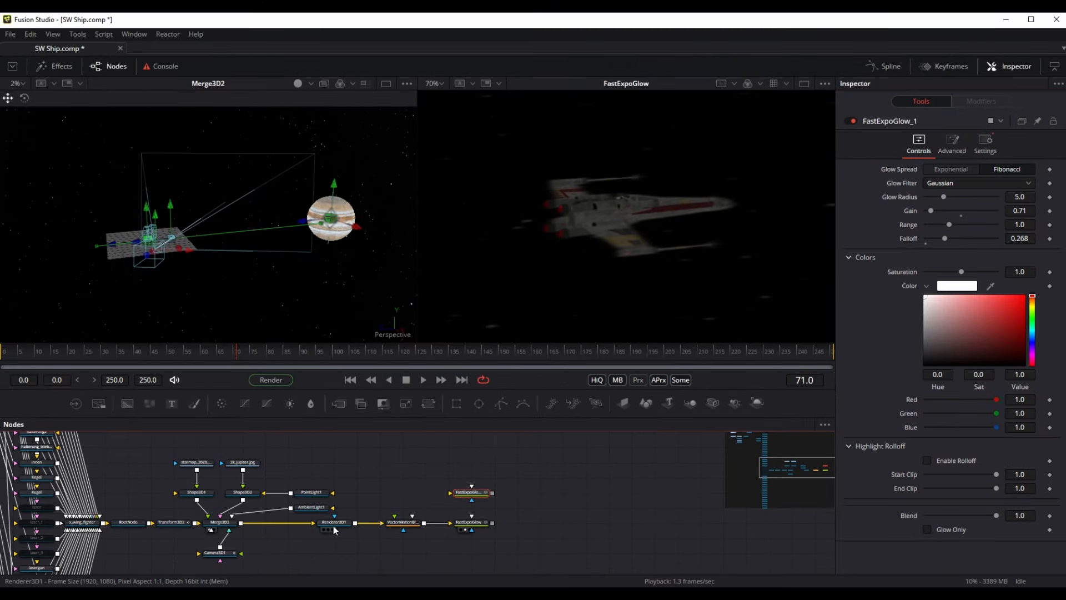
Step: Enable the Material ID output channel in Renderer3D1 and display the Material ID of the engine_fire material
{"action": "left_click", "coordinate": [334, 527]}
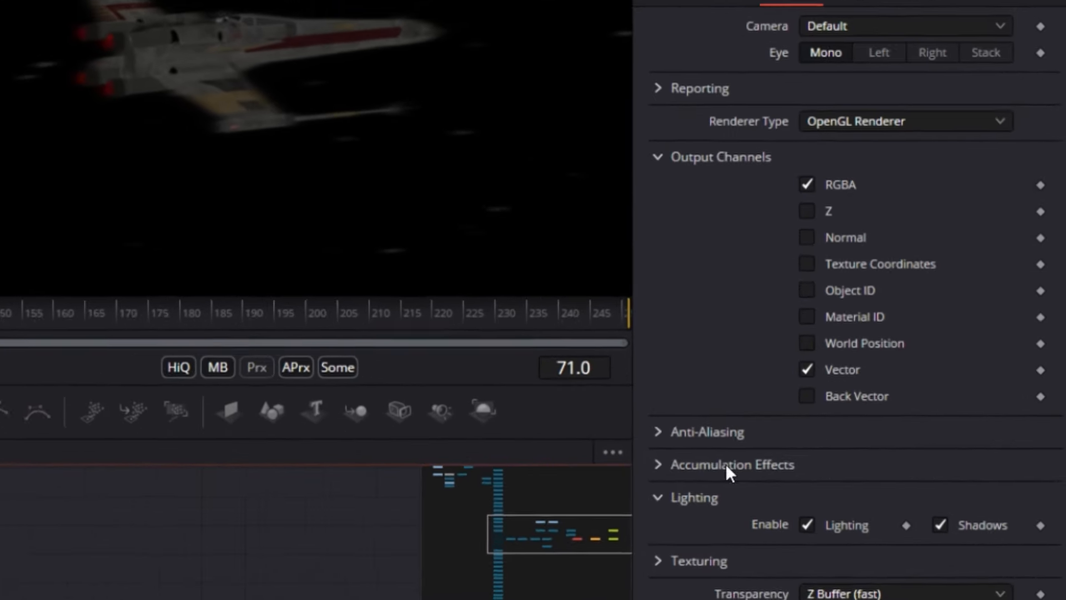
{"action": "left_click", "coordinate": [794, 312]}
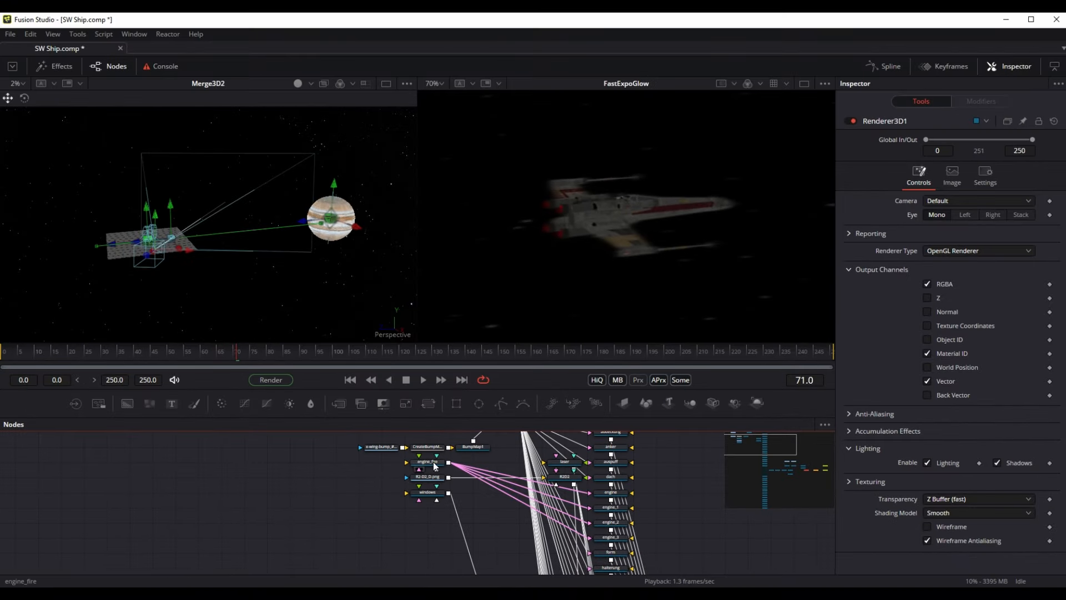
{"action": "left_click", "coordinate": [426, 461]}
{"action": "left_click", "coordinate": [847, 337]}
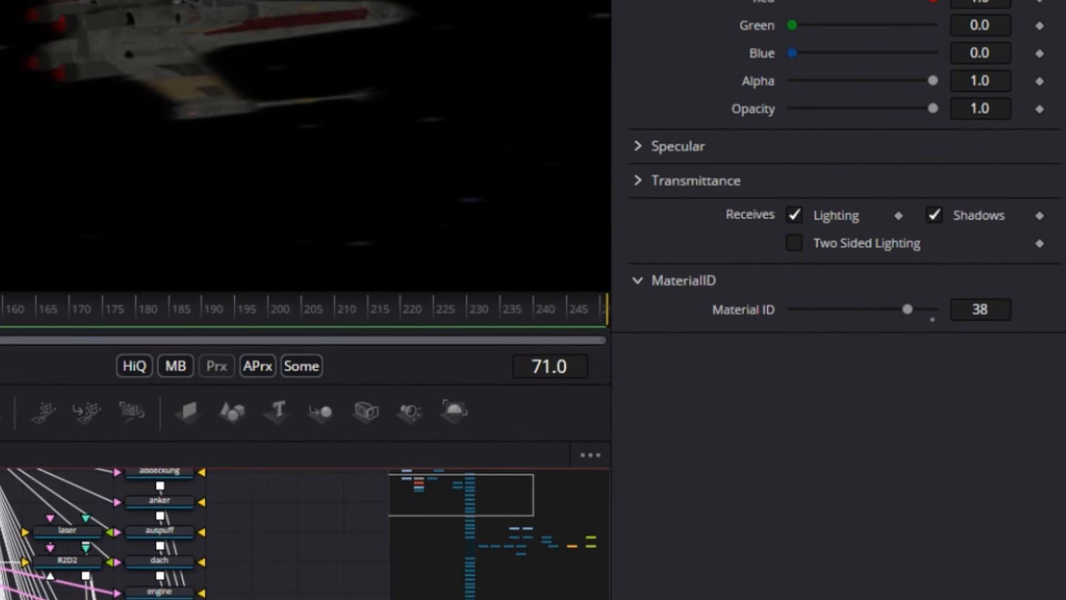
Step: Add a Bitmap mask node above the glow nodes and feed it from the VectorMotionBlur1 output
{"action": "scroll", "coordinate": [195, 533], "scroll_direction": "right", "scroll_amount": 10}
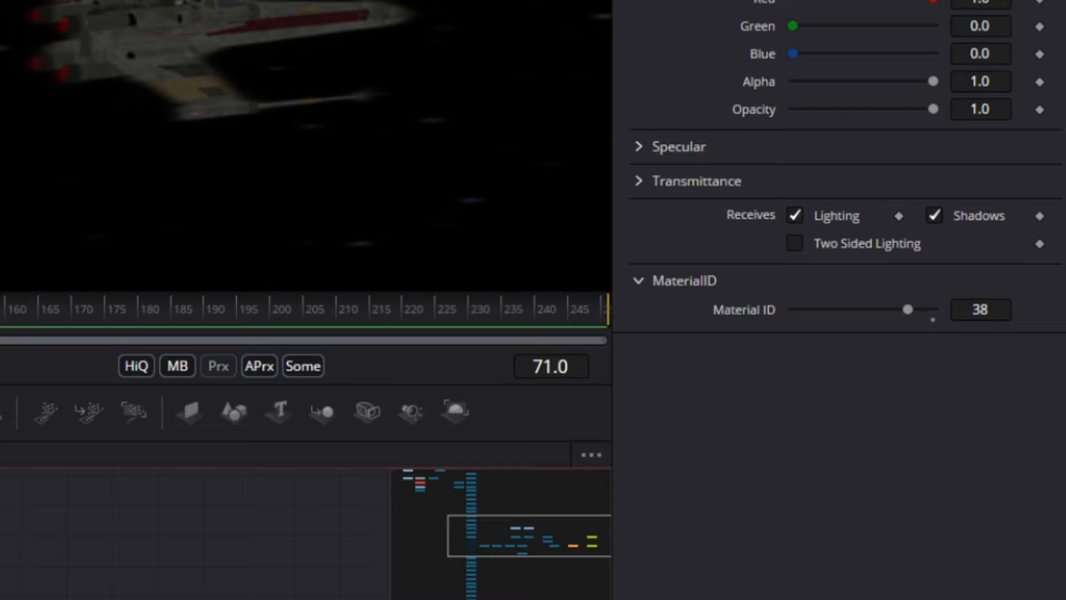
{"action": "key", "text": "shift+space"}
{"action": "type", "text": "bmp"}
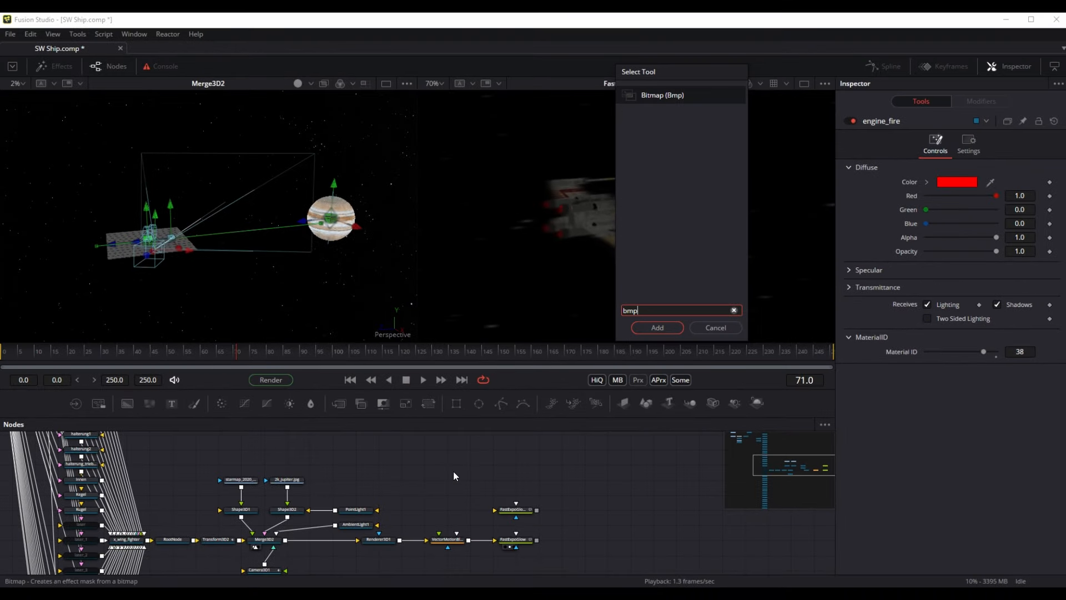
{"action": "key", "text": "Return"}
{"action": "left_click_drag", "start_coordinate": [402, 542], "coordinate": [470, 478]}
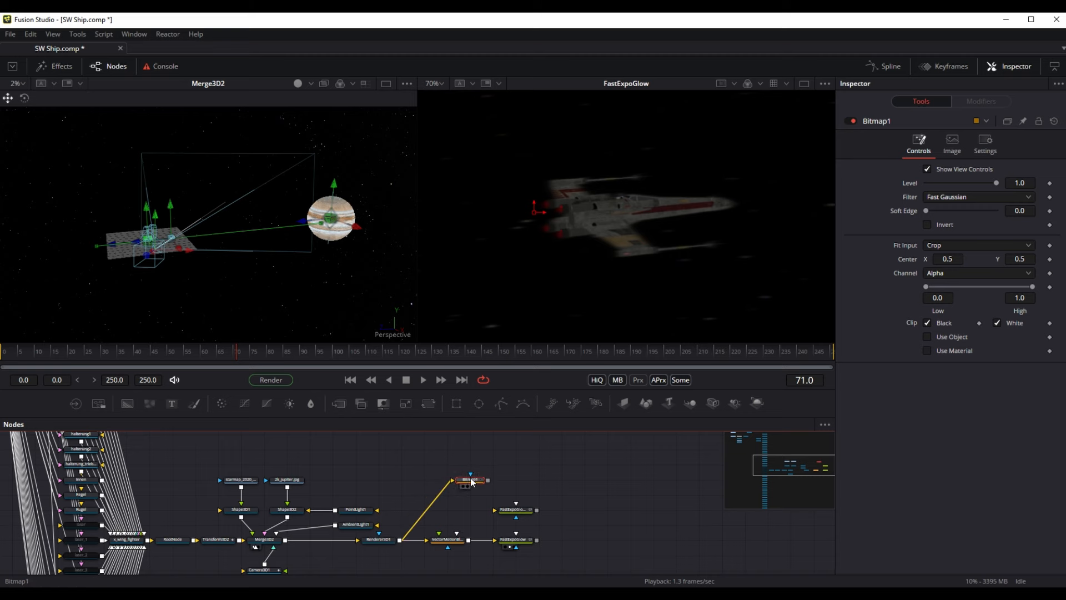
{"action": "left_click_drag", "start_coordinate": [468, 541], "coordinate": [453, 482]}
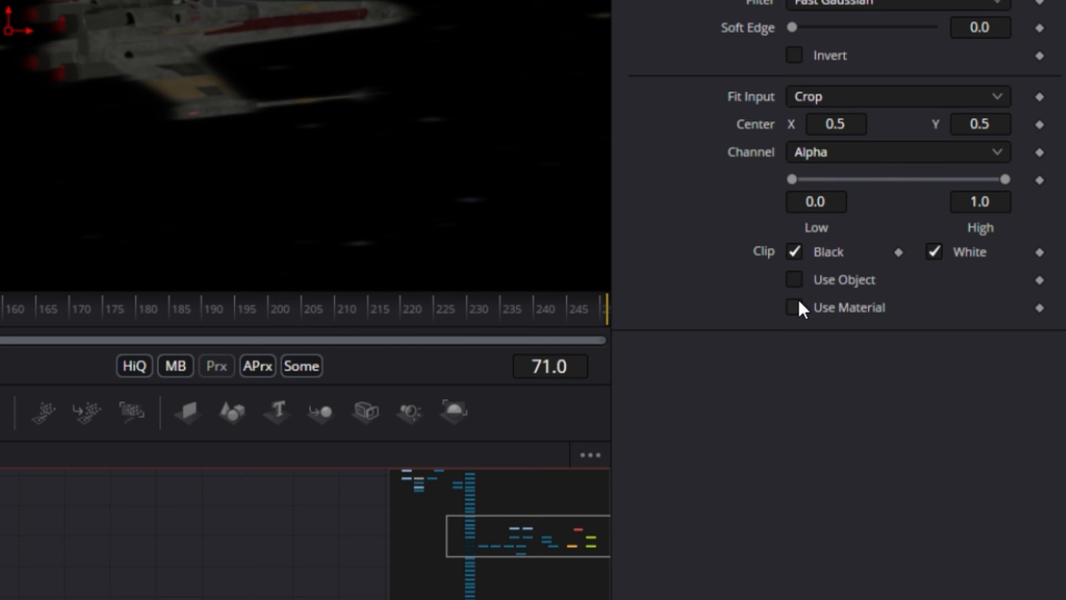
Step: Enable Use Material in Bitmap1, set Material to 38 and show the mask in the first viewer
{"action": "left_click", "coordinate": [791, 307]}
{"action": "left_click", "coordinate": [971, 362]}
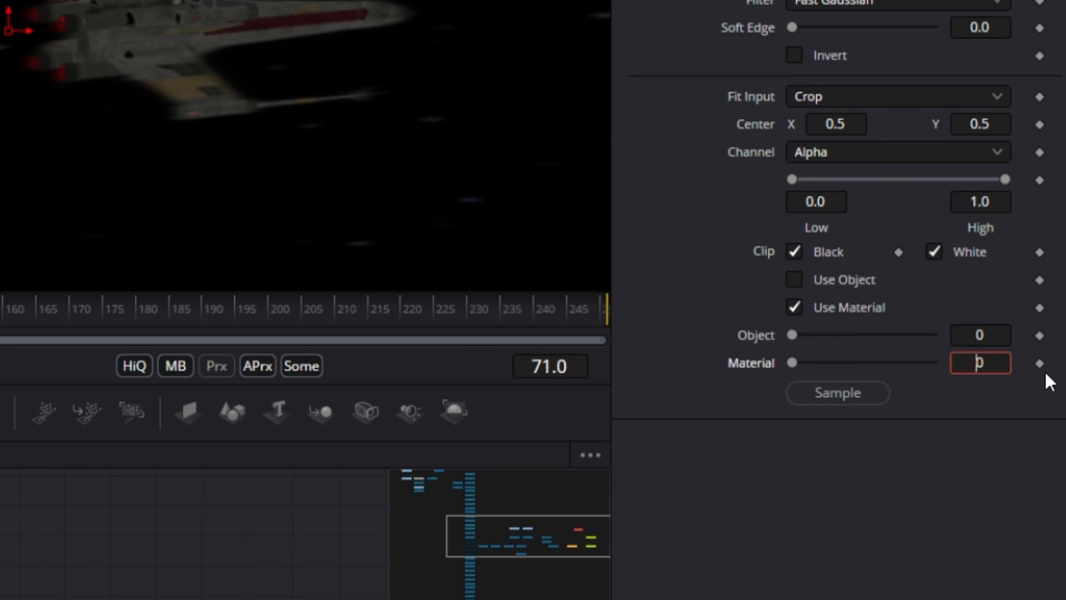
{"action": "type", "text": "38"}
{"action": "key", "text": "Return"}
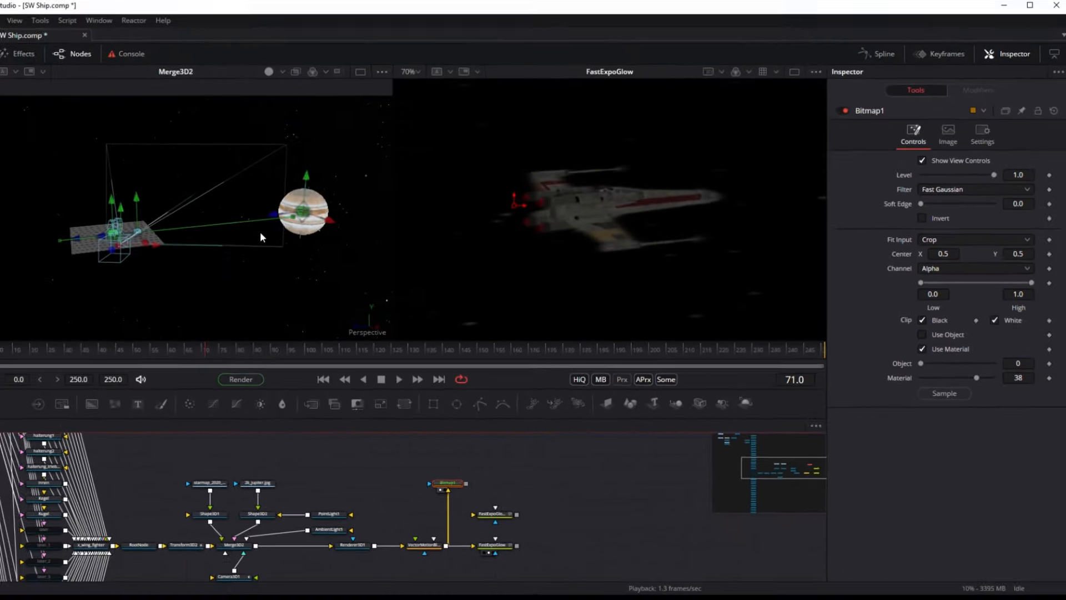
{"action": "key", "text": "1"}
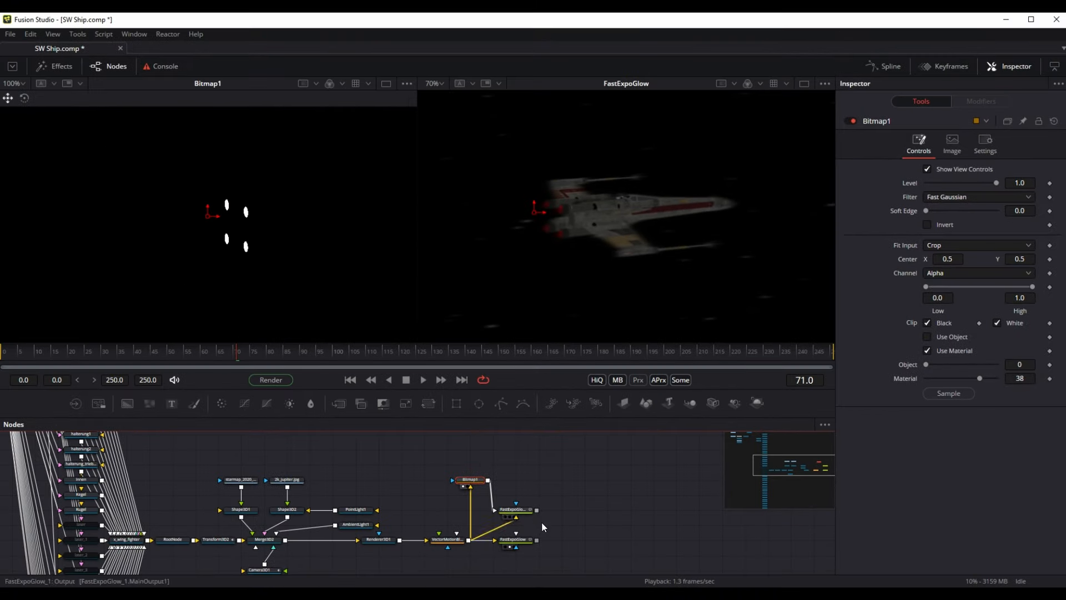
Step: Display FastExpoGlow_1 in the second viewer, enable Glow Only and set its Gain to 10.0 and Falloff to 0.0
{"action": "scroll", "coordinate": [519, 517], "scroll_direction": "up", "scroll_amount": 5}
{"action": "scroll", "coordinate": [521, 517], "scroll_direction": "down", "scroll_amount": 2}
{"action": "left_click_drag", "start_coordinate": [535, 515], "coordinate": [578, 200]}
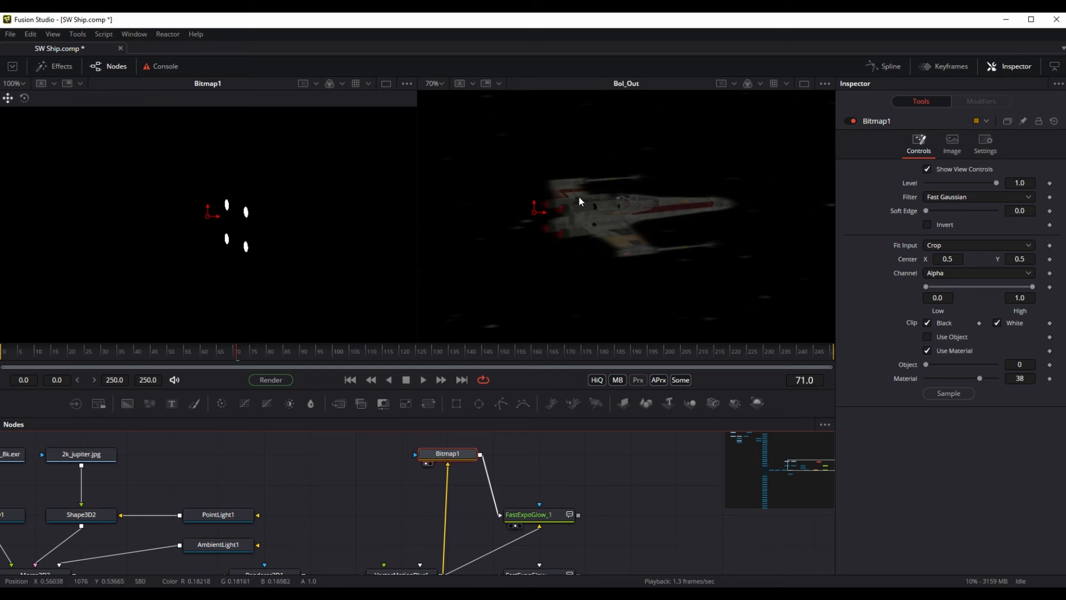
{"action": "left_click", "coordinate": [927, 529]}
{"action": "left_click_drag", "start_coordinate": [931, 211], "coordinate": [999, 211]}
{"action": "left_click", "coordinate": [926, 243]}
{"action": "scroll", "coordinate": [628, 230], "scroll_direction": "down", "scroll_amount": 2}
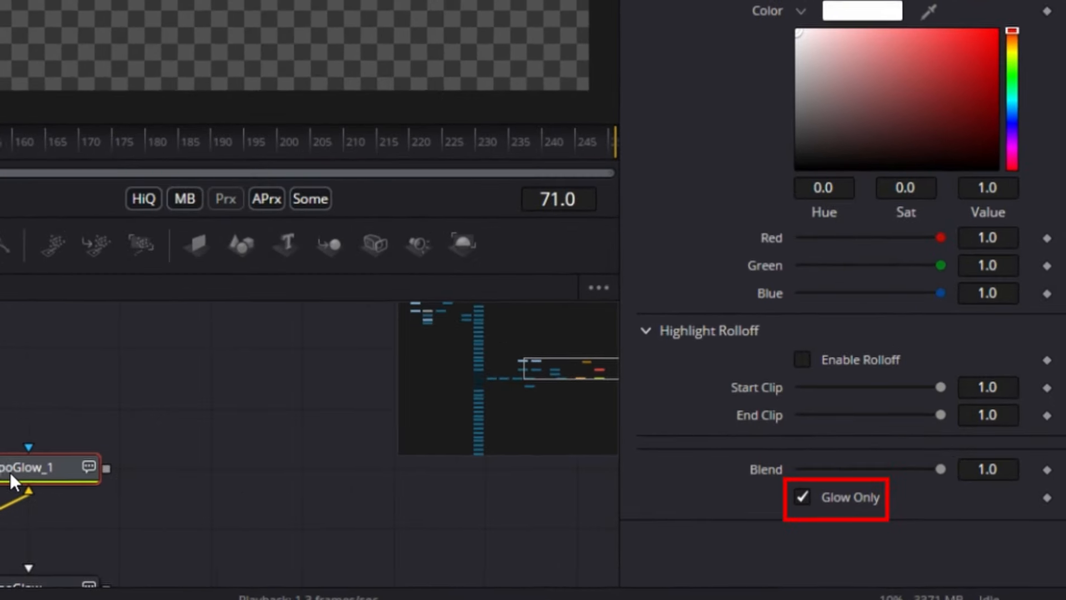
Step: Merge FastExpoGlow_1 over FastExpoGlow with a Merge node and show a close-up of the result in the second viewer
{"action": "right_click", "coordinate": [10, 473]}
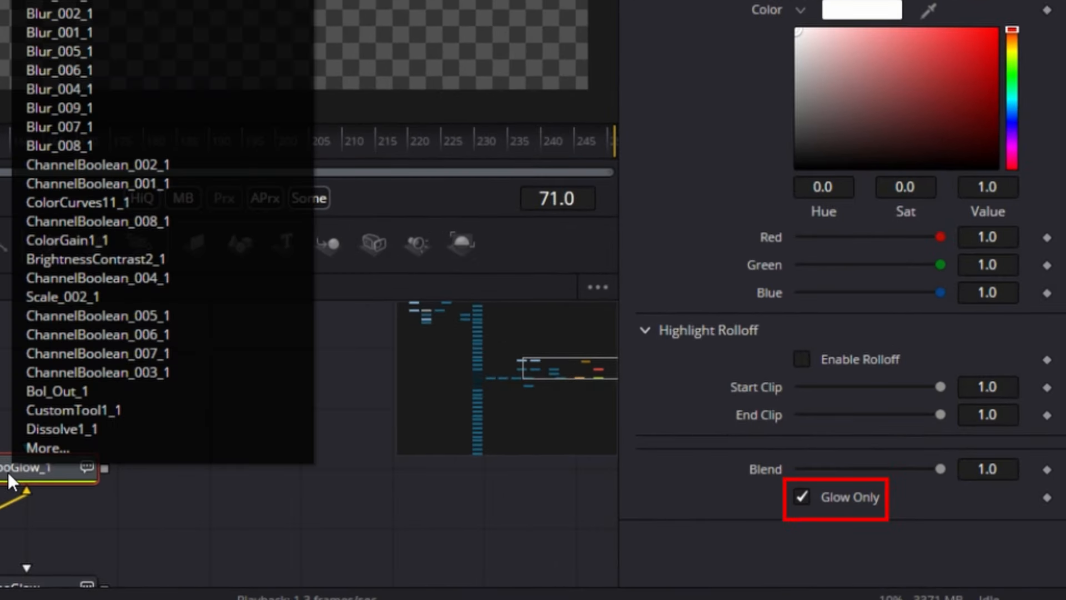
{"action": "left_click", "coordinate": [396, 444]}
{"action": "left_click_drag", "start_coordinate": [261, 451], "coordinate": [181, 344]}
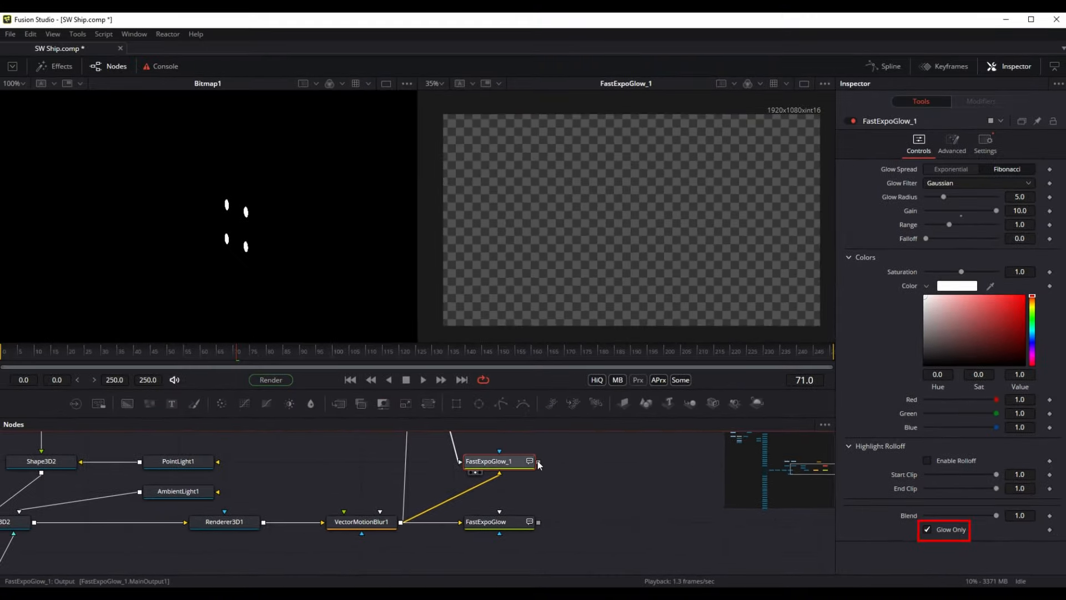
{"action": "left_click_drag", "start_coordinate": [537, 461], "coordinate": [663, 483]}
{"action": "left_click_drag", "start_coordinate": [544, 521], "coordinate": [537, 521]}
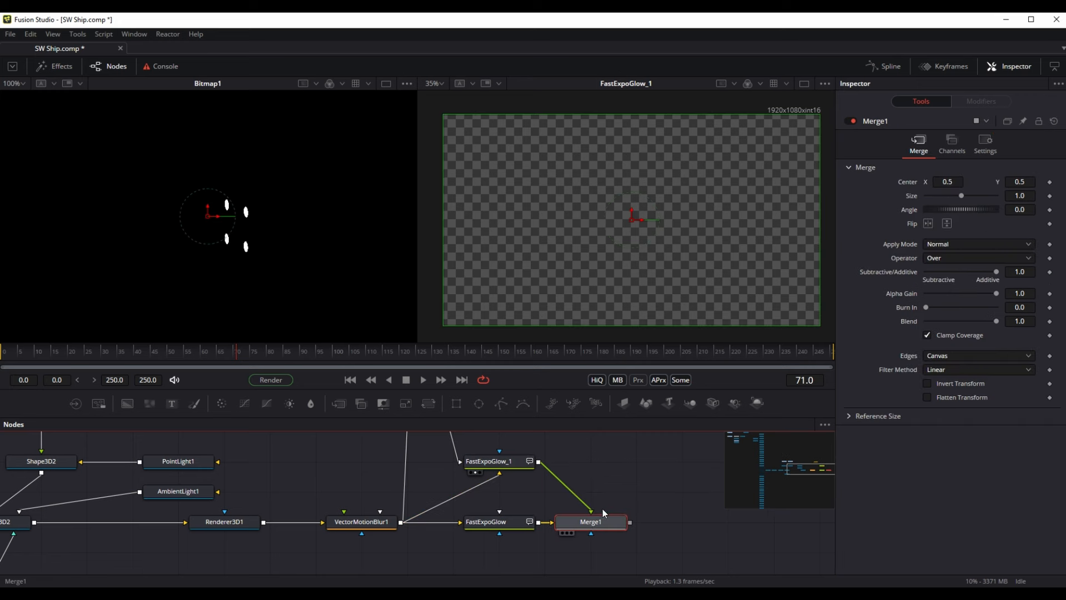
{"action": "key", "text": "2"}
{"action": "scroll", "coordinate": [651, 232], "scroll_direction": "up", "scroll_amount": 5}
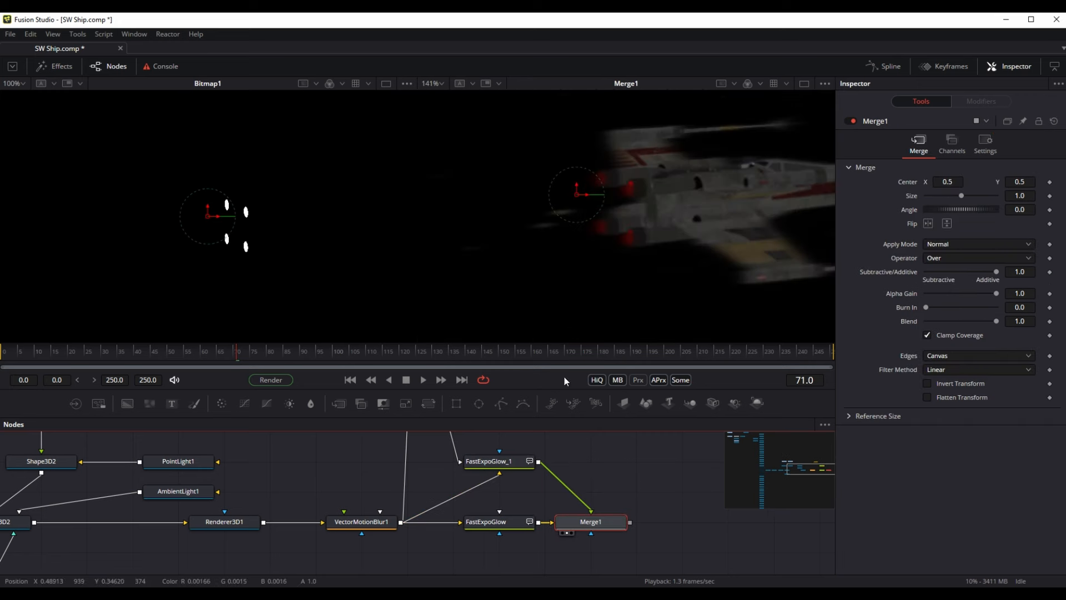
Step: Raise the diffuse Red of the engine_fire material to 2.0
{"action": "left_click_drag", "start_coordinate": [251, 467], "coordinate": [633, 537]}
{"action": "left_click_drag", "start_coordinate": [196, 488], "coordinate": [595, 572]}
{"action": "left_click_drag", "start_coordinate": [222, 461], "coordinate": [367, 575]}
{"action": "left_click_drag", "start_coordinate": [319, 477], "coordinate": [408, 586]}
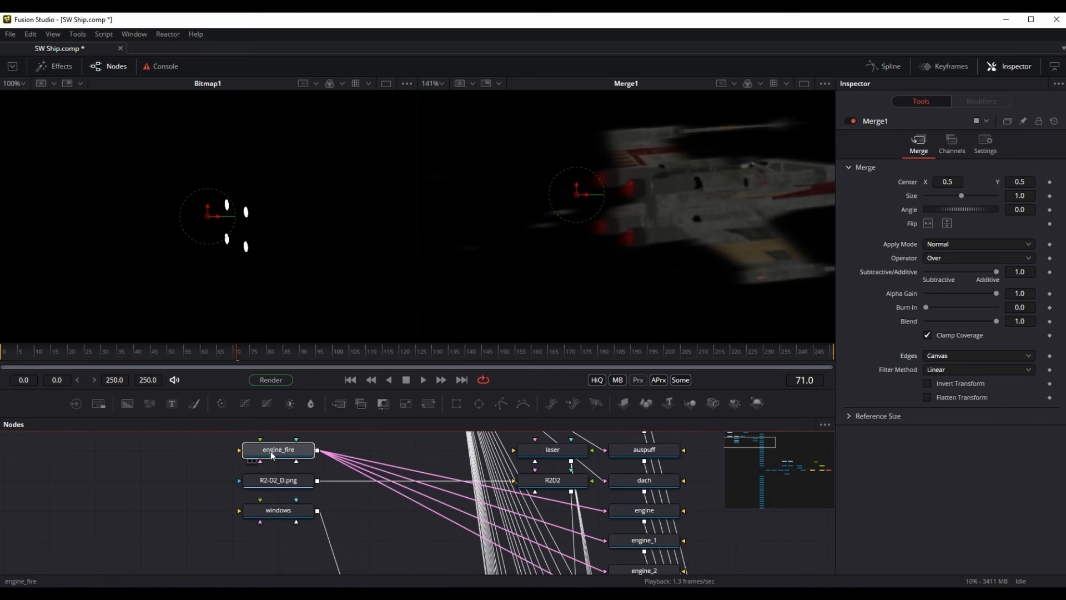
{"action": "left_click", "coordinate": [272, 454]}
{"action": "type", "text": "2"}
{"action": "key", "text": "Tab"}
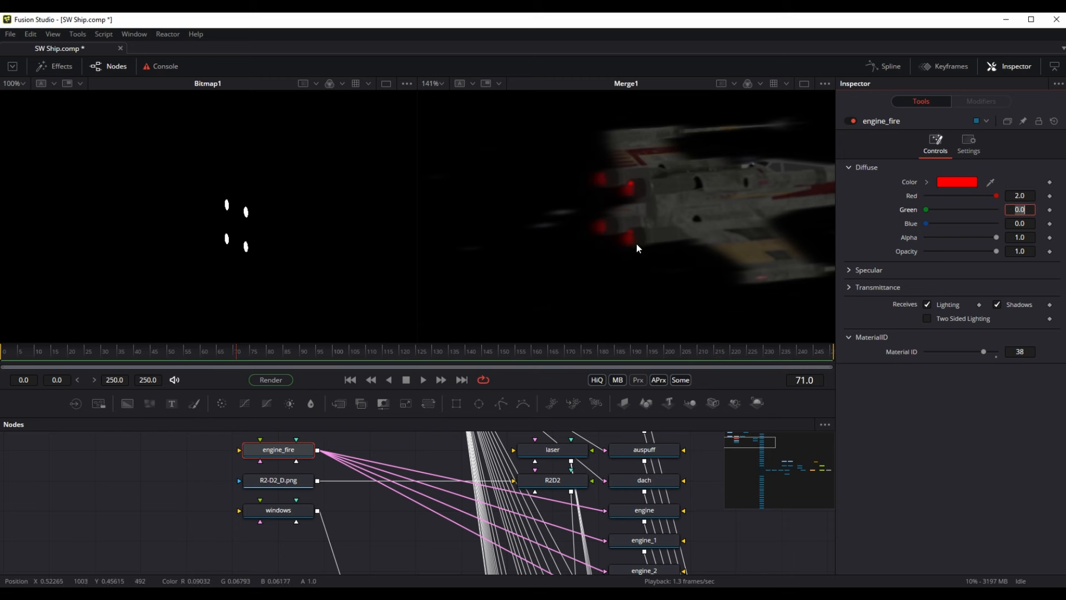
Step: Select FastExpoGlow_1, turn off auto proxy and go to frame 111 with the engines in close view
{"action": "left_click_drag", "start_coordinate": [730, 562], "coordinate": [375, 485]}
{"action": "scroll", "coordinate": [375, 485], "scroll_direction": "down", "scroll_amount": 4}
{"action": "scroll", "coordinate": [447, 499], "scroll_direction": "up", "scroll_amount": 4}
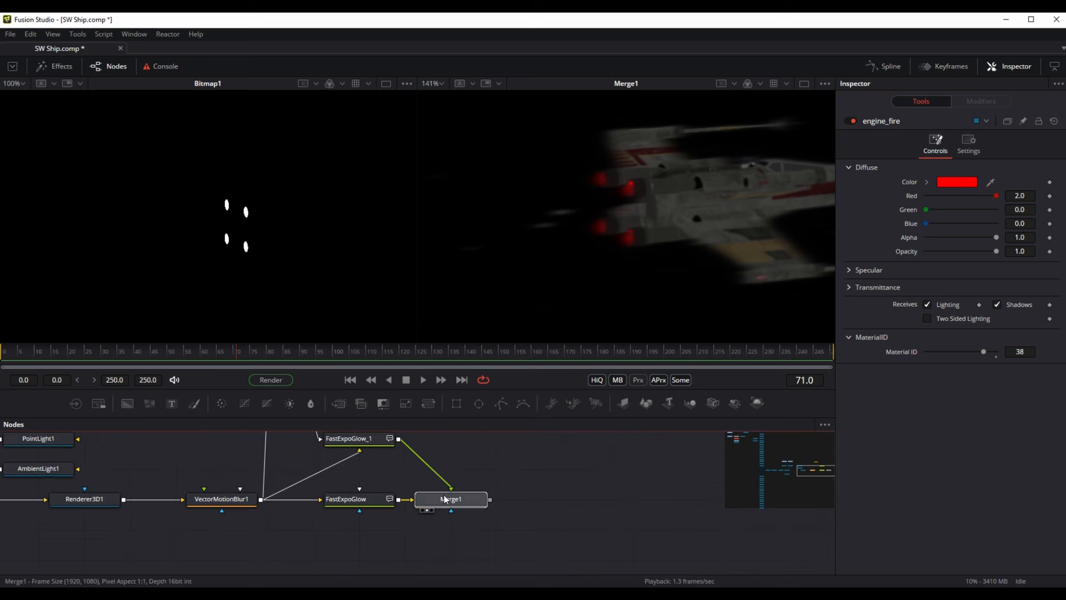
{"action": "left_click", "coordinate": [349, 438]}
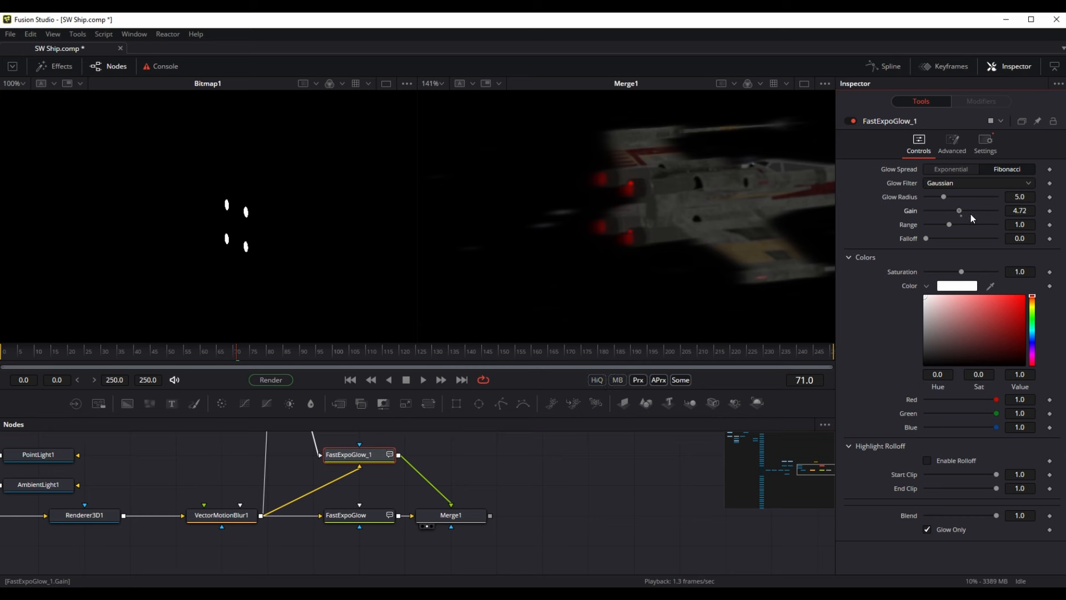
{"action": "left_click", "coordinate": [658, 382]}
{"action": "left_click_drag", "start_coordinate": [623, 223], "coordinate": [518, 254]}
{"action": "scroll", "coordinate": [513, 255], "scroll_direction": "up", "scroll_amount": 2}
{"action": "left_click_drag", "start_coordinate": [303, 350], "coordinate": [370, 351]}
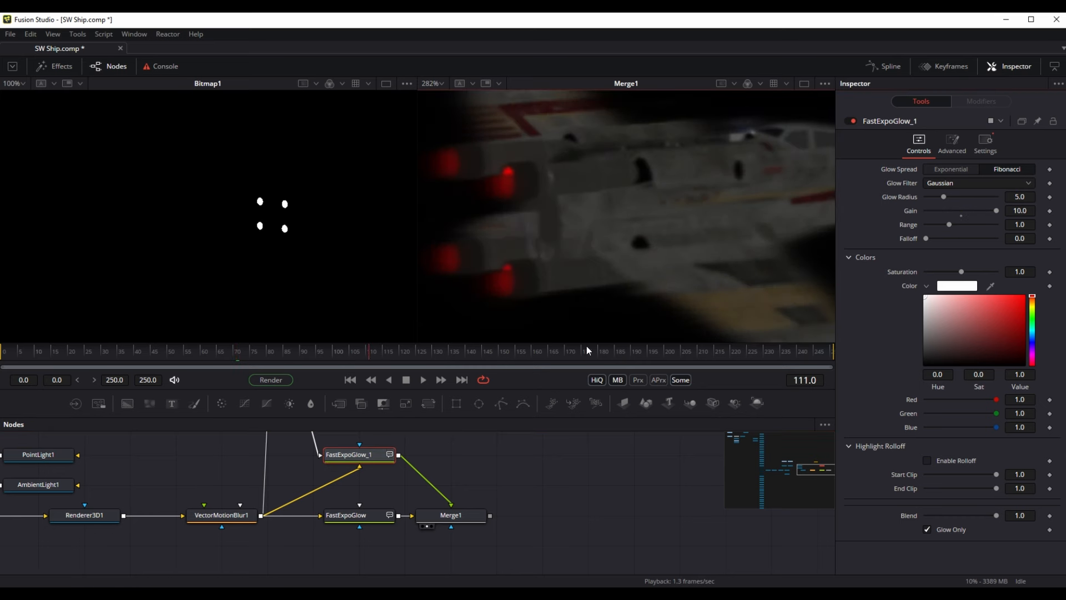
Step: Set FastExpoGlow_1's Glow Radius to 1.57 and Range to 0.713, and check the engine glow in the full frame
{"action": "left_click_drag", "start_coordinate": [943, 196], "coordinate": [936, 224]}
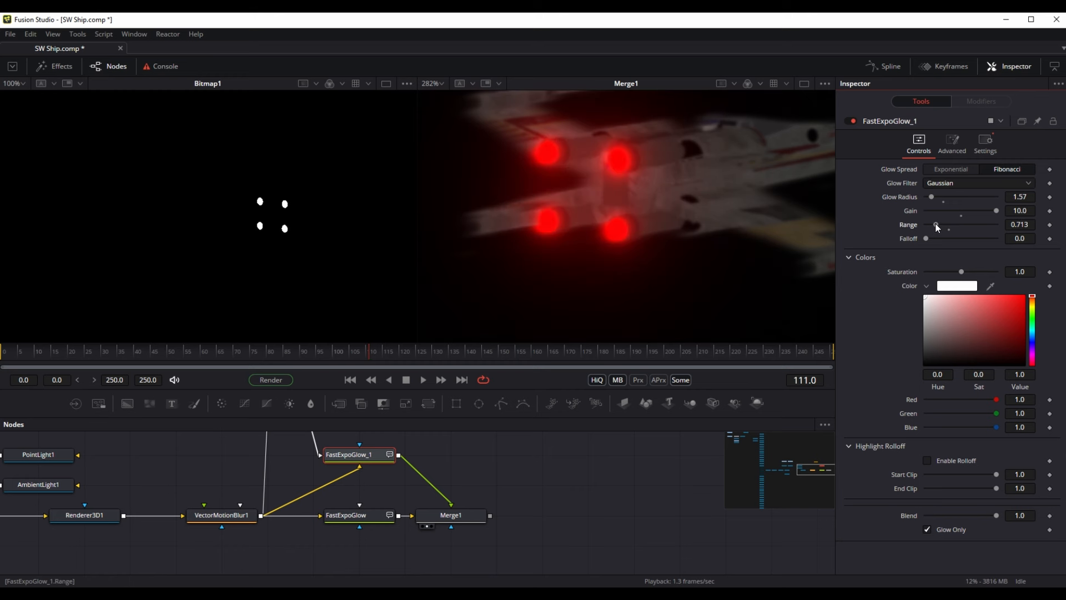
{"action": "scroll", "coordinate": [671, 224], "scroll_direction": "down", "scroll_amount": 4}
{"action": "scroll", "coordinate": [581, 210], "scroll_direction": "down", "scroll_amount": 3}
{"action": "left_click_drag", "start_coordinate": [604, 206], "coordinate": [683, 214]}
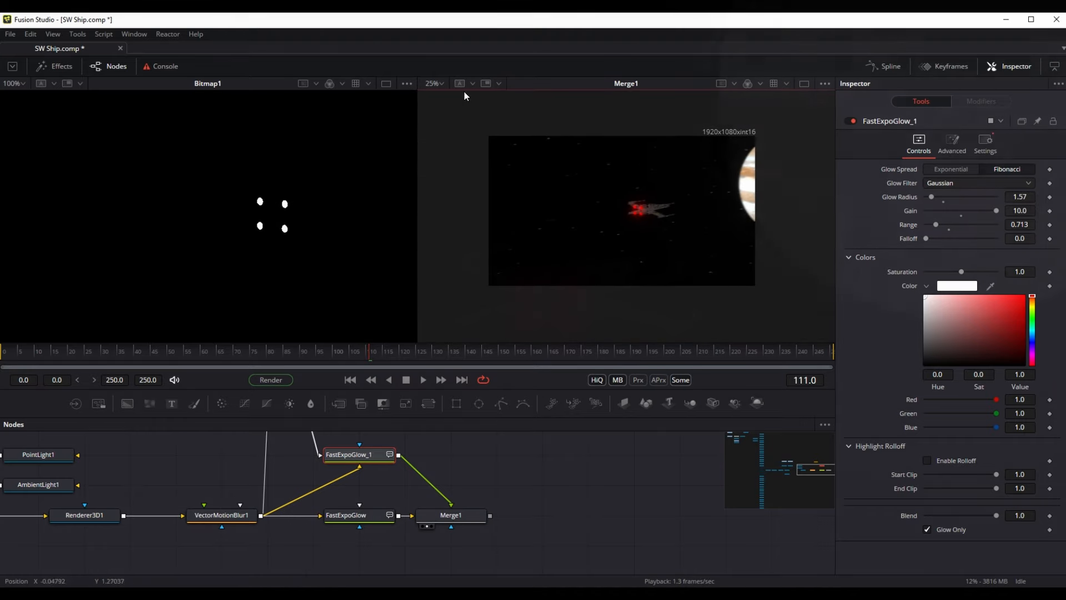